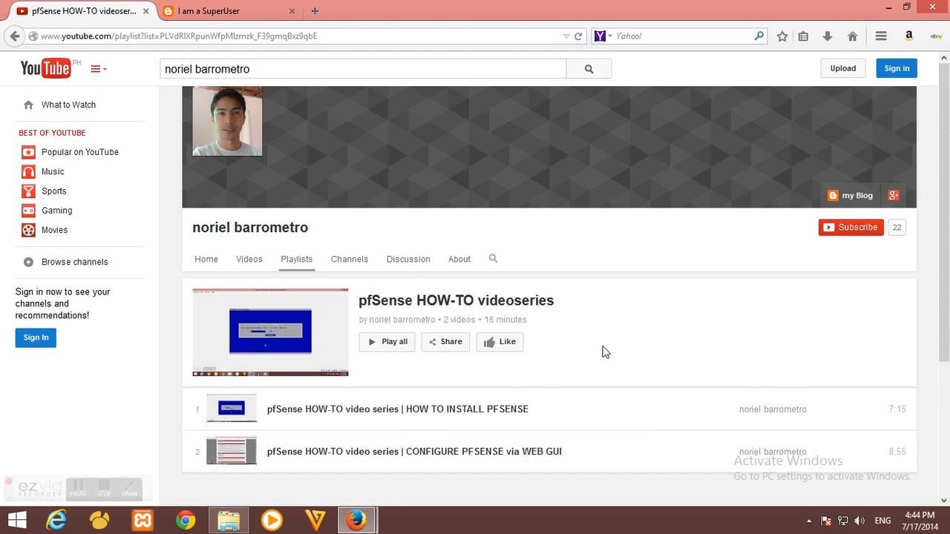
# Switch to the I am a SuperUser blog tab, then start a new browser tab
pyautogui.click(222, 9)
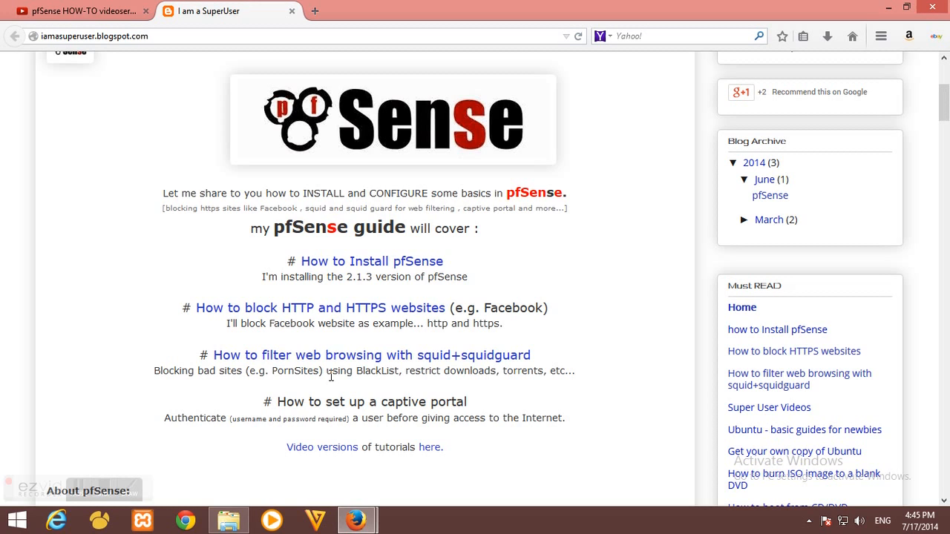
pyautogui.click(315, 10)
# Log in to pfSense at 192.168.1.1 as admin with the account password
pyautogui.write('192.168.')
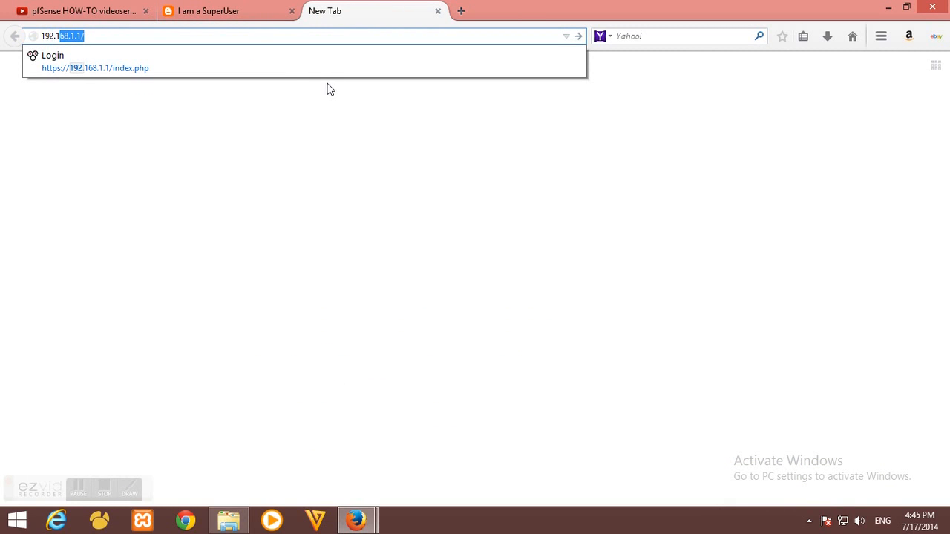
pyautogui.write('1.1')
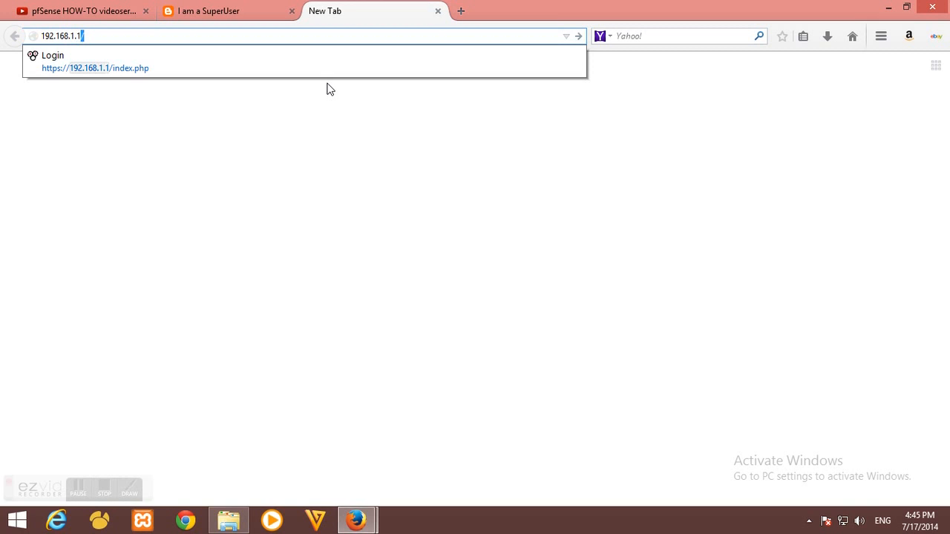
pyautogui.press('Return')
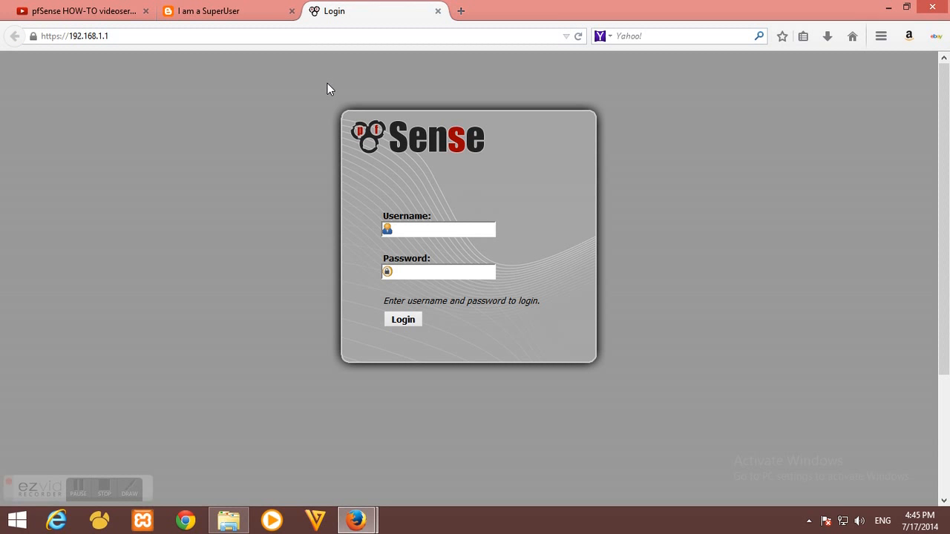
pyautogui.write('admin')
pyautogui.press('Tab')
pyautogui.write('pfsense')
pyautogui.press('Return')
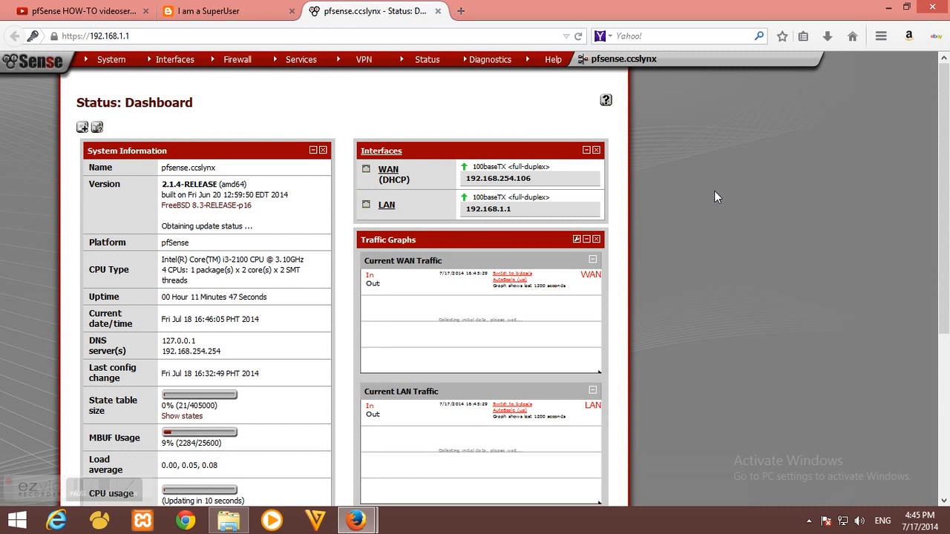
# Open System > Packages and show the Available Packages list
pyautogui.moveTo(111, 62)
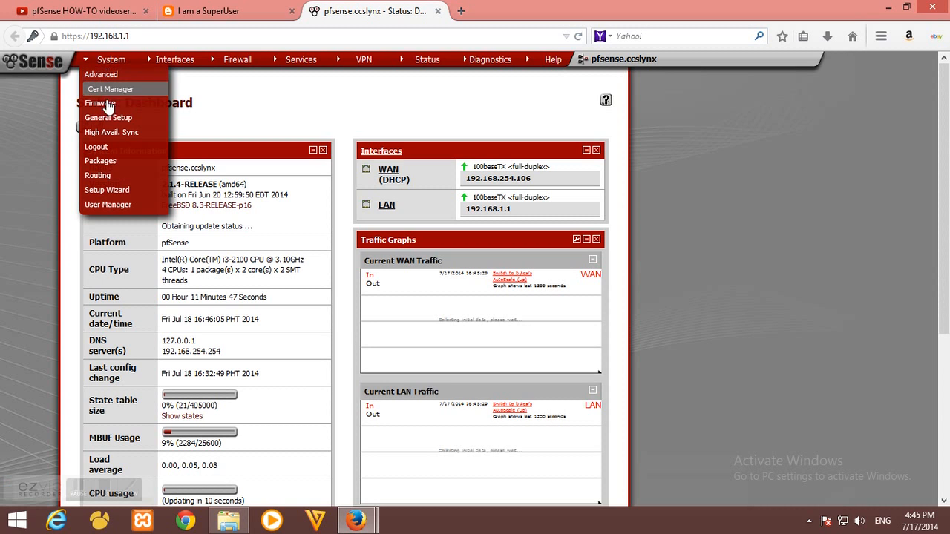
pyautogui.click(124, 165)
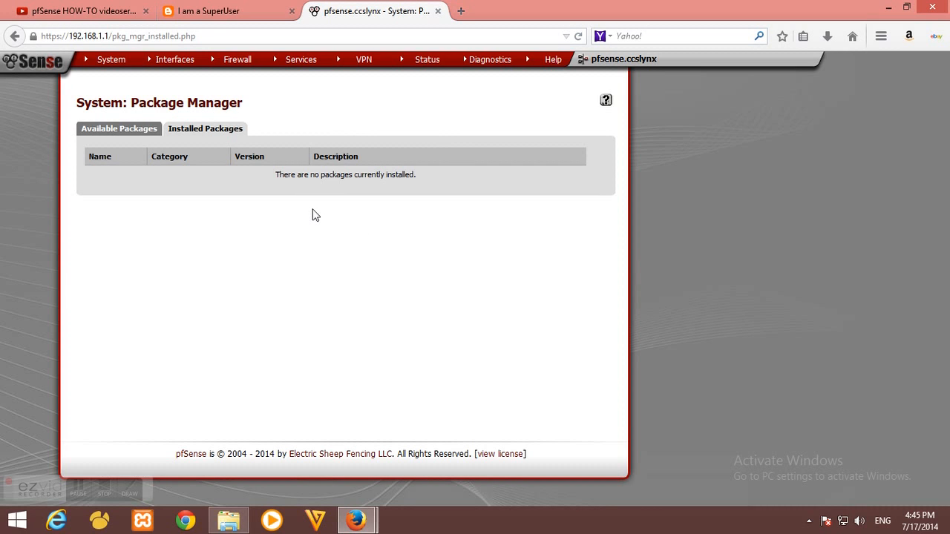
pyautogui.click(205, 133)
pyautogui.click(110, 132)
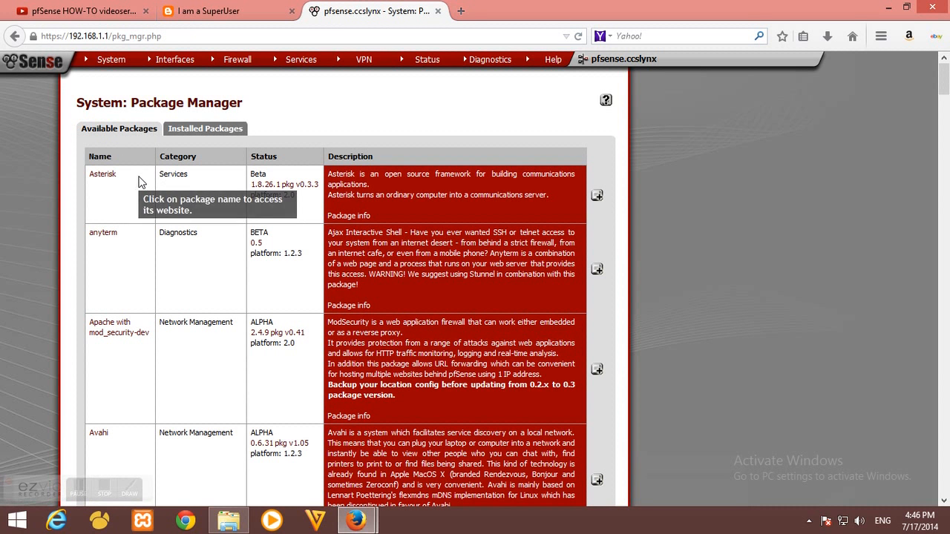
# Scroll down to the squid package and highlight its name and description
pyautogui.scroll(-5, 141, 193)
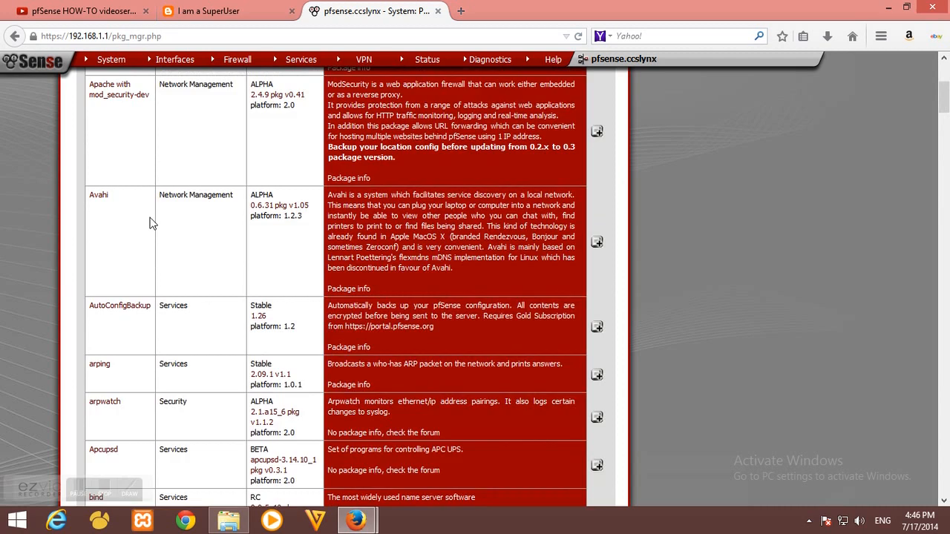
pyautogui.scroll(5, 151, 223)
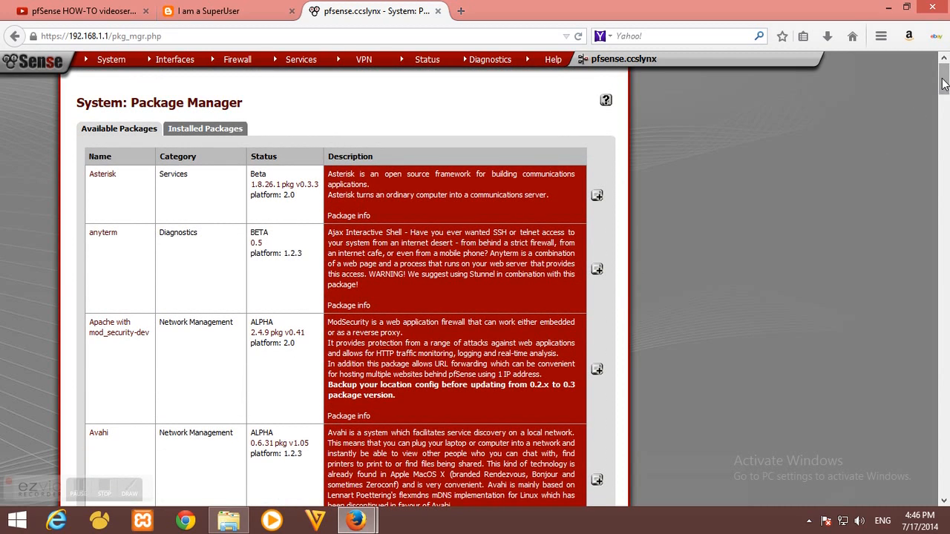
pyautogui.moveTo(943, 83); pyautogui.dragTo(944, 348)
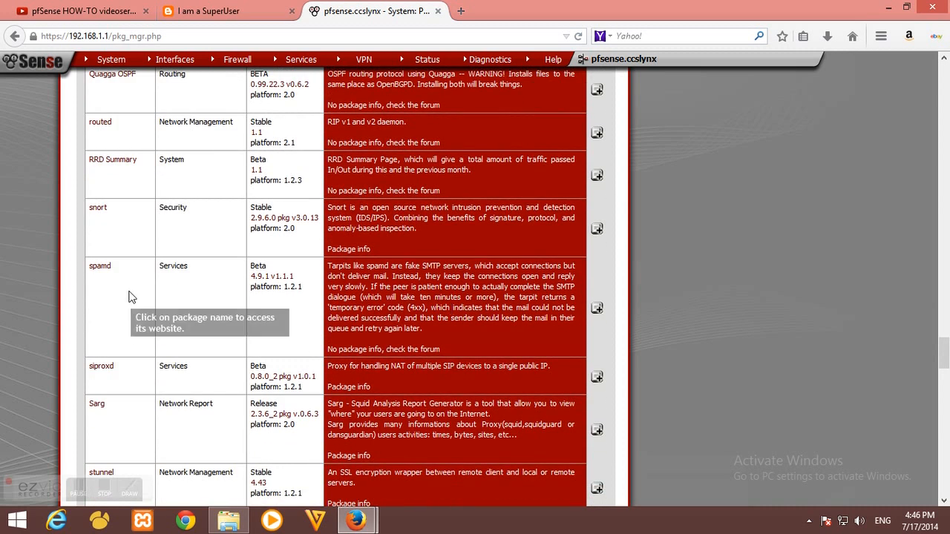
pyautogui.scroll(-8, 129, 297)
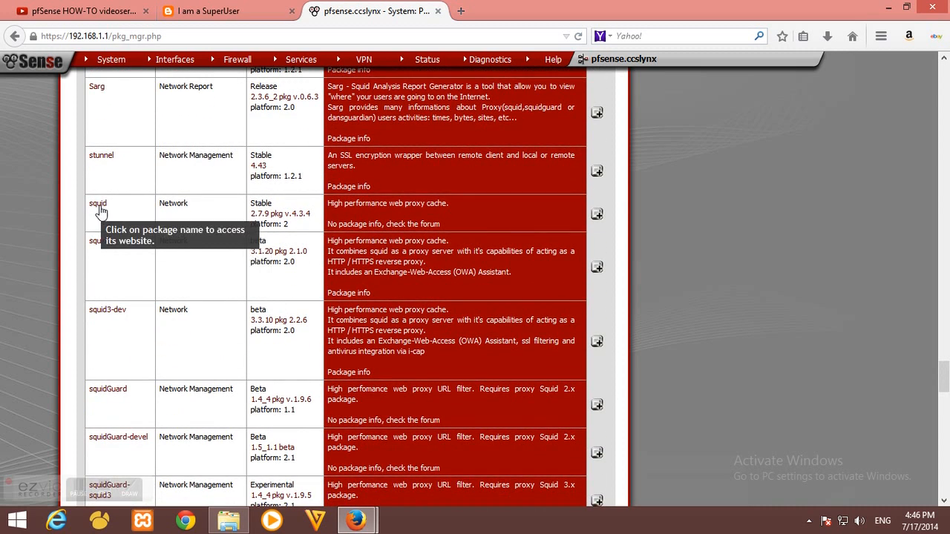
pyautogui.moveTo(127, 205); pyautogui.dragTo(93, 207)
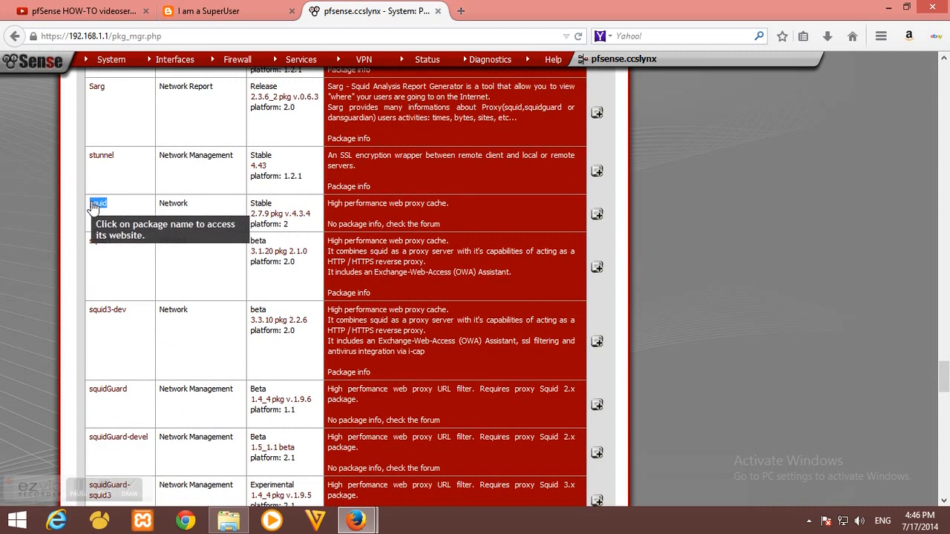
pyautogui.click(96, 206)
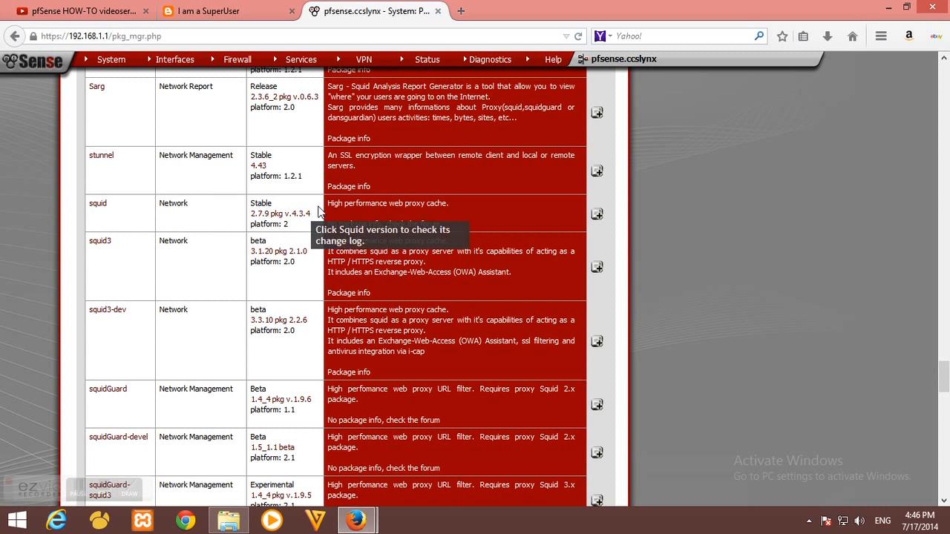
pyautogui.moveTo(327, 205); pyautogui.dragTo(452, 207)
pyautogui.click(475, 203)
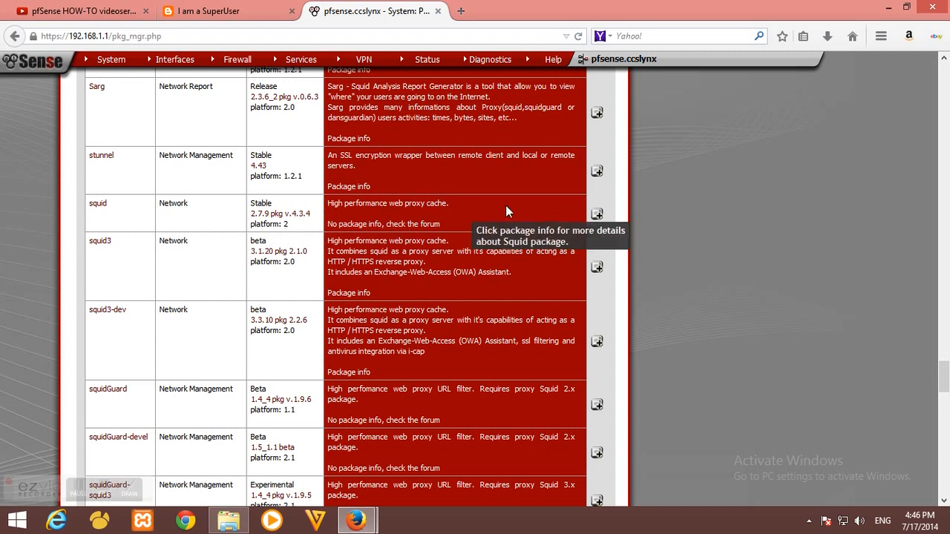
# Install and confirm the squid package, then highlight the 'squid installation completed' message
pyautogui.click(597, 216)
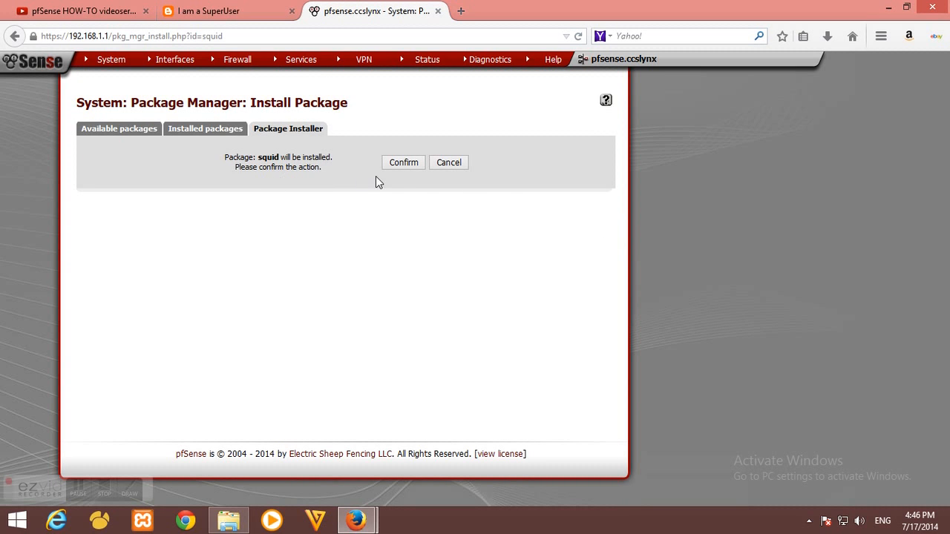
pyautogui.click(404, 165)
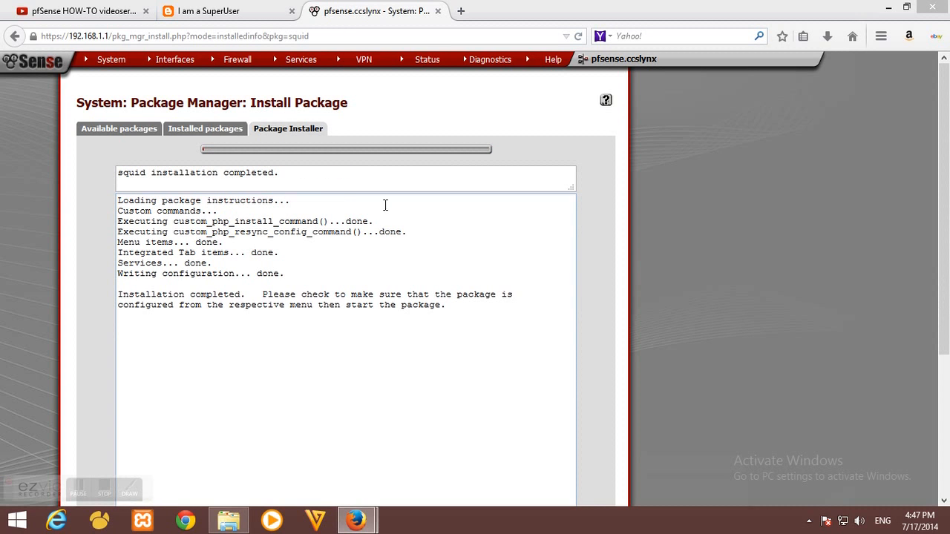
pyautogui.moveTo(383, 178); pyautogui.dragTo(97, 177)
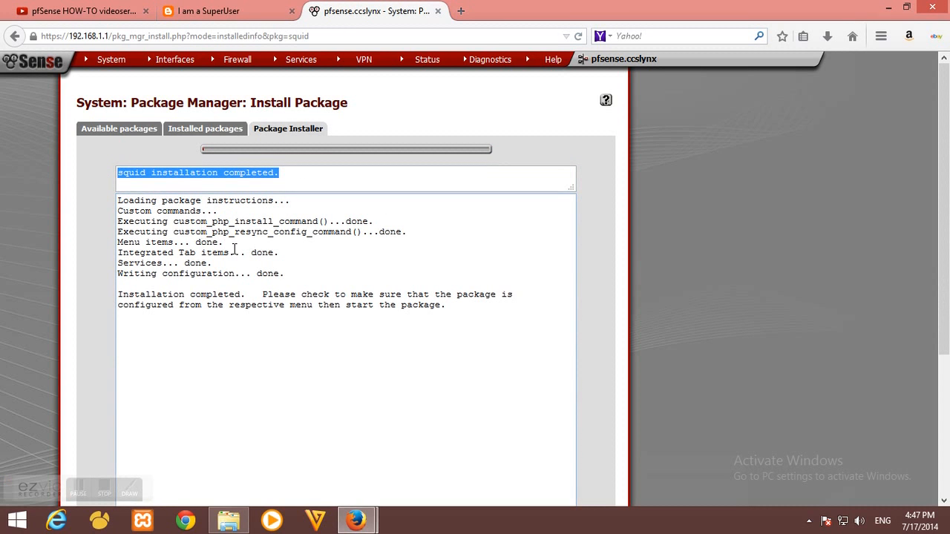
pyautogui.click(206, 221)
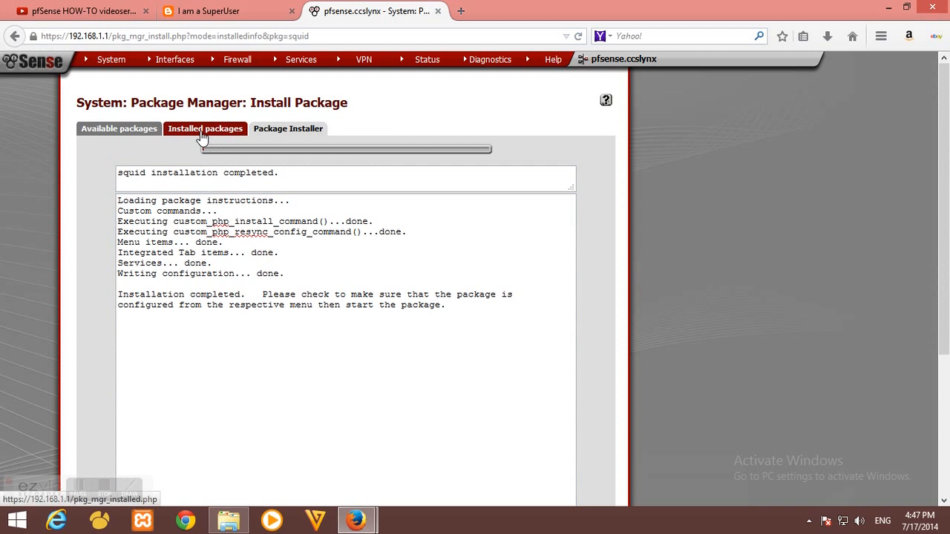
# Check that squid appears in the Installed Packages list
pyautogui.click(202, 136)
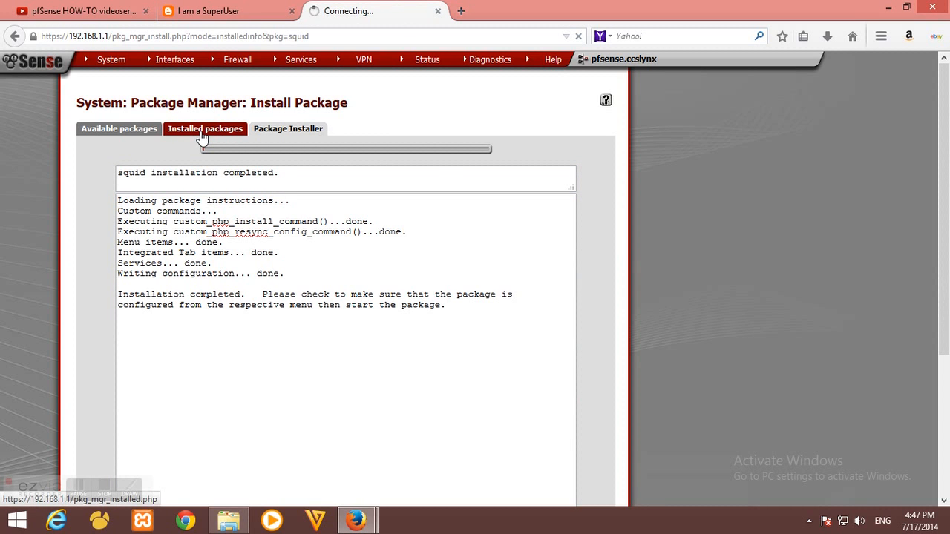
pyautogui.moveTo(126, 182); pyautogui.dragTo(84, 184)
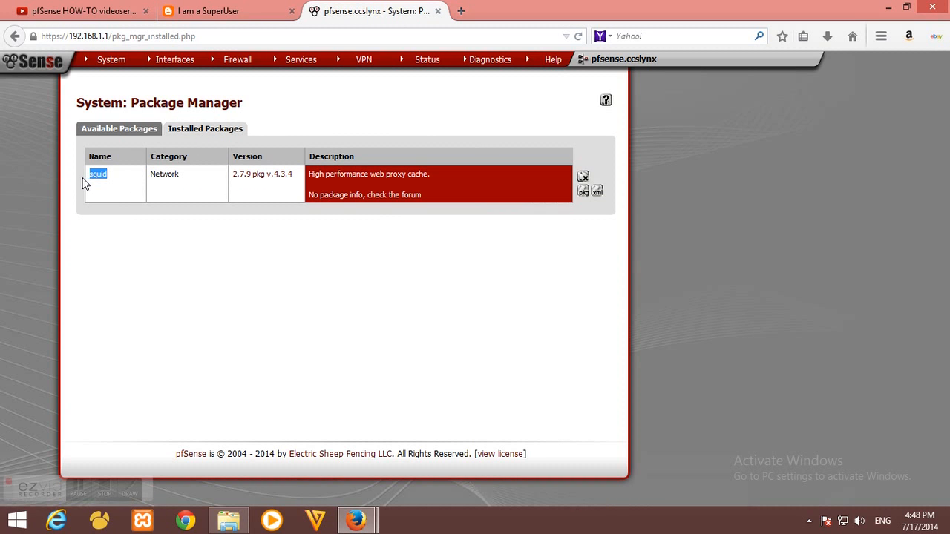
pyautogui.click(127, 195)
# Return to Available Packages and scroll to the squidGuard 1.4_4 entry, highlighting its description
pyautogui.click(137, 131)
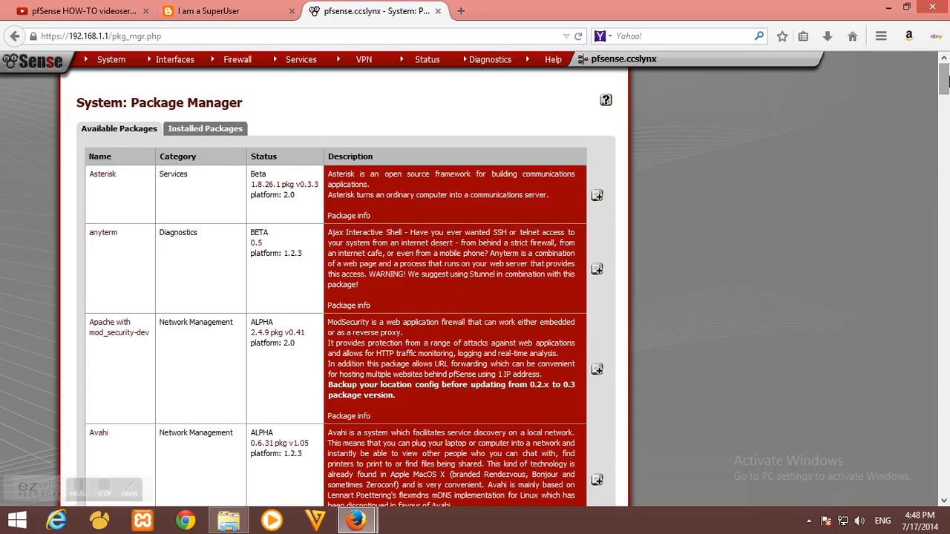
pyautogui.moveTo(944, 79); pyautogui.dragTo(945, 371)
pyautogui.scroll(-3, 119, 307)
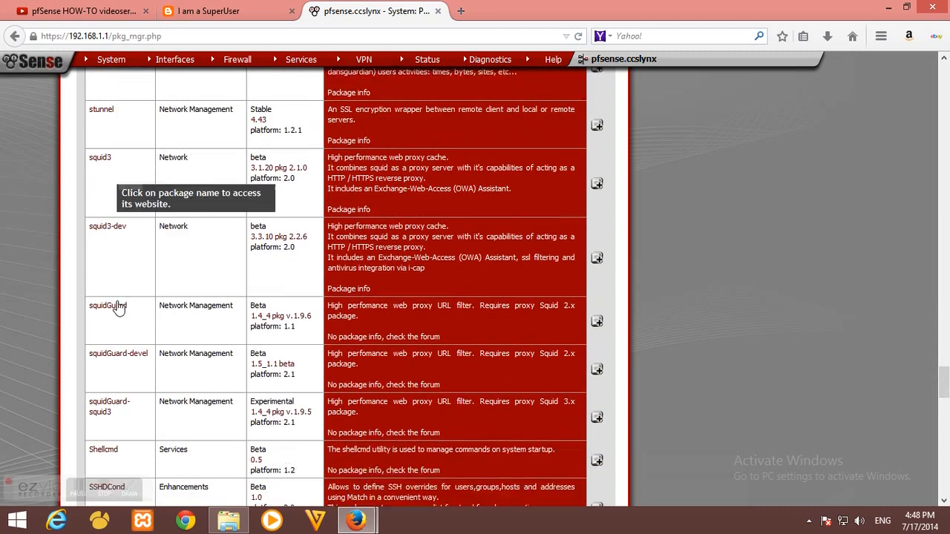
pyautogui.moveTo(130, 278); pyautogui.dragTo(83, 285)
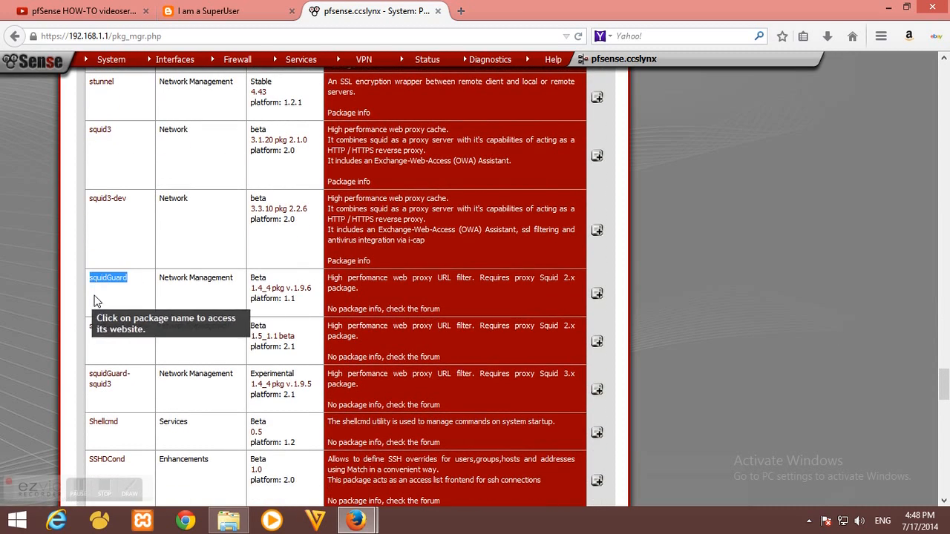
pyautogui.moveTo(327, 280); pyautogui.dragTo(388, 291)
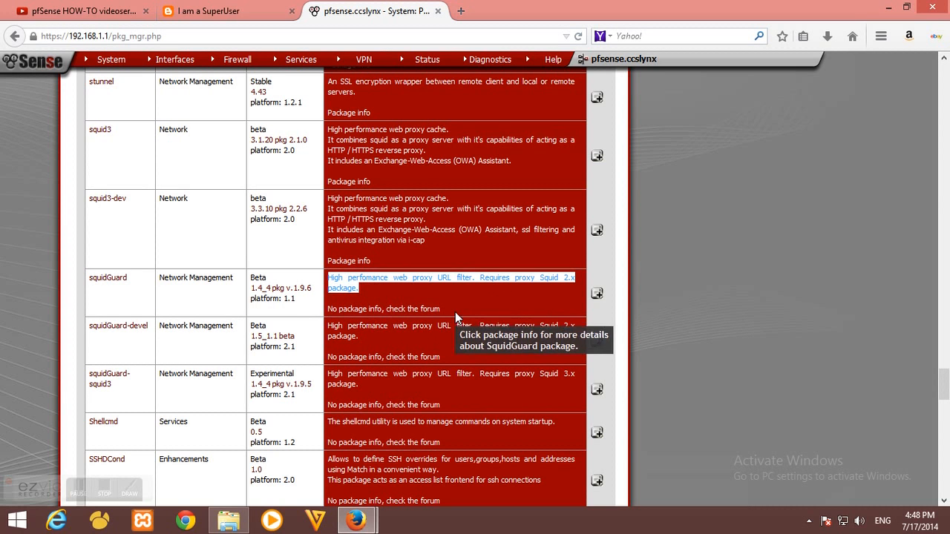
pyautogui.click(457, 287)
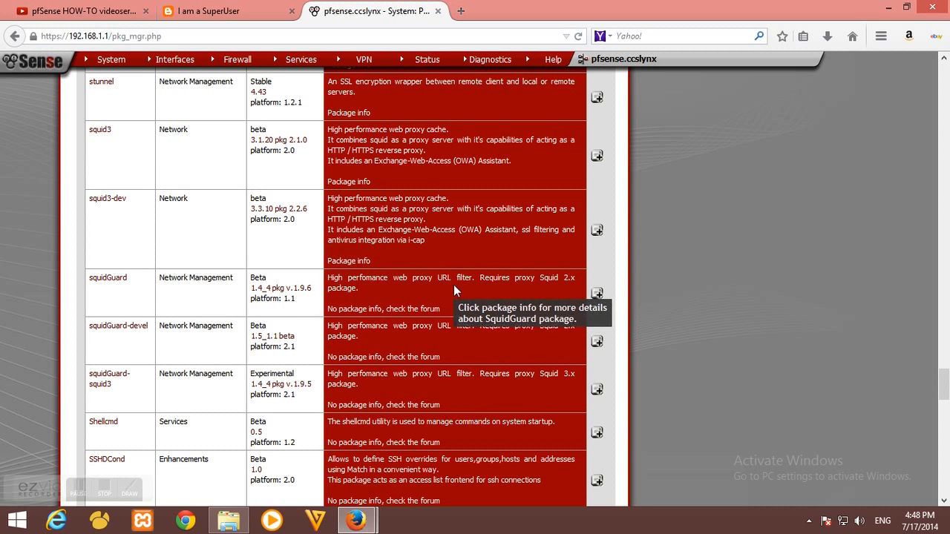
# Install and confirm squidGuard, then highlight the 'squidGuard installation completed' message
pyautogui.click(597, 295)
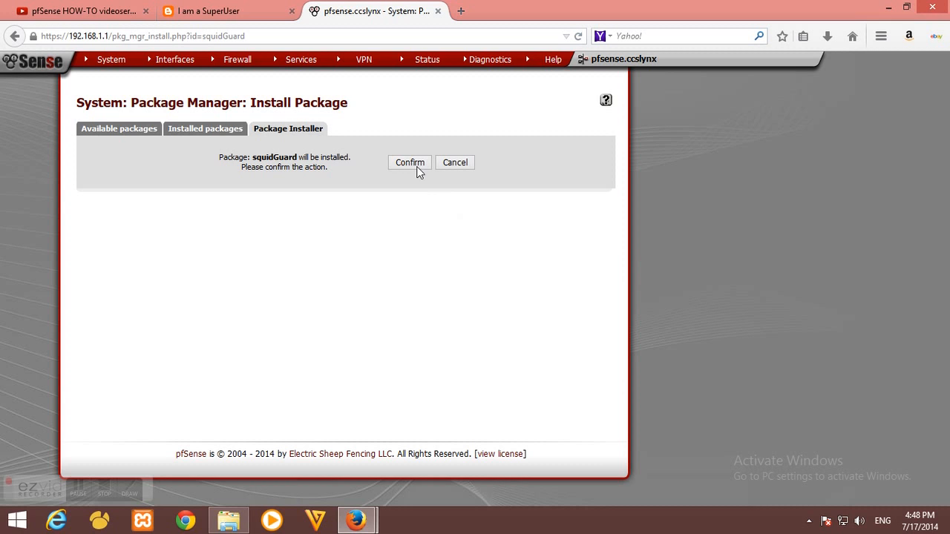
pyautogui.click(411, 163)
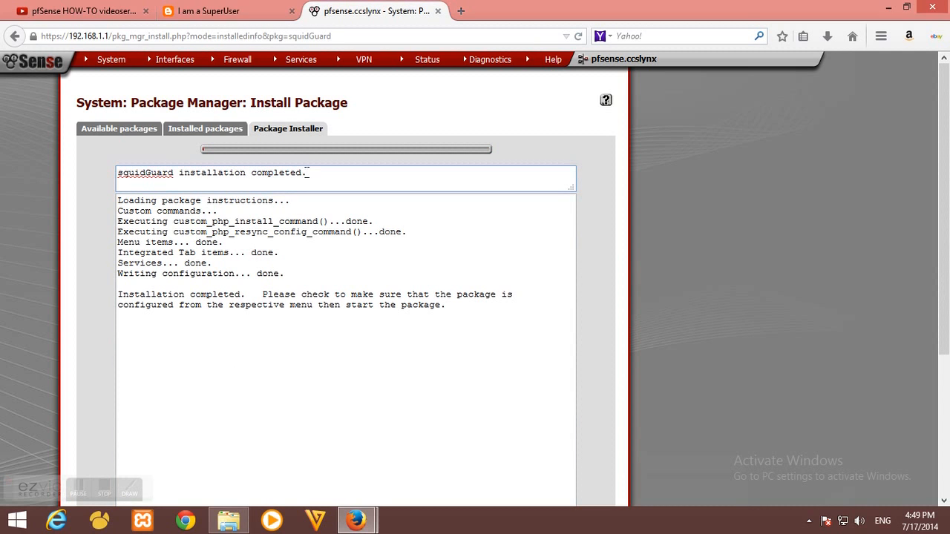
pyautogui.moveTo(307, 172); pyautogui.dragTo(104, 186)
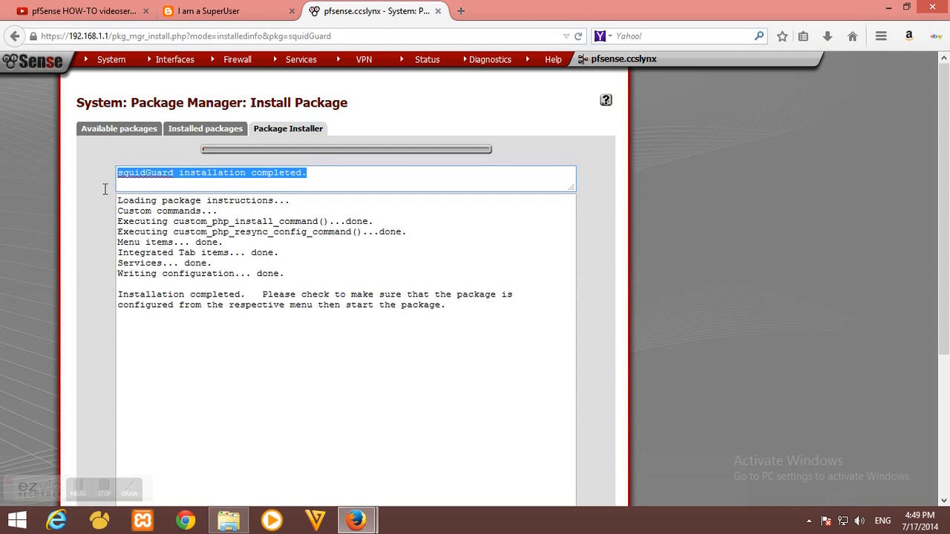
pyautogui.click(243, 178)
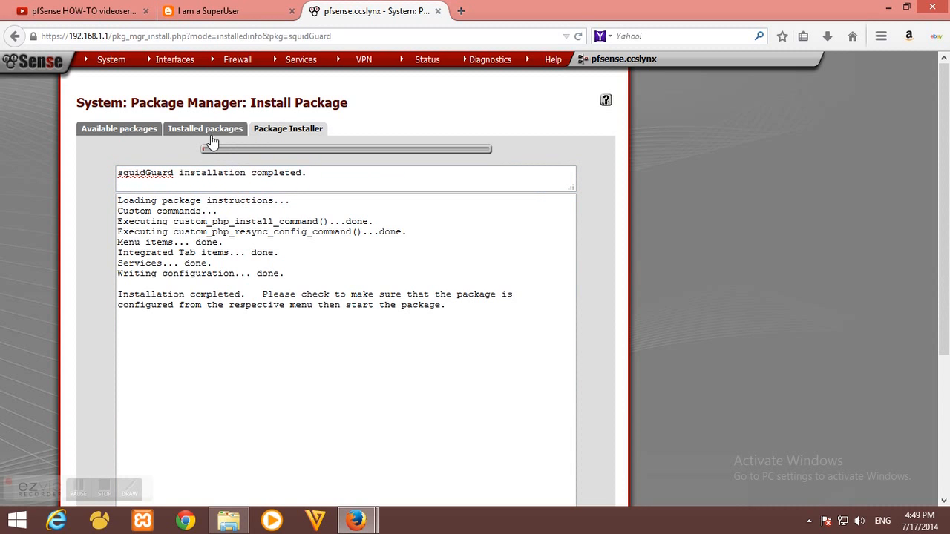
# Show Installed Packages with squid and squidGuard, and close the proxy error tab
pyautogui.click(211, 131)
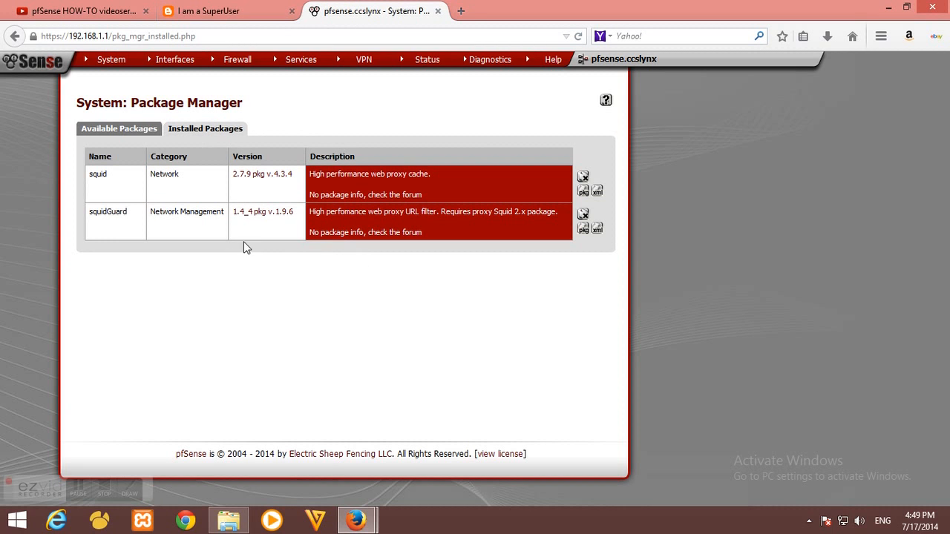
pyautogui.click(134, 220)
pyautogui.doubleClick(97, 211)
pyautogui.click(235, 312)
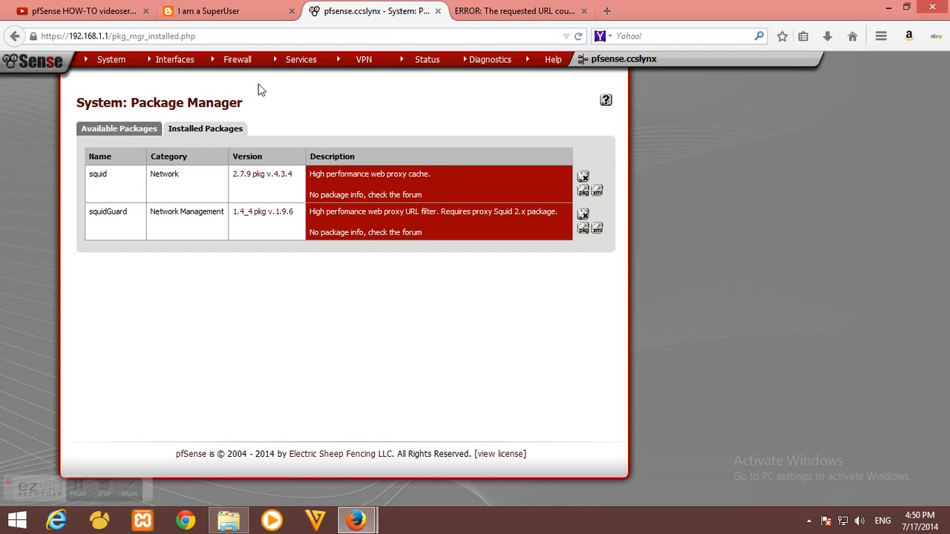
pyautogui.click(584, 10)
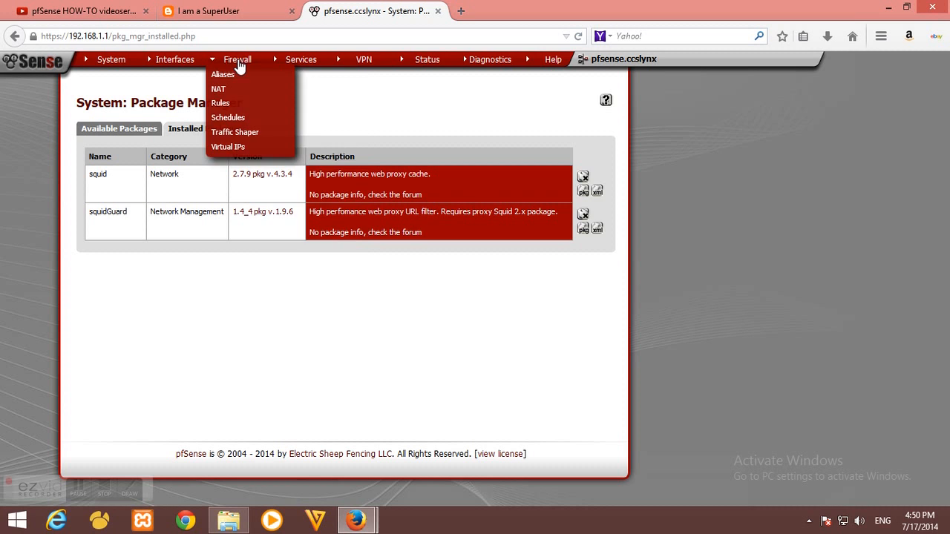
pyautogui.moveTo(304, 64)
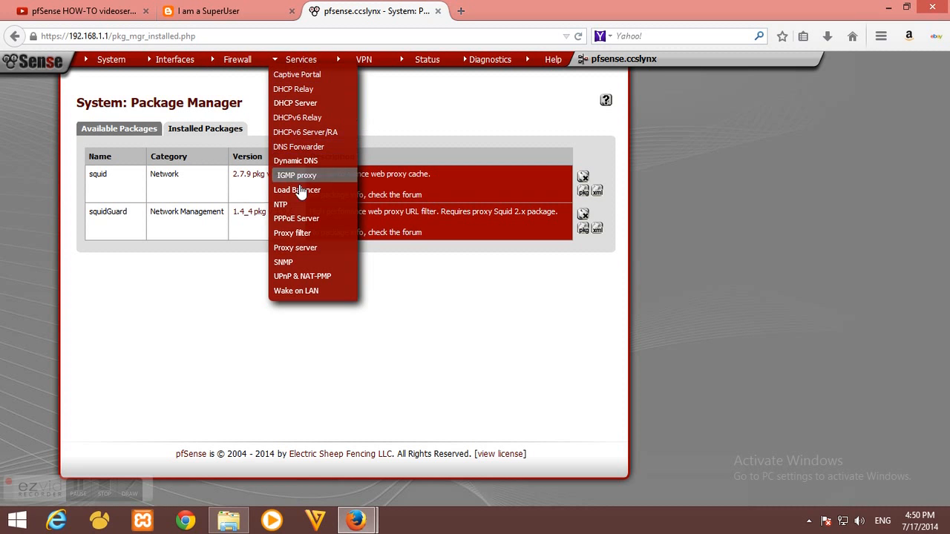
# In Services > Proxy server General settings, uncheck 'Allow users on interface'
pyautogui.click(296, 250)
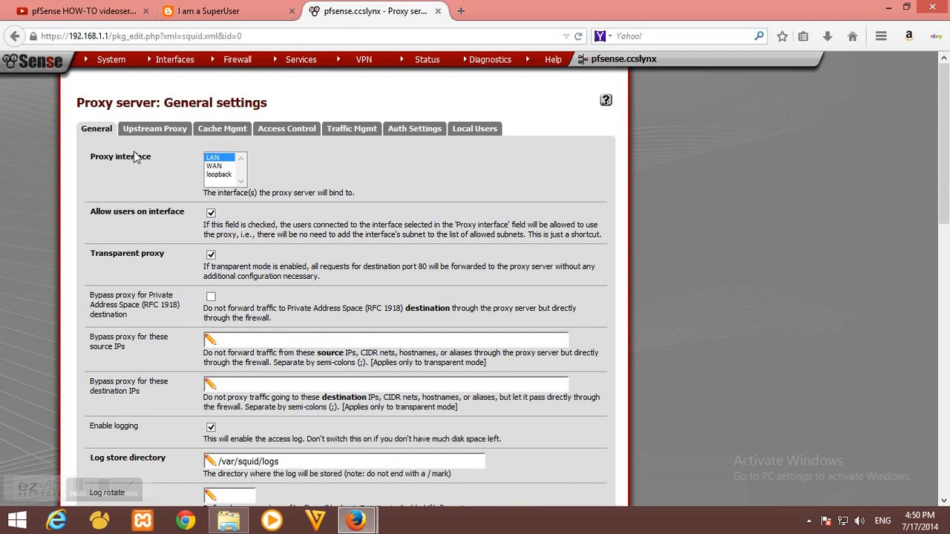
pyautogui.moveTo(162, 159); pyautogui.dragTo(86, 161)
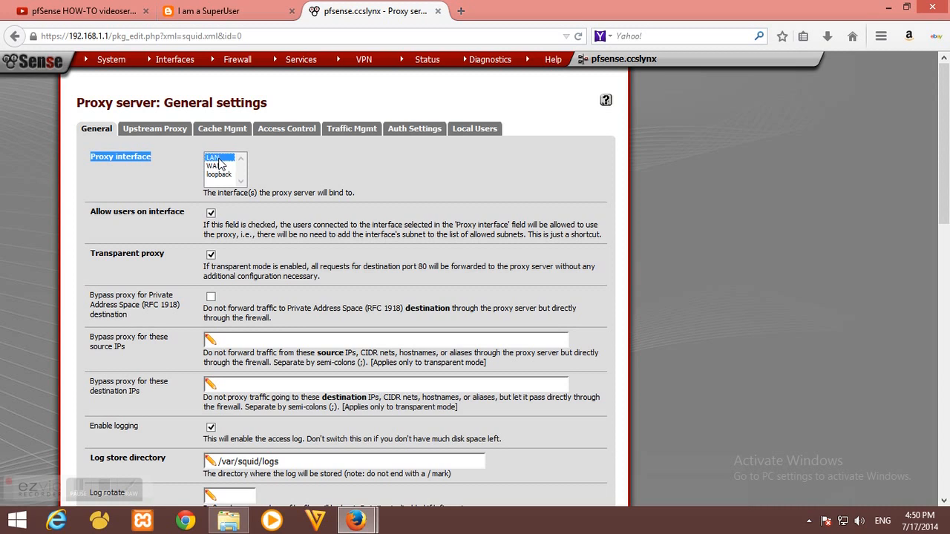
pyautogui.click(132, 214)
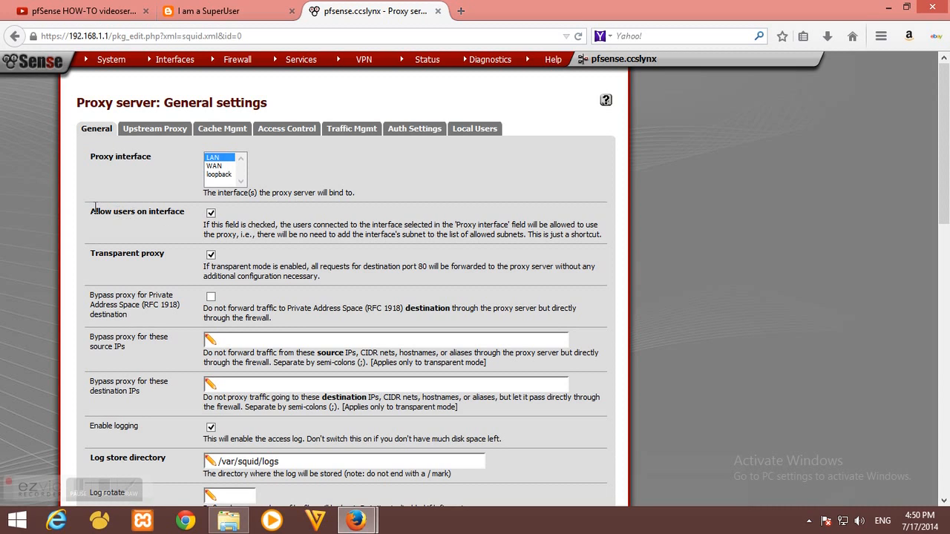
pyautogui.click(212, 214)
# Review the Transparent proxy and Enable logging options, then save the proxy settings
pyautogui.scroll(-1, 169, 222)
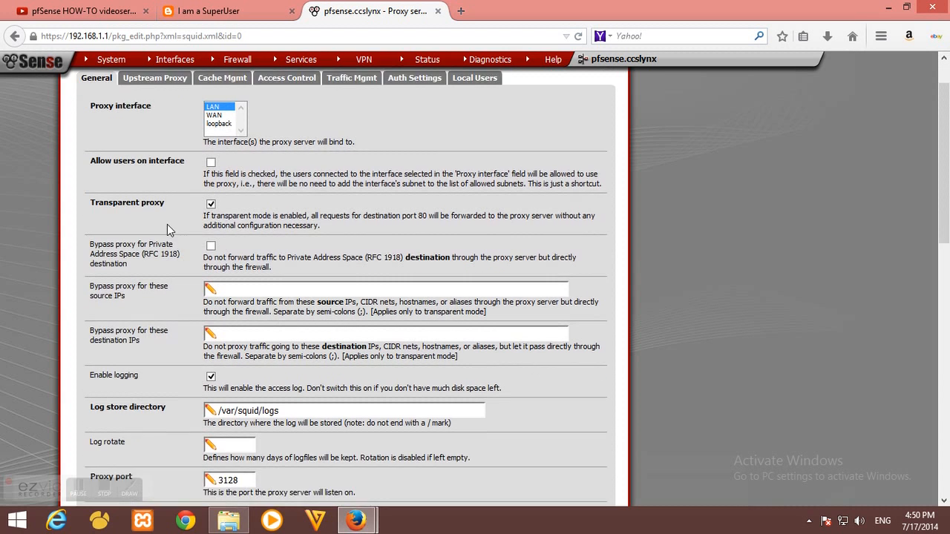
pyautogui.scroll(-1, 167, 225)
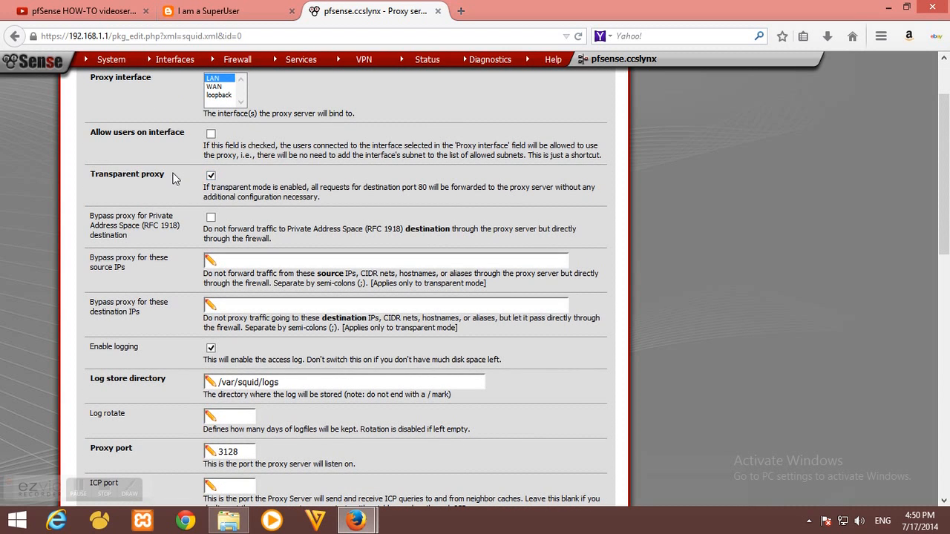
pyautogui.moveTo(173, 174); pyautogui.dragTo(81, 173)
pyautogui.click(170, 188)
pyautogui.scroll(-3, 169, 194)
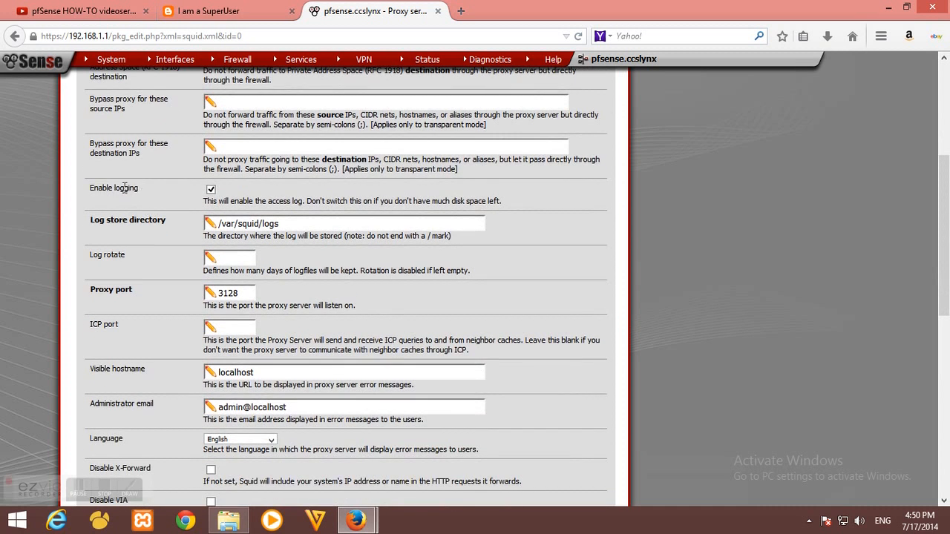
pyautogui.moveTo(139, 188); pyautogui.dragTo(82, 195)
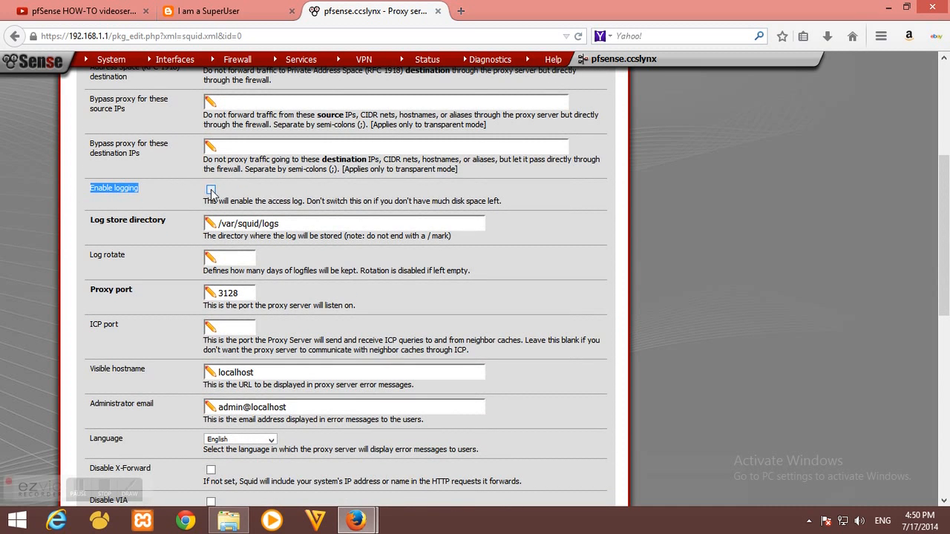
pyautogui.scroll(-2, 190, 190)
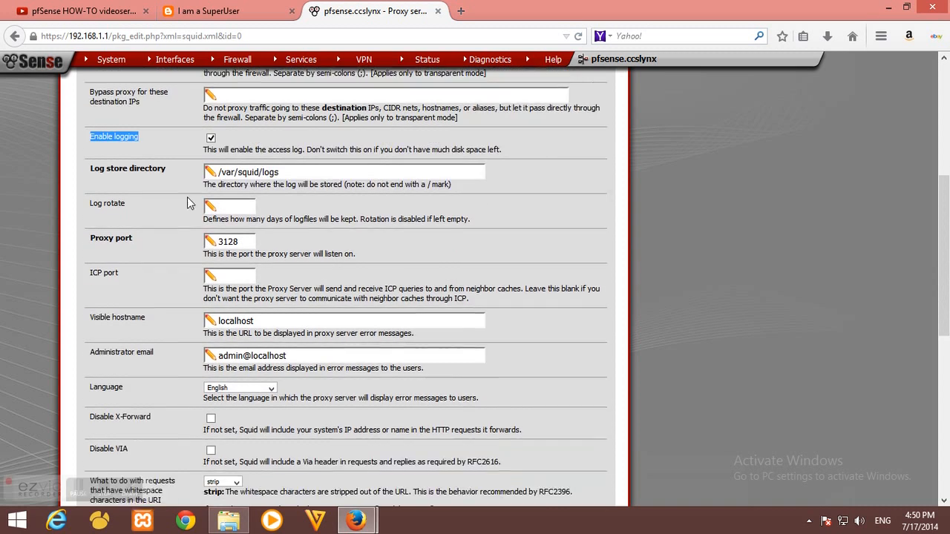
pyautogui.scroll(-2, 175, 215)
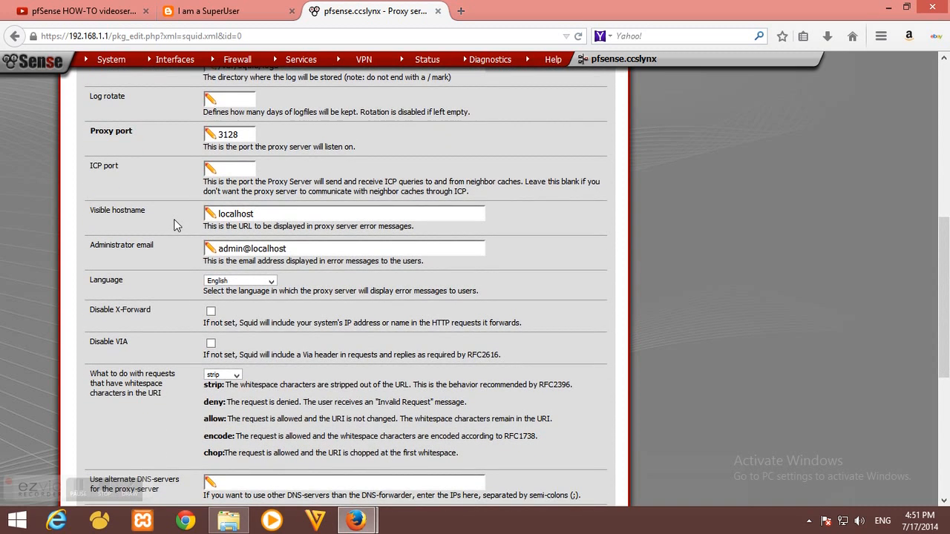
pyautogui.scroll(-8, 174, 220)
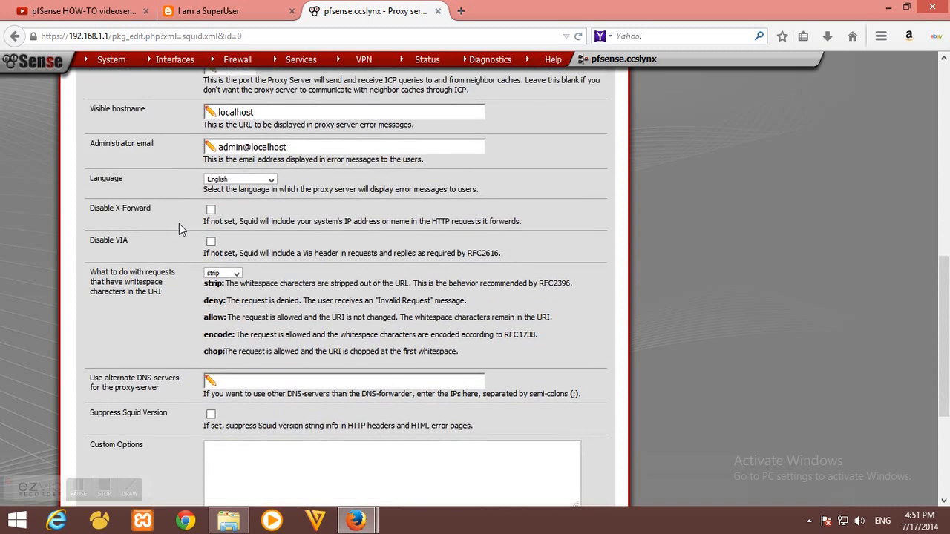
pyautogui.click(222, 363)
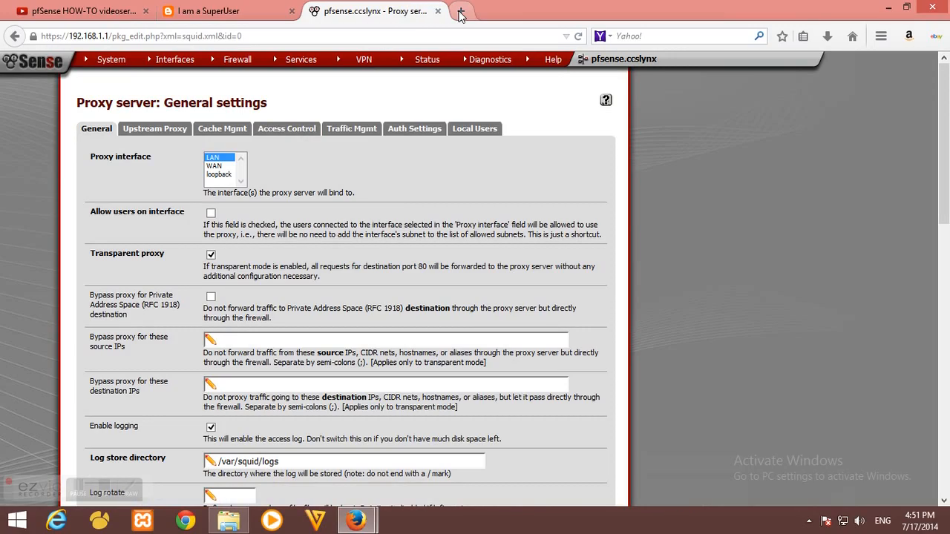
# In a new tab, load google.com and search for VLC
pyautogui.click(461, 12)
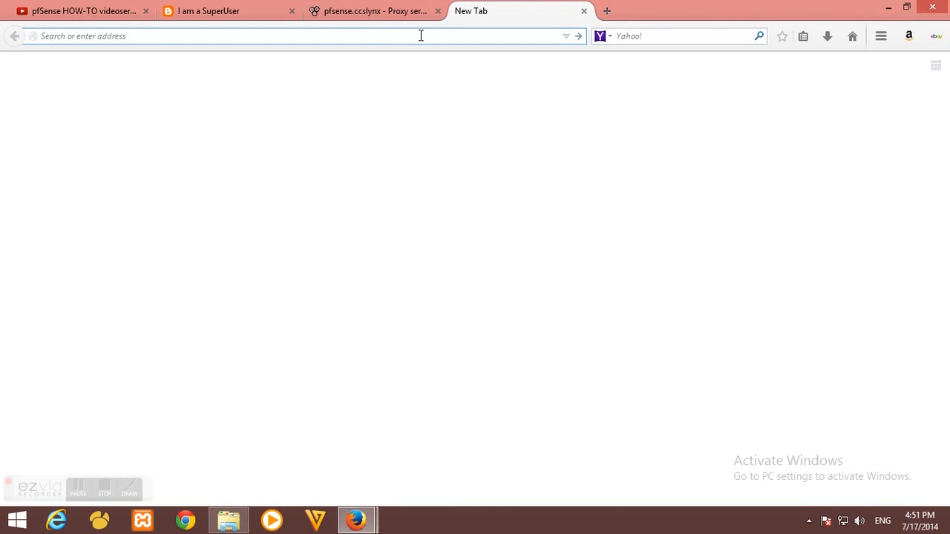
pyautogui.write('goog')
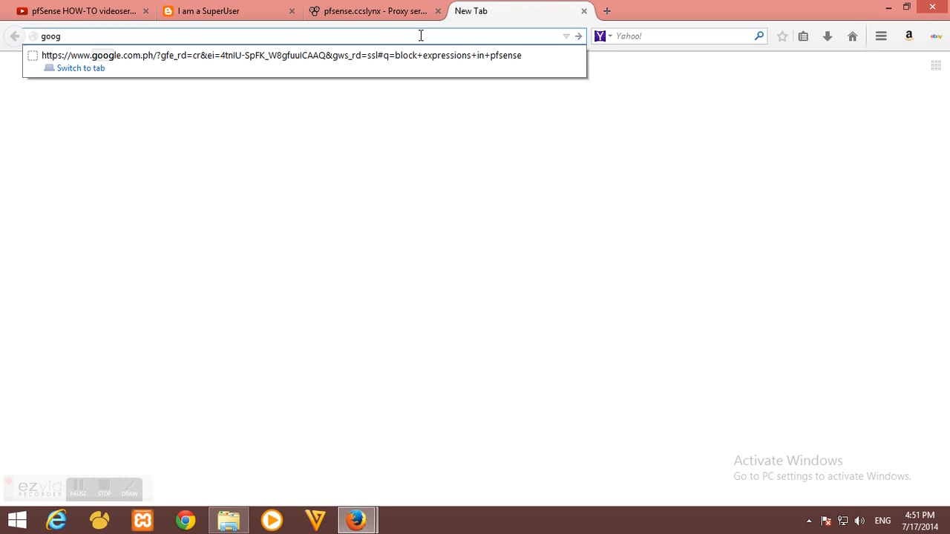
pyautogui.write('g')
pyautogui.press('BackSpace')
pyautogui.press('BackSpace')
pyautogui.press('BackSpace')
pyautogui.write('le.com')
pyautogui.press('Return')
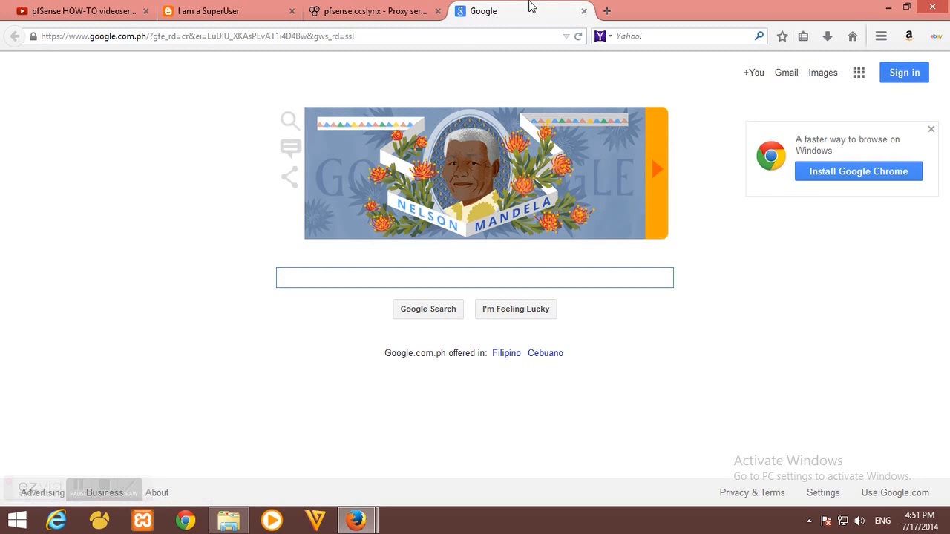
pyautogui.click(388, 34)
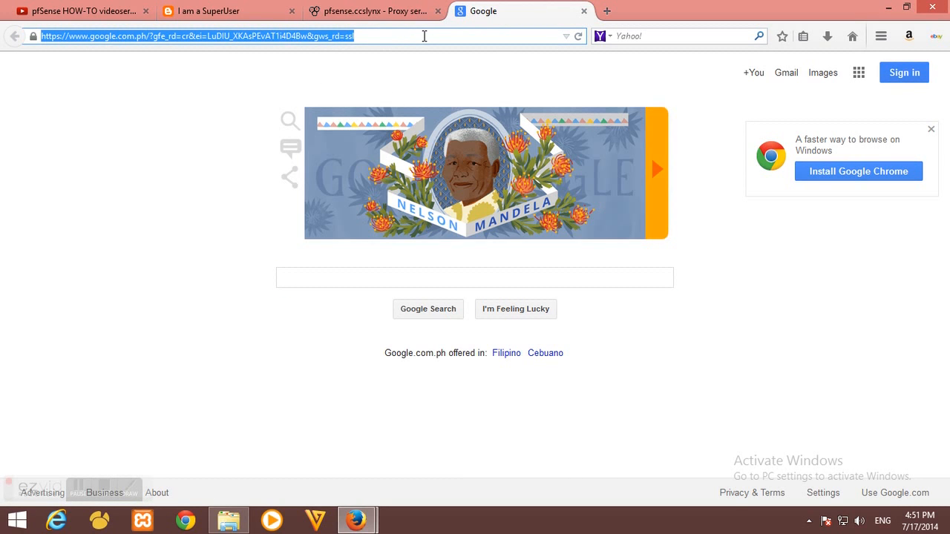
pyautogui.write('V')
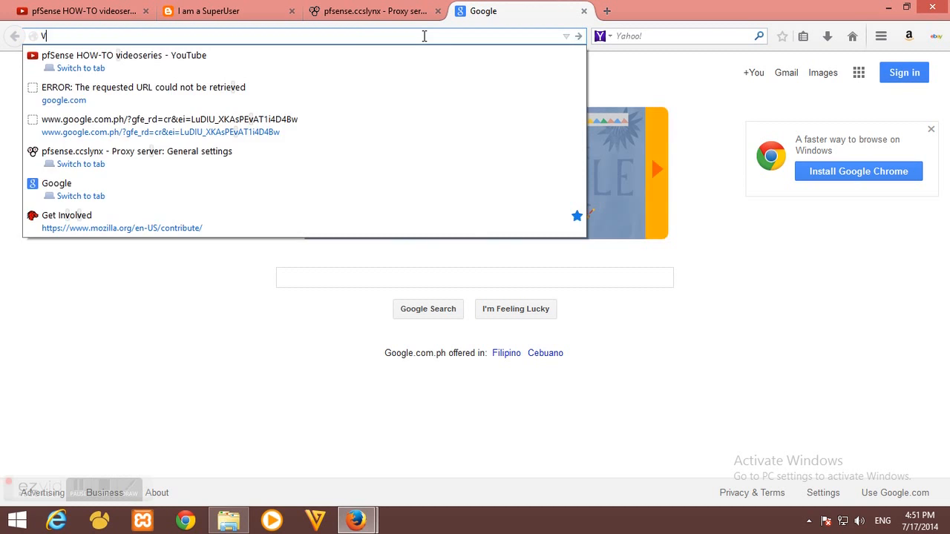
pyautogui.press('Escape')
pyautogui.click(323, 274)
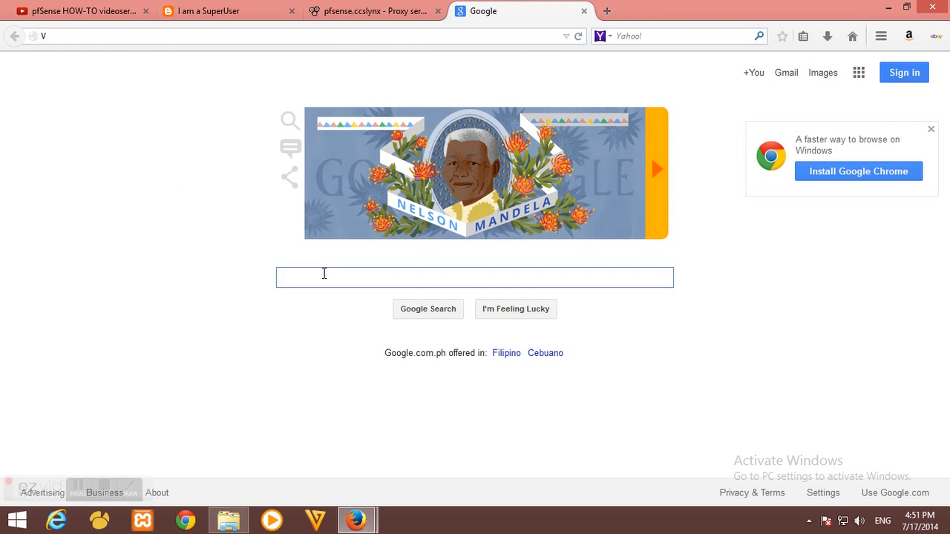
pyautogui.write('VLC')
pyautogui.press('Return')
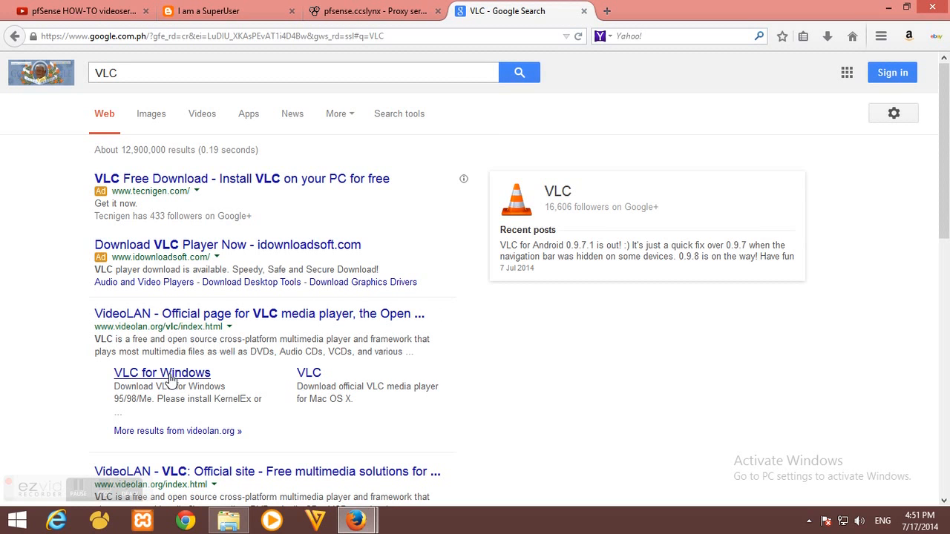
# From the VideoLAN page, download and save the vlc-2.1.3-win32.exe installer
pyautogui.click(150, 320)
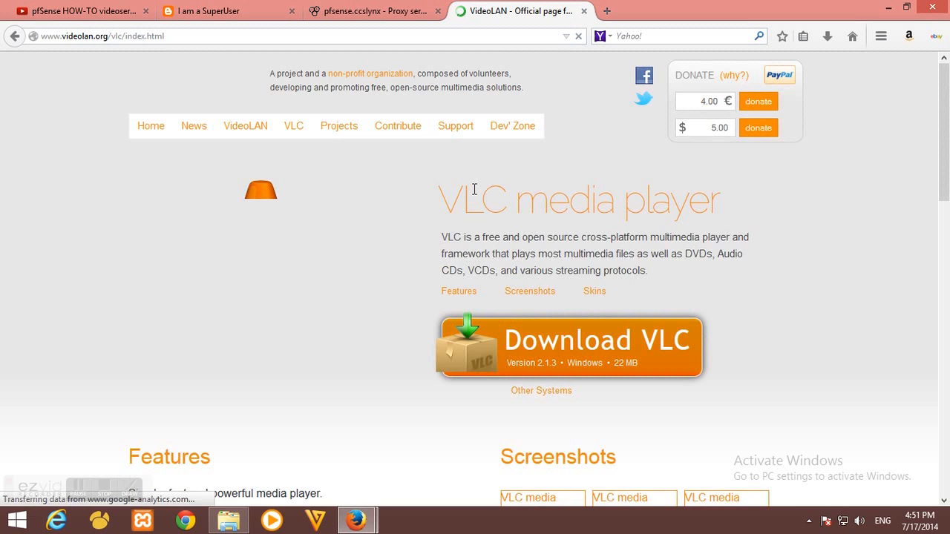
pyautogui.scroll(-2, 357, 239)
pyautogui.scroll(-2, 331, 234)
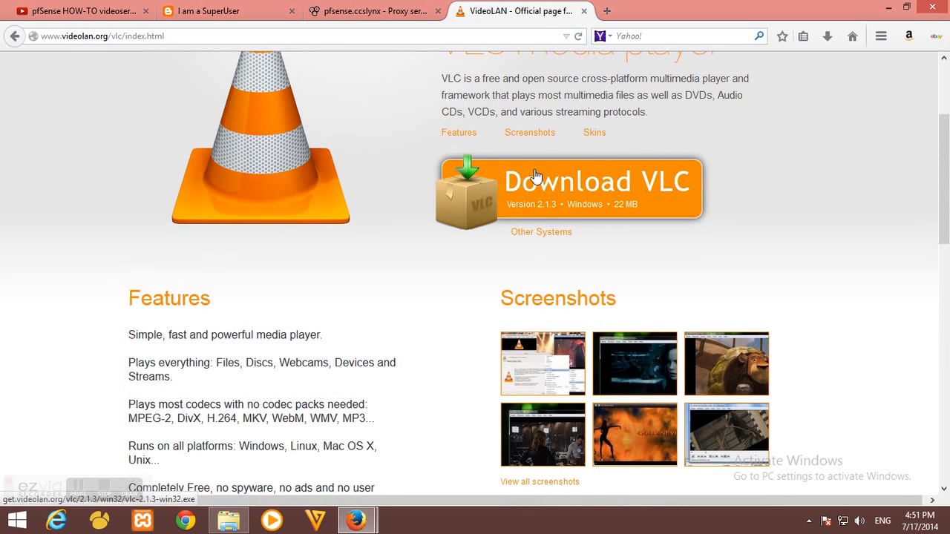
pyautogui.click(563, 197)
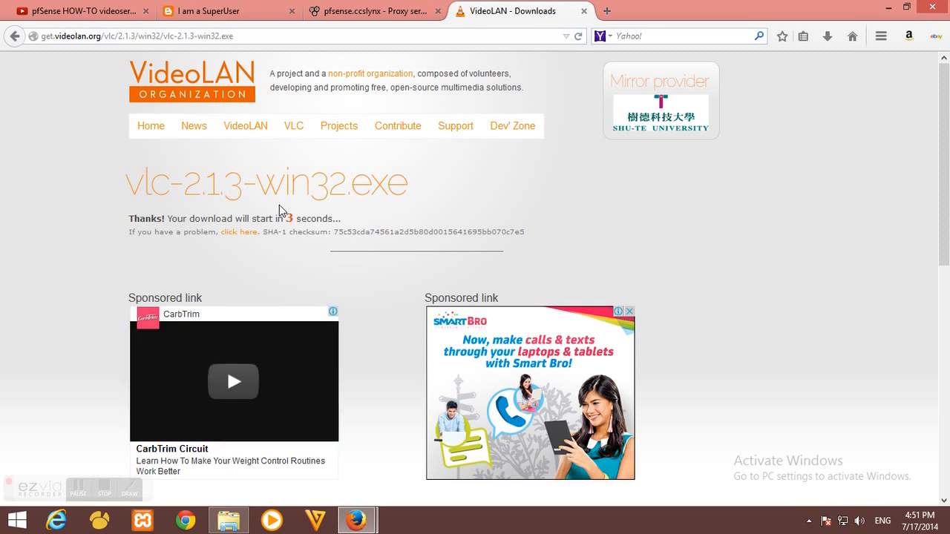
pyautogui.moveTo(127, 182); pyautogui.dragTo(417, 188)
pyautogui.click(366, 186)
pyautogui.click(422, 194)
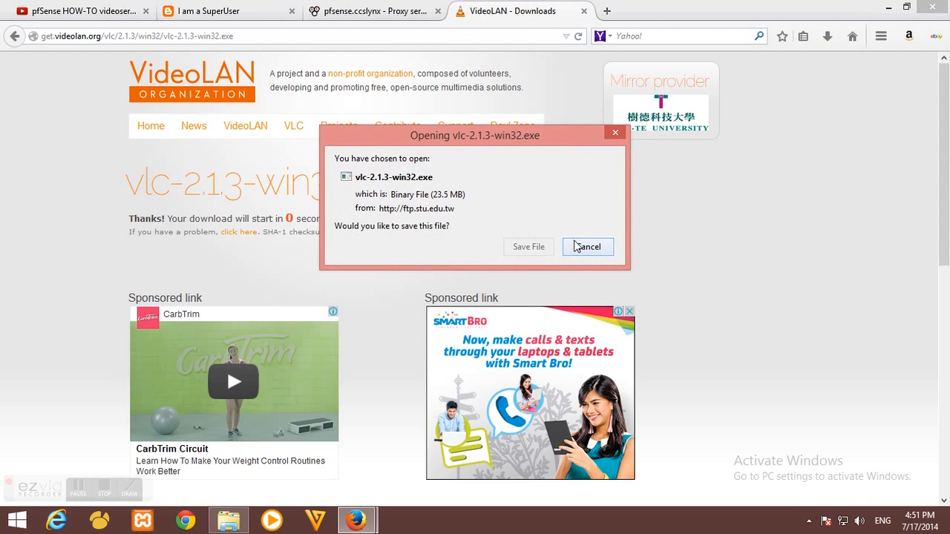
pyautogui.click(537, 247)
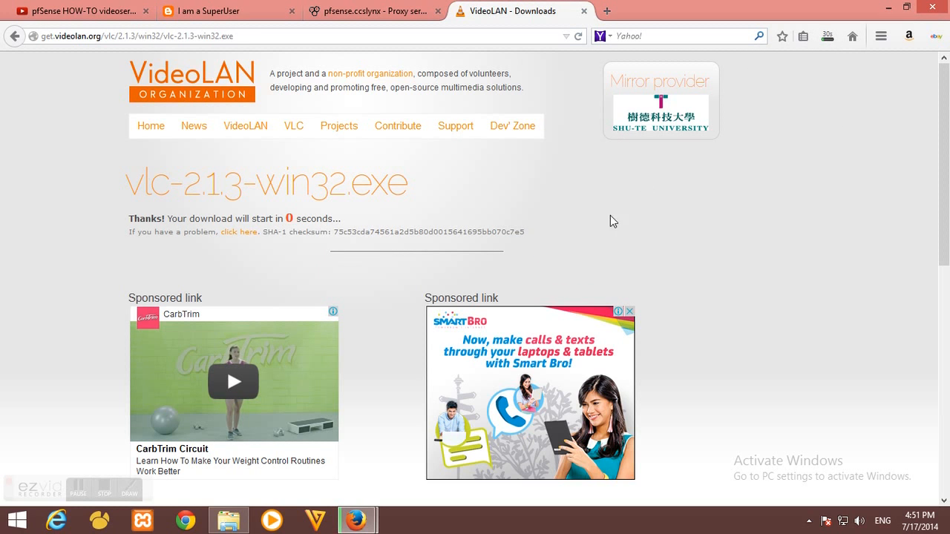
pyautogui.click(439, 37)
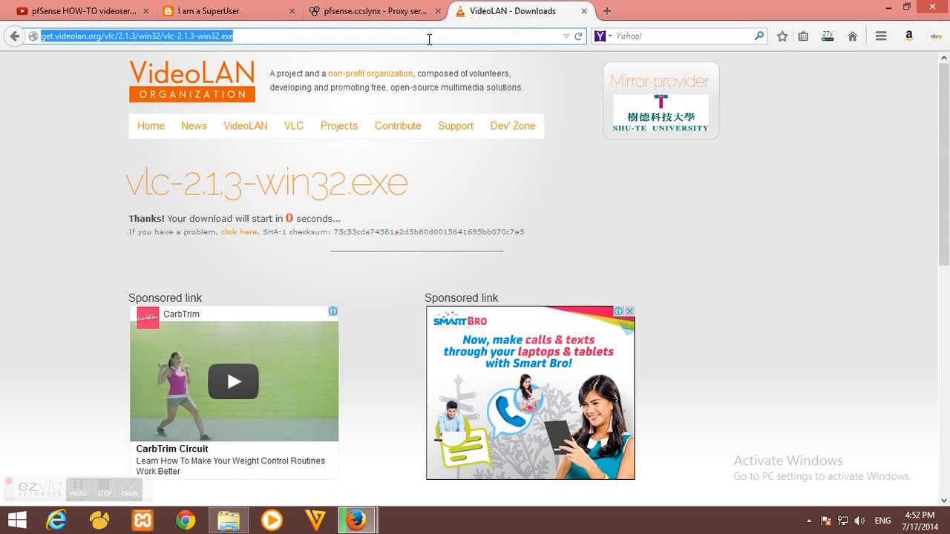
# Search Google for 'you porn', open the first result, then close that tab
pyautogui.write('google.com/')
pyautogui.press('Return')
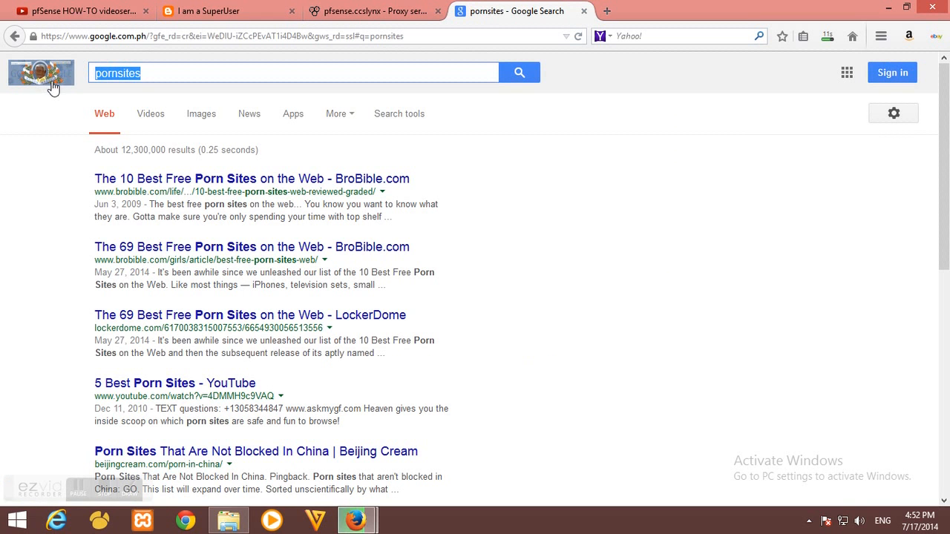
pyautogui.write('you porn')
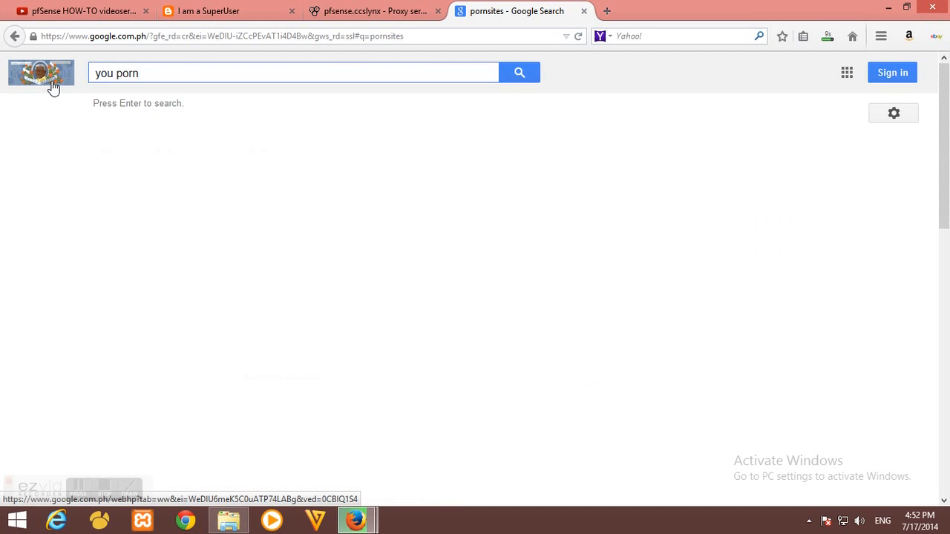
pyautogui.press('Return')
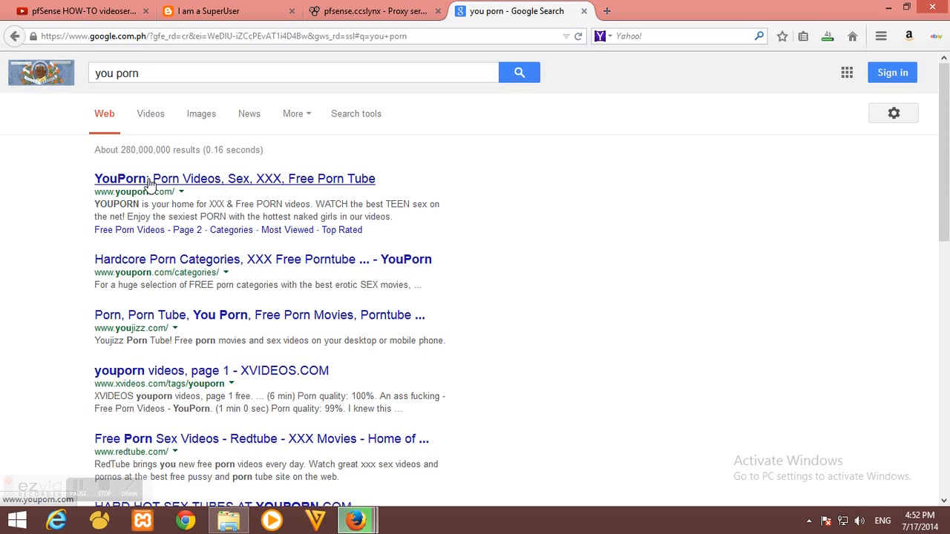
pyautogui.click(276, 180)
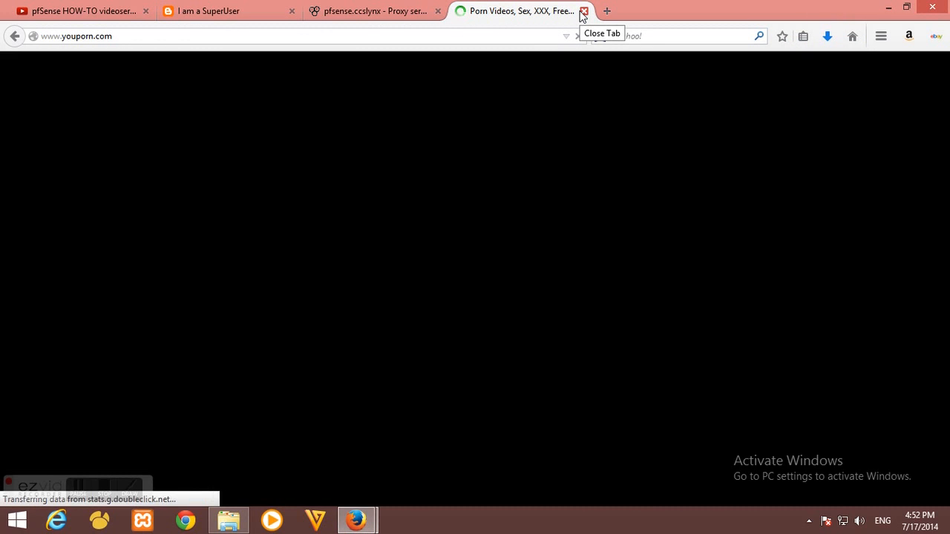
pyautogui.click(583, 12)
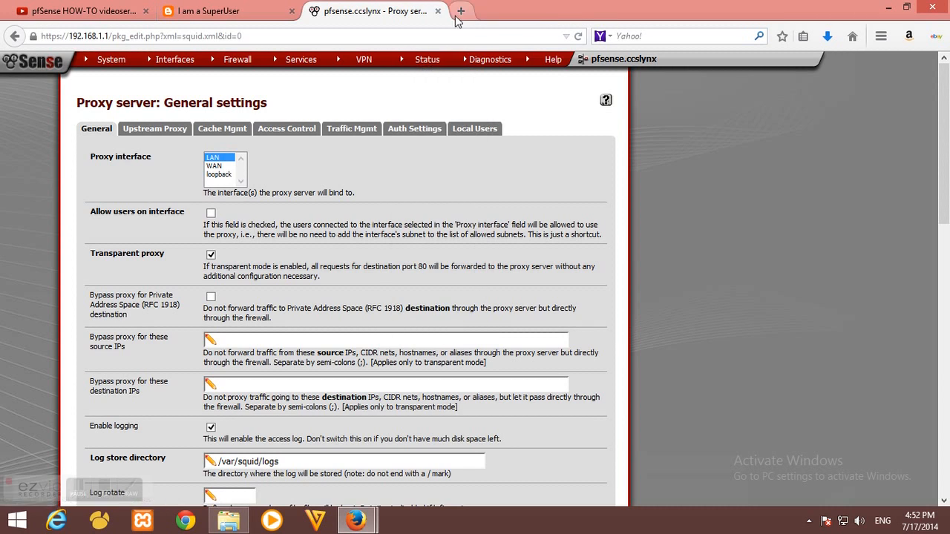
# Search Google for redtube, confirm the first result loads unblocked, then close it
pyautogui.click(460, 11)
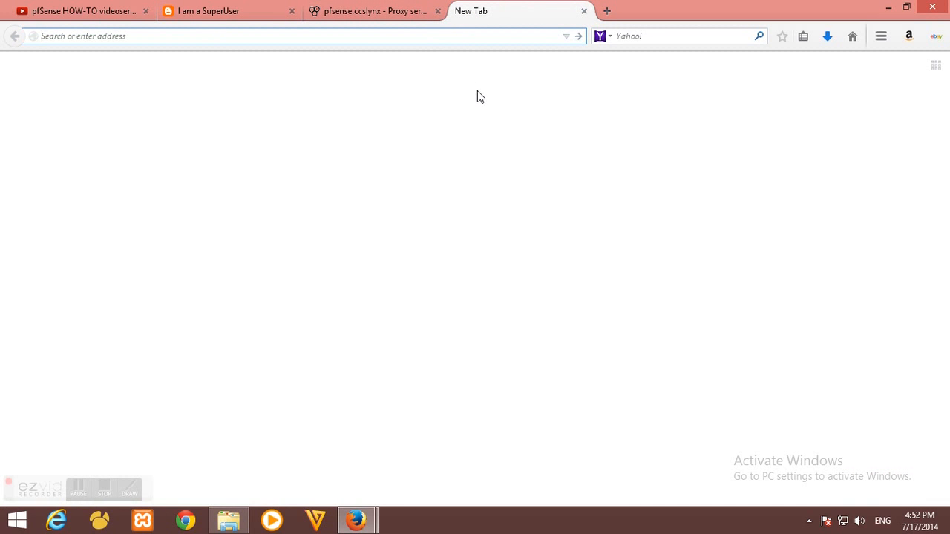
pyautogui.write('google.com/')
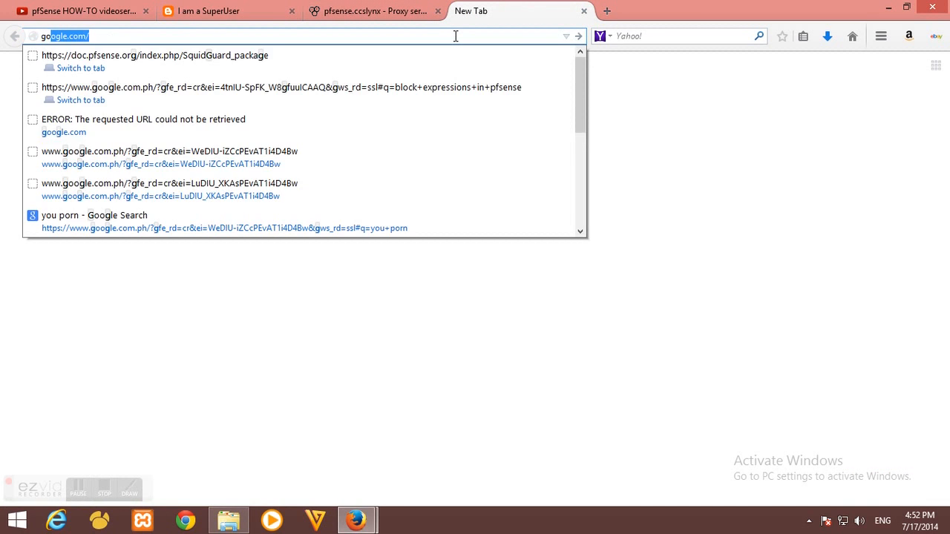
pyautogui.press('Return')
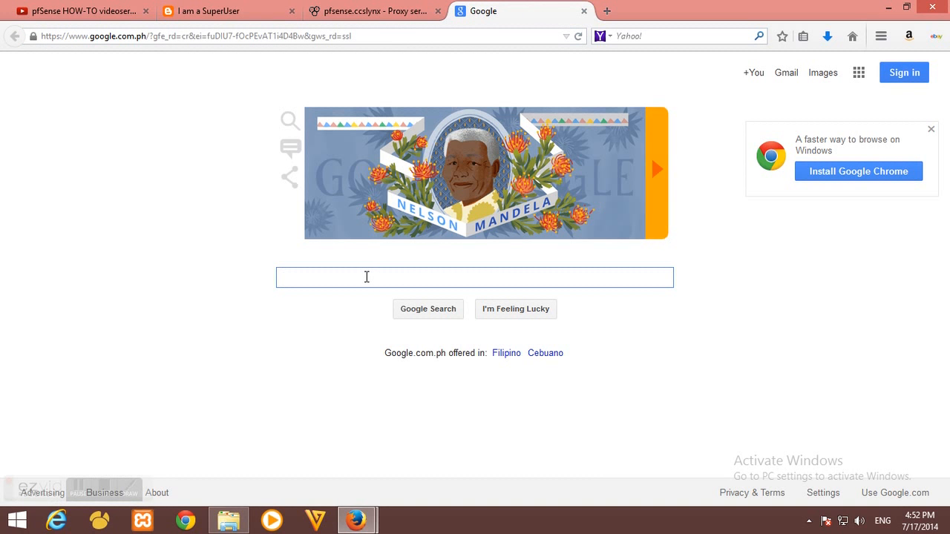
pyautogui.write('redtube')
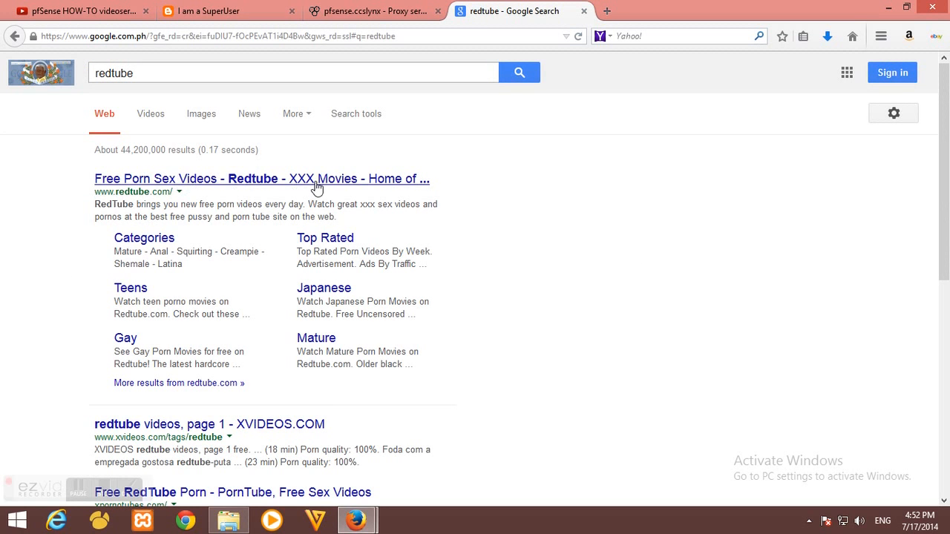
pyautogui.click(356, 184)
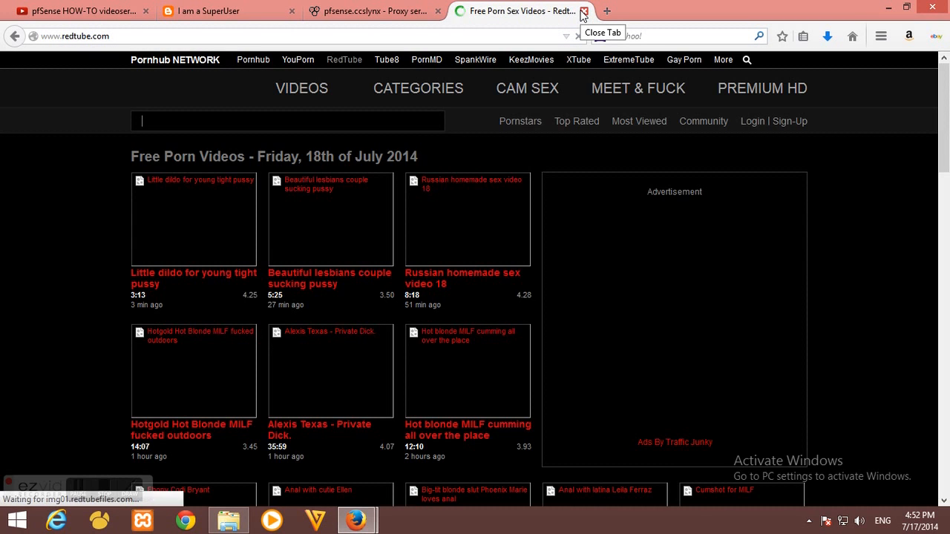
pyautogui.click(583, 11)
pyautogui.moveTo(489, 59)
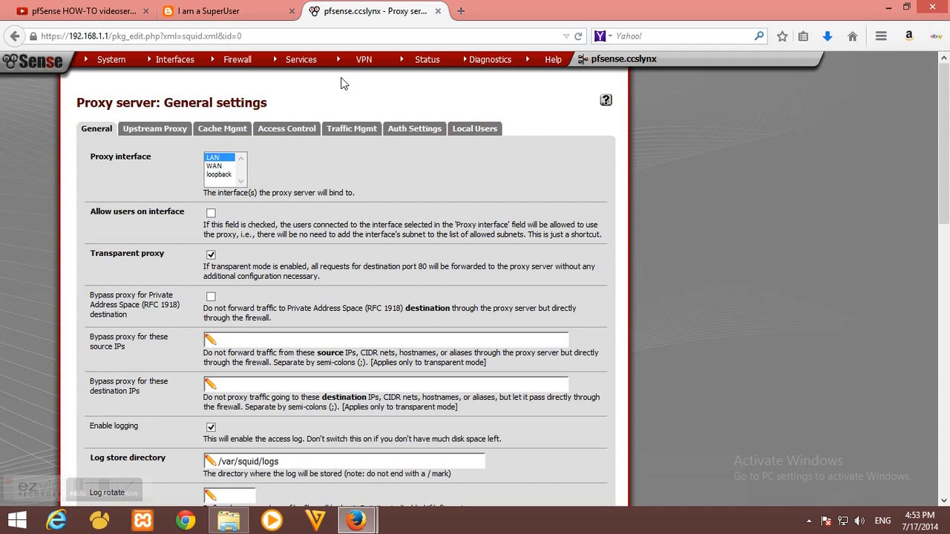
# Open Services > Proxy filter and keep Enable GUI log and Enable log ticked
pyautogui.moveTo(303, 68)
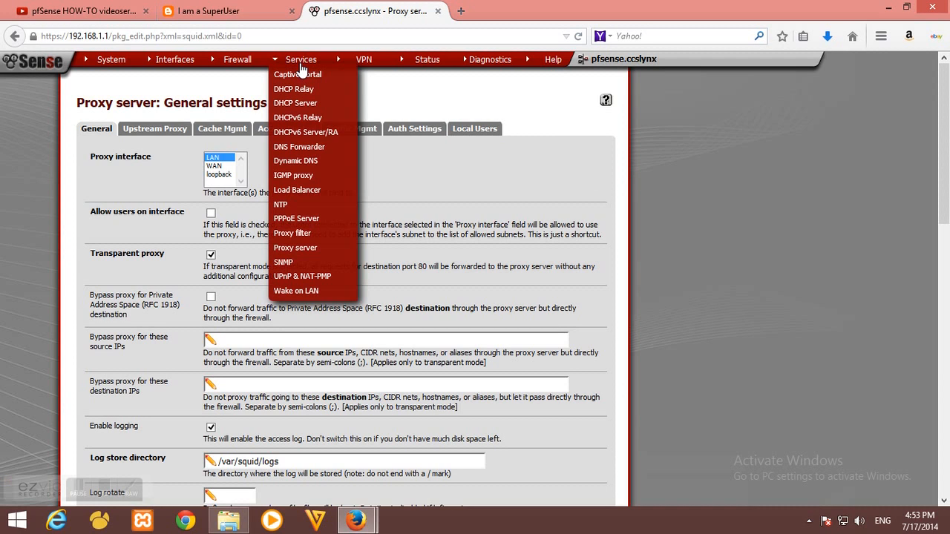
pyautogui.click(294, 233)
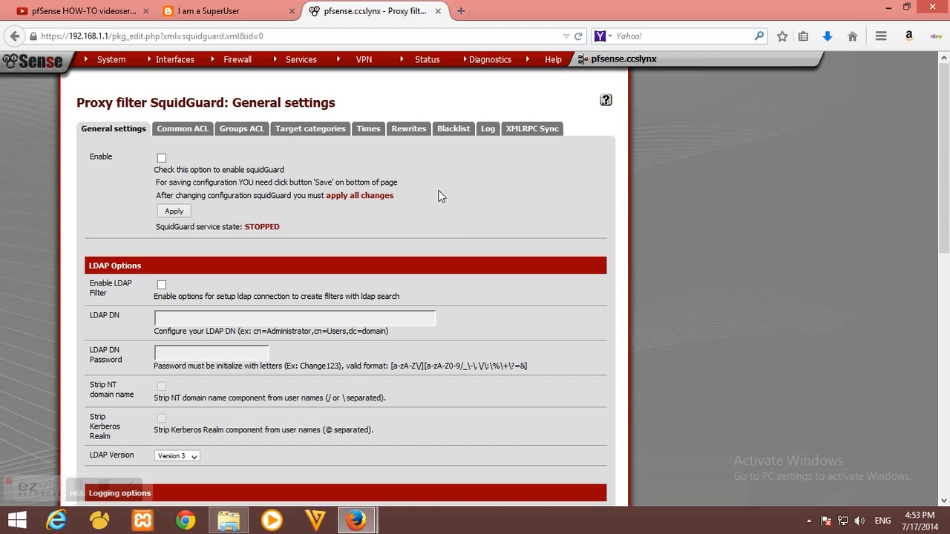
pyautogui.scroll(-2, 448, 191)
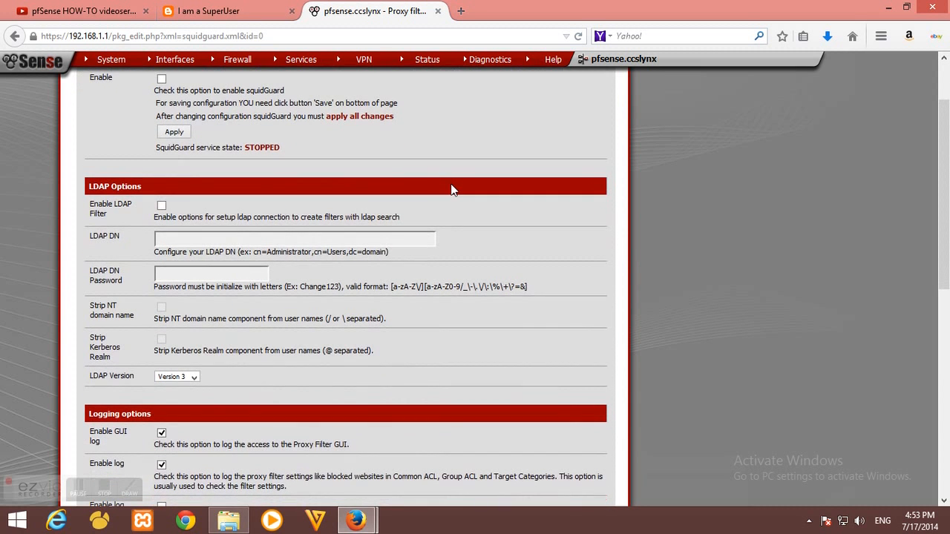
pyautogui.scroll(-2, 422, 184)
pyautogui.scroll(-3, 383, 190)
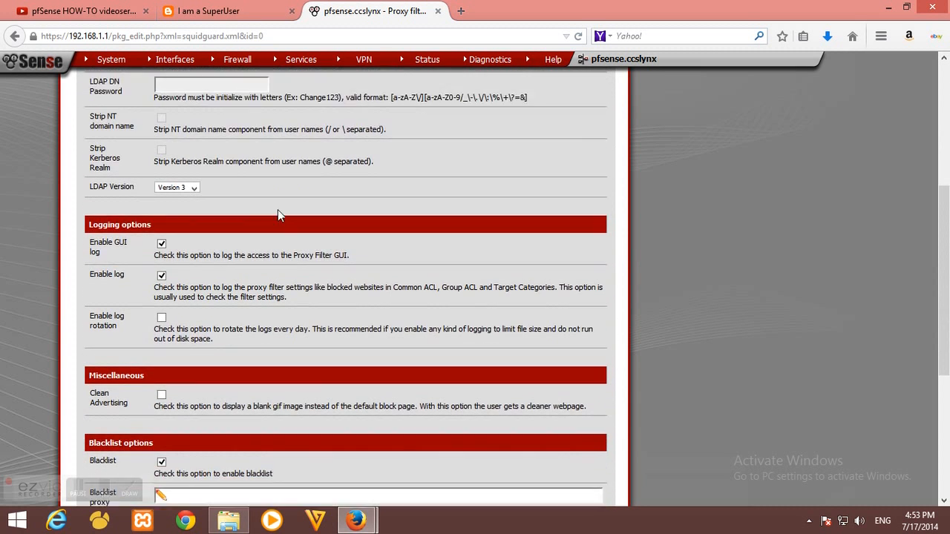
pyautogui.moveTo(83, 193); pyautogui.dragTo(115, 202)
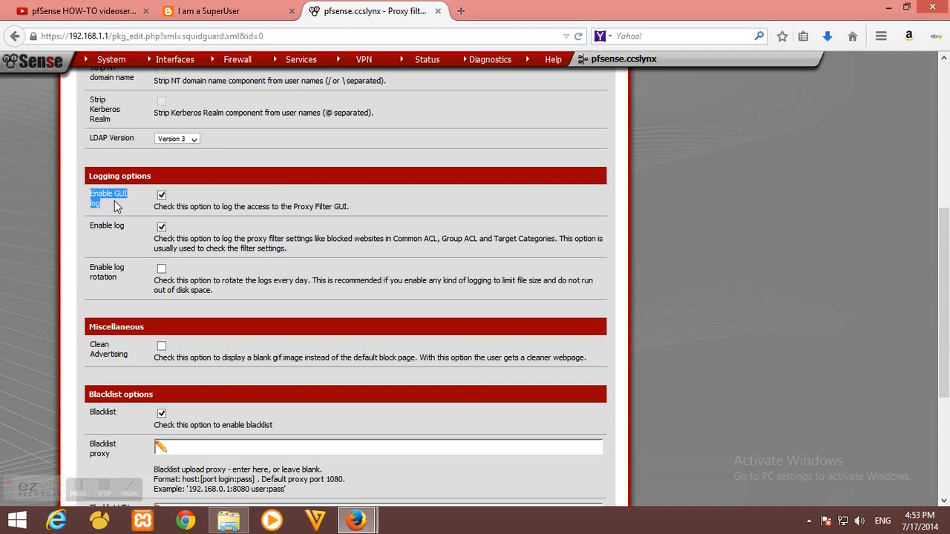
pyautogui.click(188, 200)
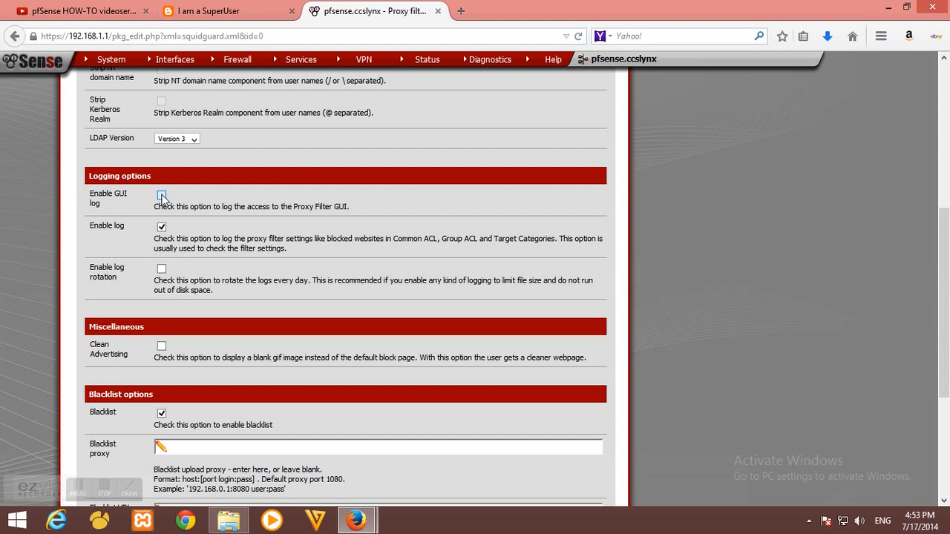
pyautogui.moveTo(89, 225); pyautogui.dragTo(127, 232)
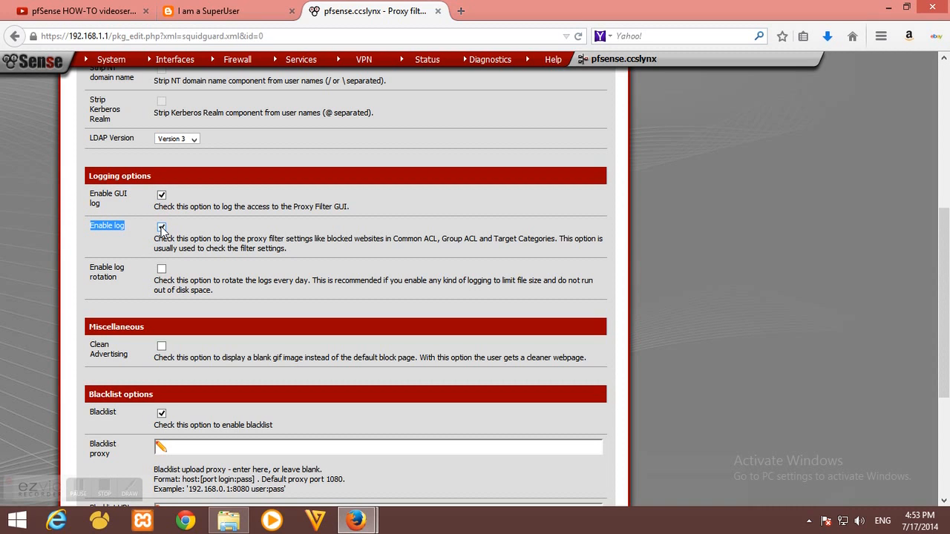
pyautogui.click(161, 229)
pyautogui.click(190, 230)
# Tick the Blacklist option, delete the default Blacklist URL, and open a blank tab
pyautogui.scroll(-2, 190, 230)
pyautogui.scroll(-2, 187, 235)
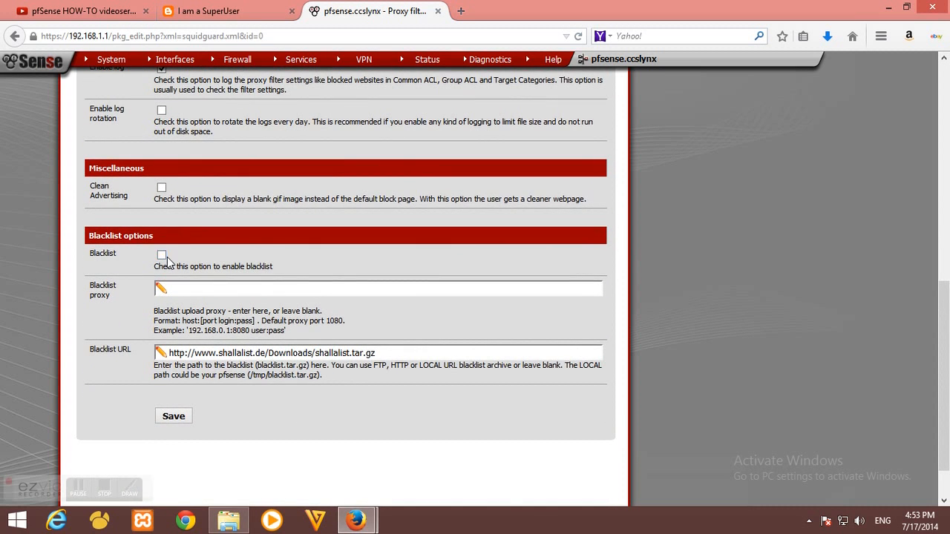
pyautogui.click(163, 256)
pyautogui.moveTo(89, 253); pyautogui.dragTo(124, 261)
pyautogui.moveTo(377, 353); pyautogui.dragTo(141, 362)
pyautogui.press('Delete')
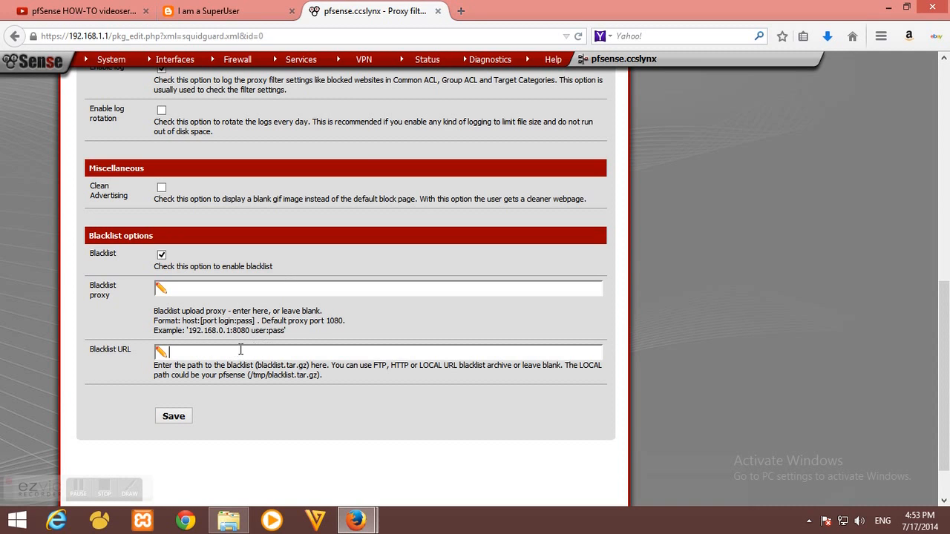
pyautogui.hotkey('ctrl', 't')
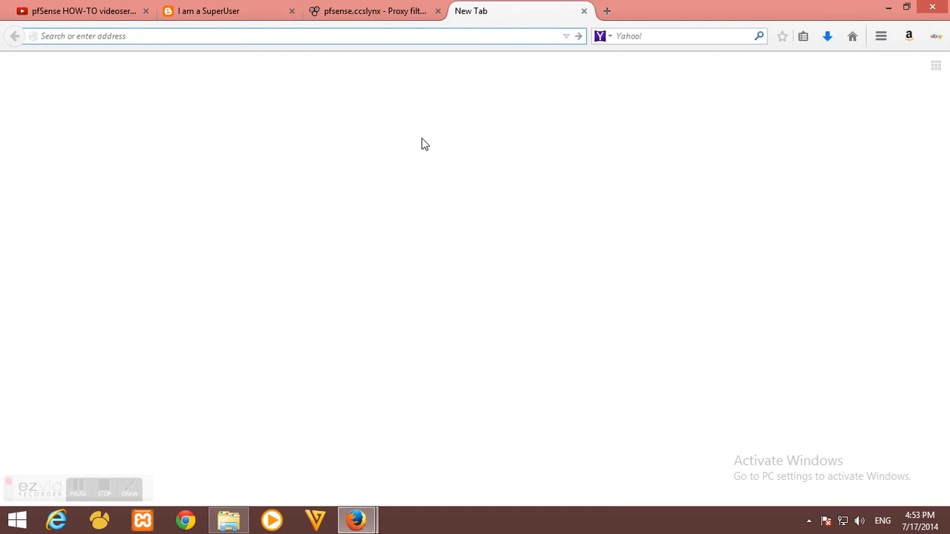
# Search Google for 'squidguard blacklist' and open the Blacklists - SquidGuard result
pyautogui.write('google.com/')
pyautogui.press('Return')
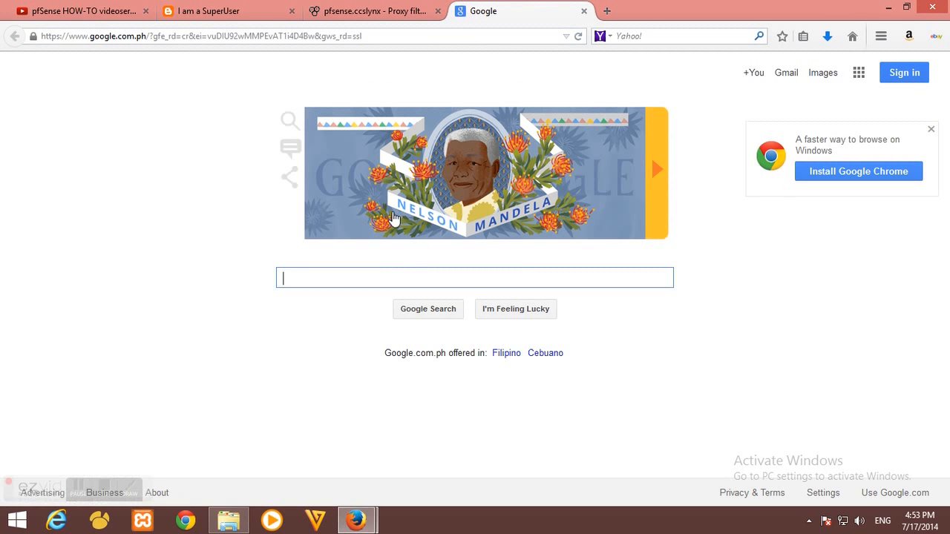
pyautogui.write('squid')
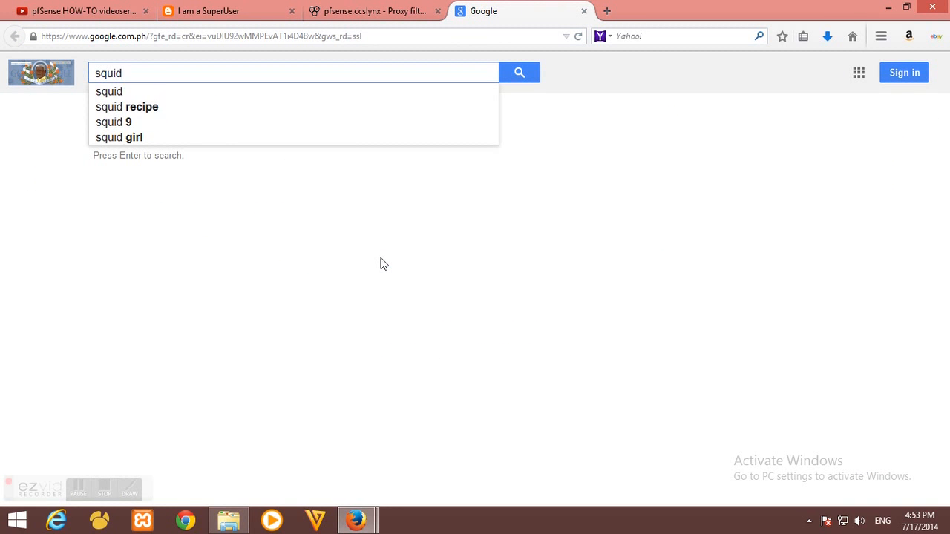
pyautogui.write('guard blacklist')
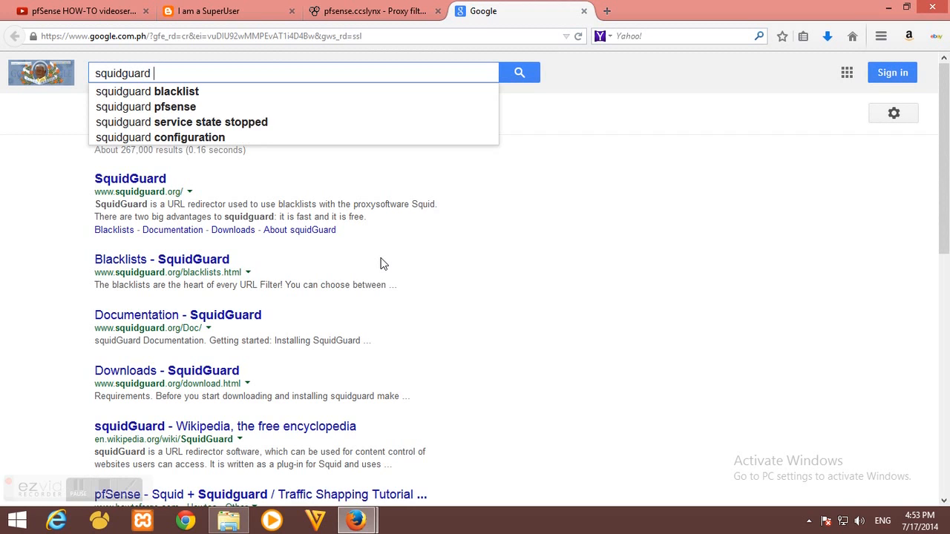
pyautogui.press('Return')
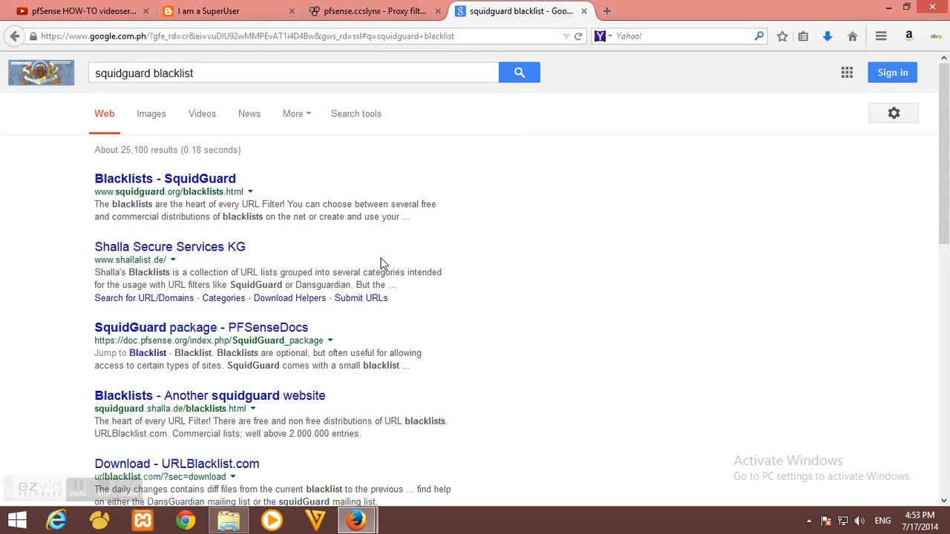
pyautogui.click(179, 183)
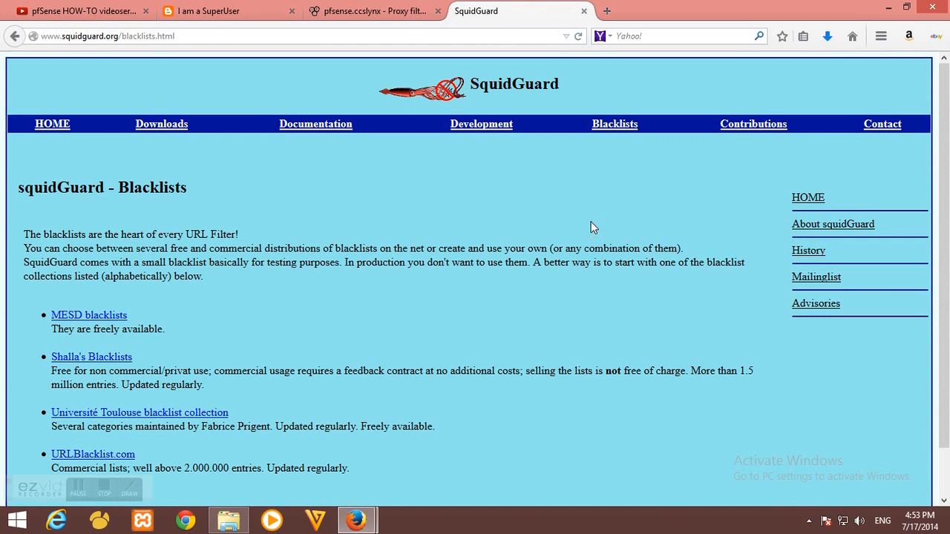
# Go to Shalla's Blacklists and copy the link address of its Download entry
pyautogui.scroll(-2, 549, 230)
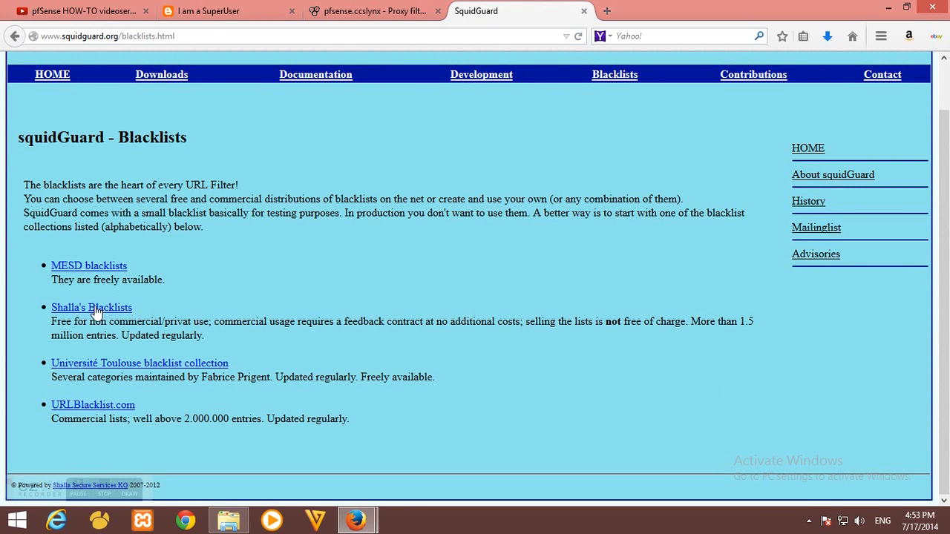
pyautogui.moveTo(130, 308); pyautogui.dragTo(45, 304)
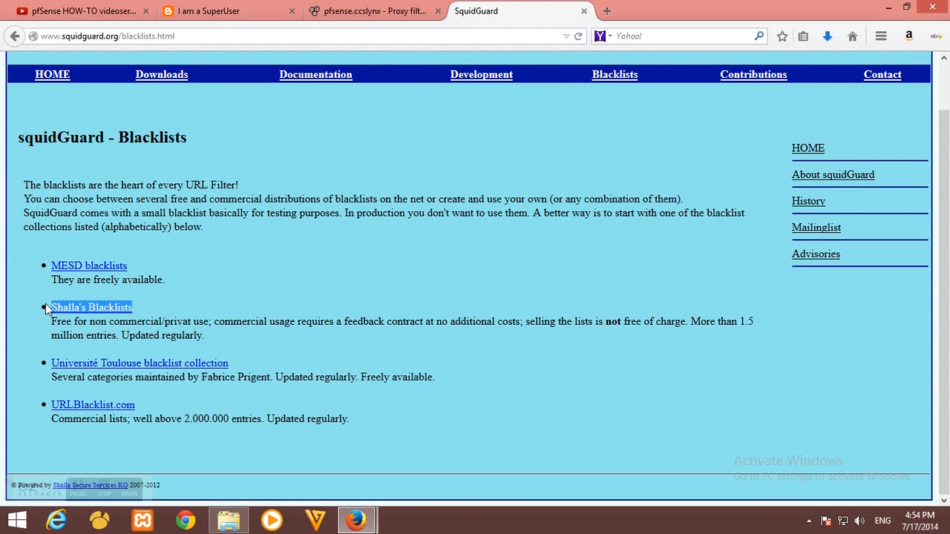
pyautogui.click(189, 305)
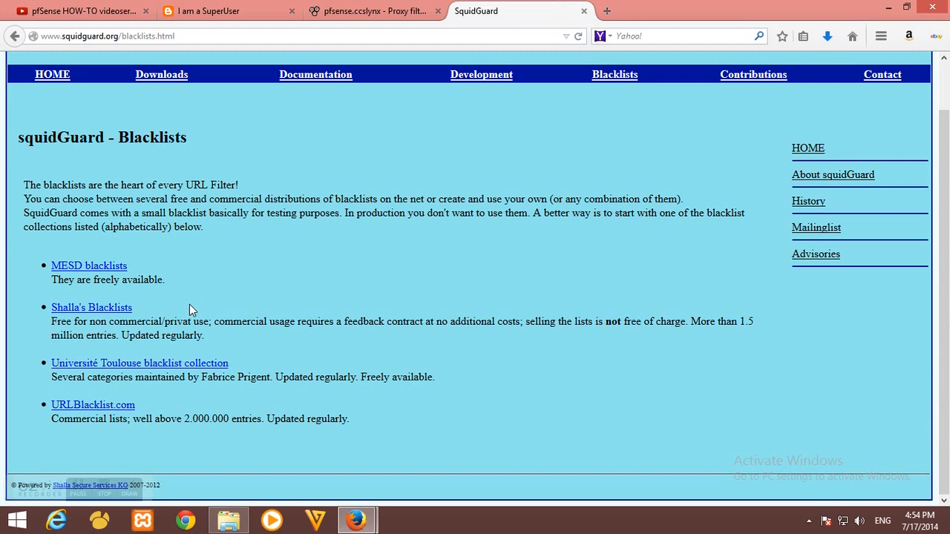
pyautogui.click(91, 310)
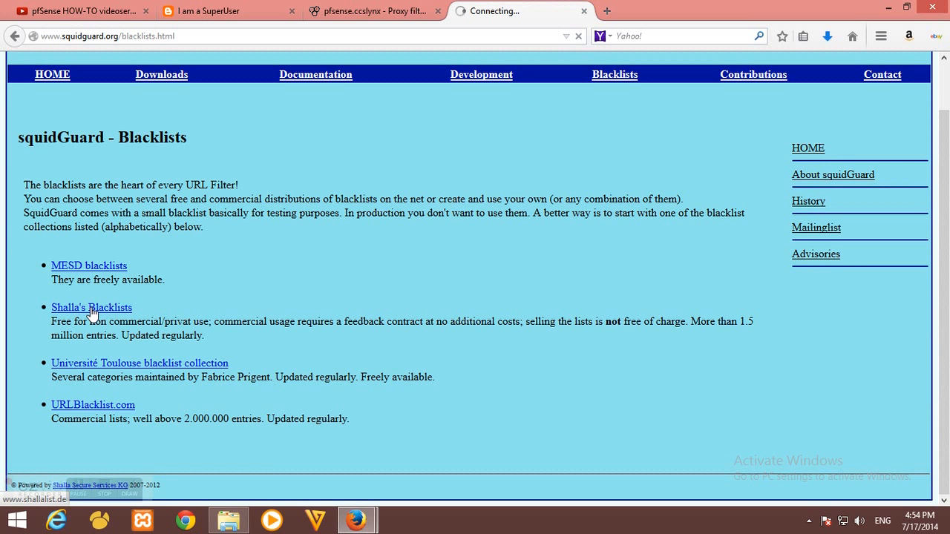
pyautogui.scroll(-3, 494, 200)
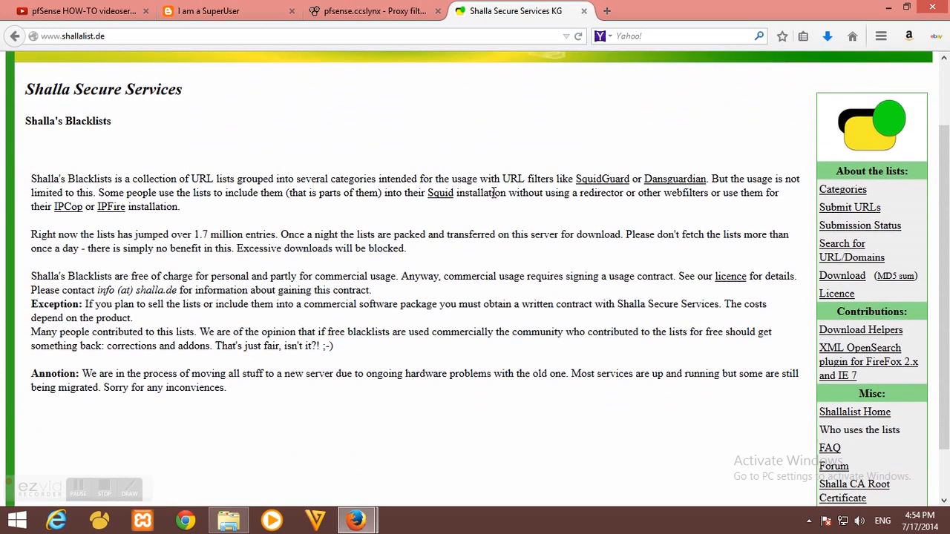
pyautogui.moveTo(805, 278); pyautogui.dragTo(844, 279)
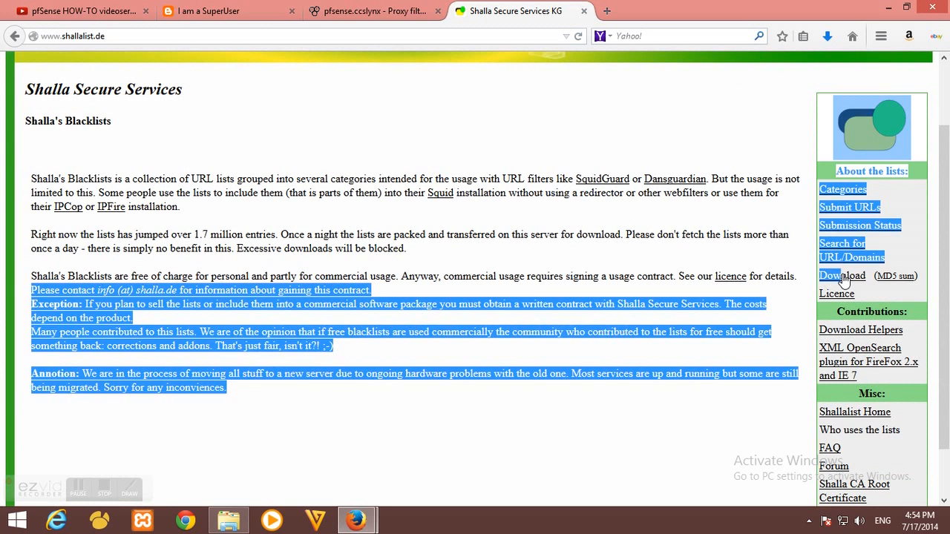
pyautogui.moveTo(922, 276); pyautogui.dragTo(821, 278)
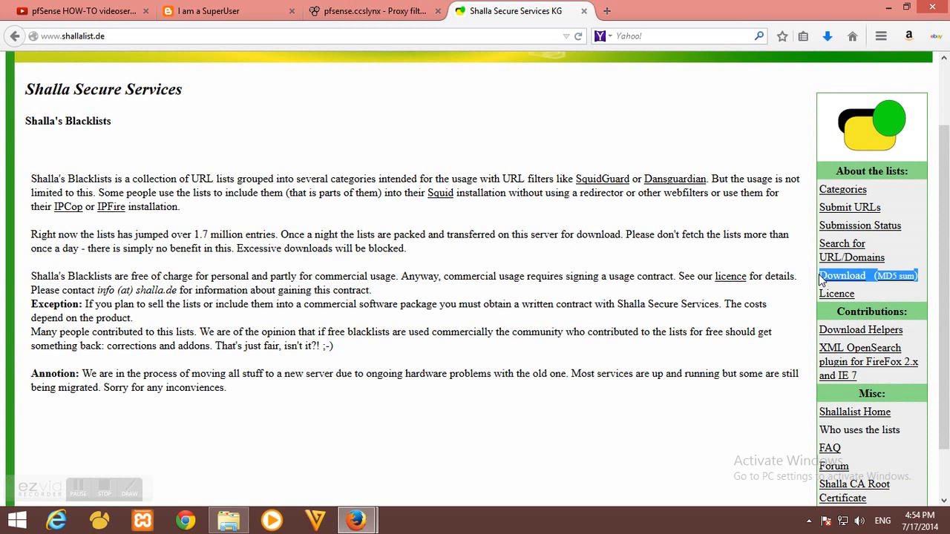
pyautogui.click(811, 282)
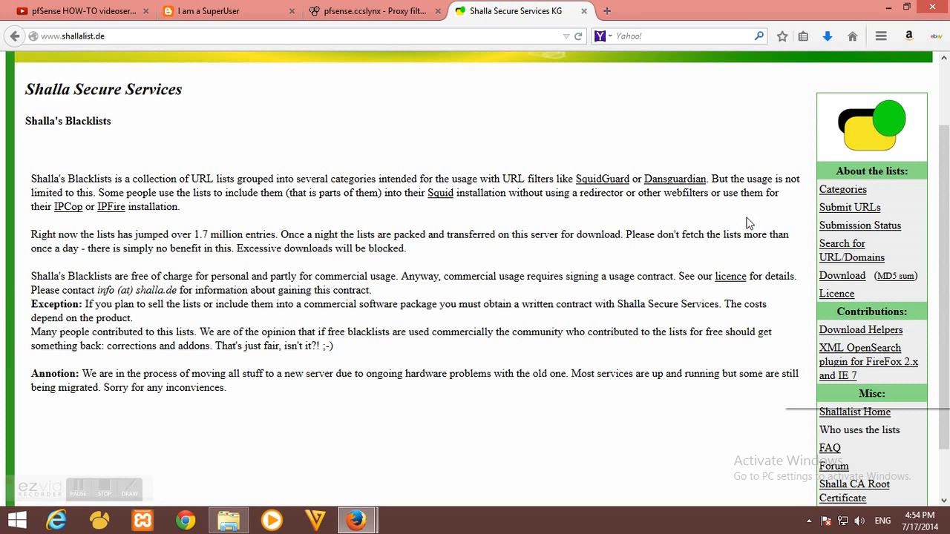
pyautogui.rightClick(837, 276)
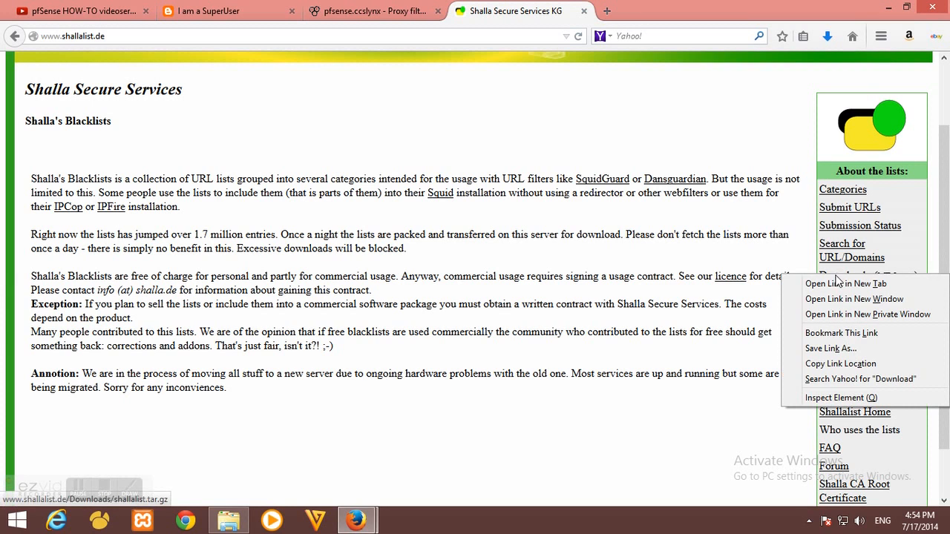
pyautogui.click(840, 364)
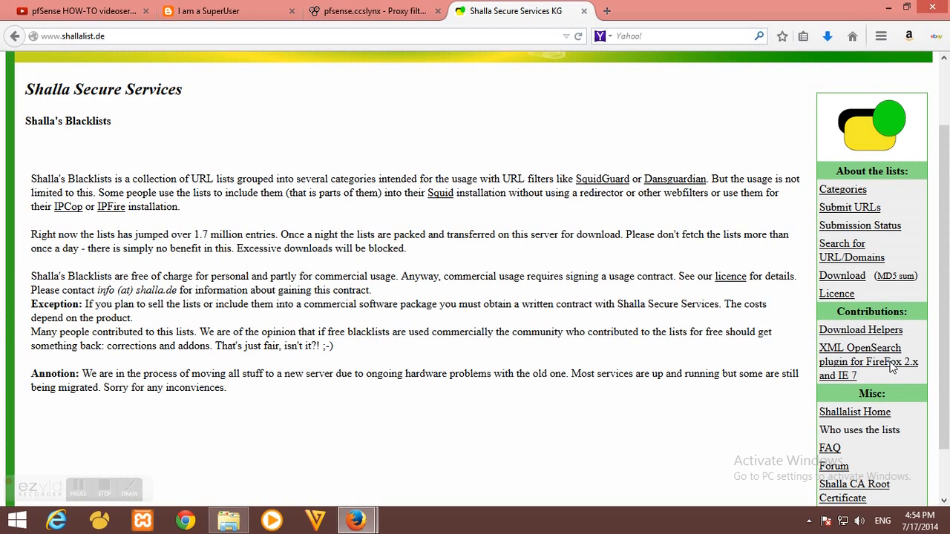
pyautogui.click(407, 20)
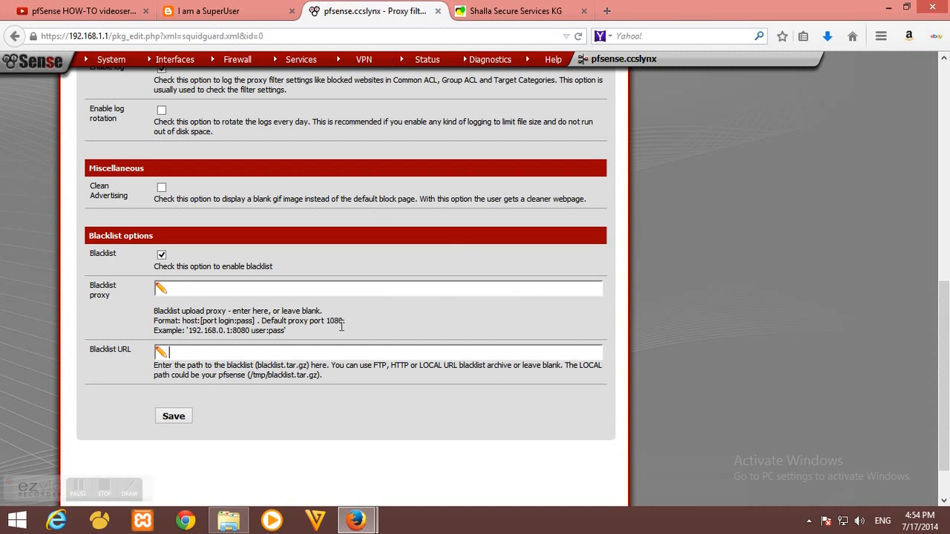
pyautogui.rightClick(211, 357)
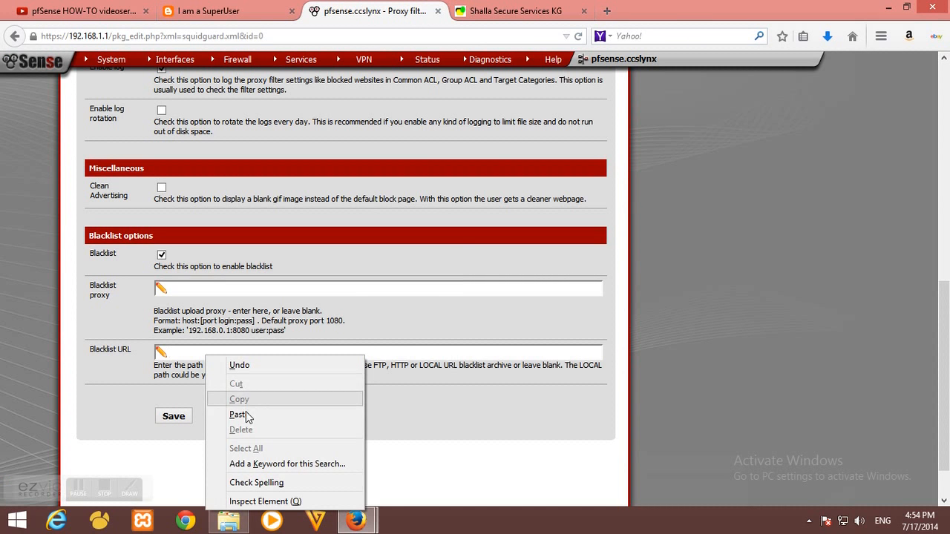
pyautogui.click(245, 414)
pyautogui.moveTo(400, 357); pyautogui.dragTo(61, 365)
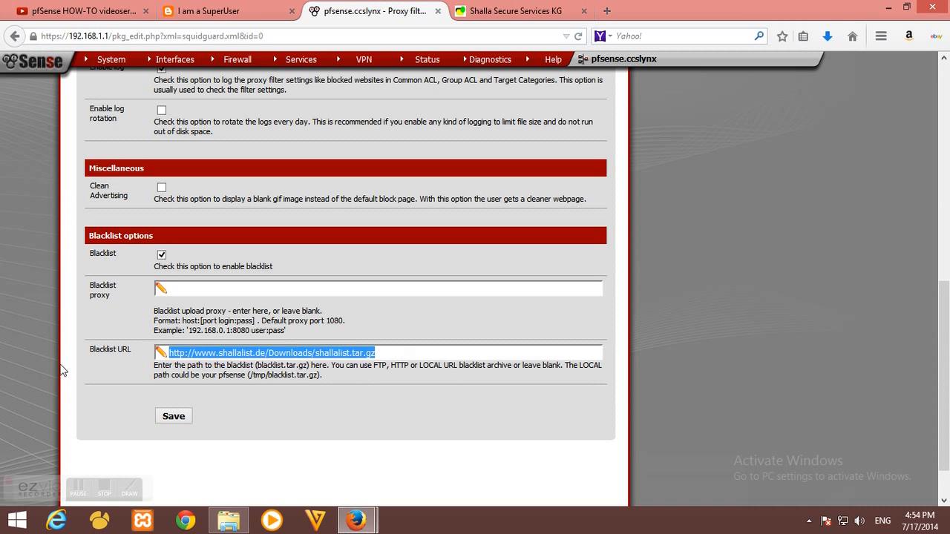
pyautogui.click(270, 386)
pyautogui.click(173, 416)
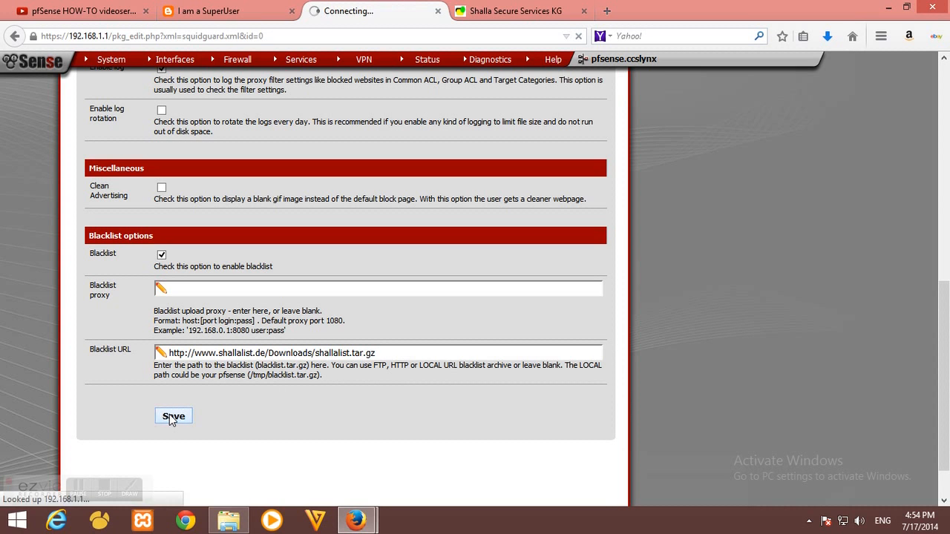
# Download the Shalla blacklist from the Blacklist tab, close the Shalla tab, and confirm 'Blacklist update complete.'
pyautogui.click(454, 128)
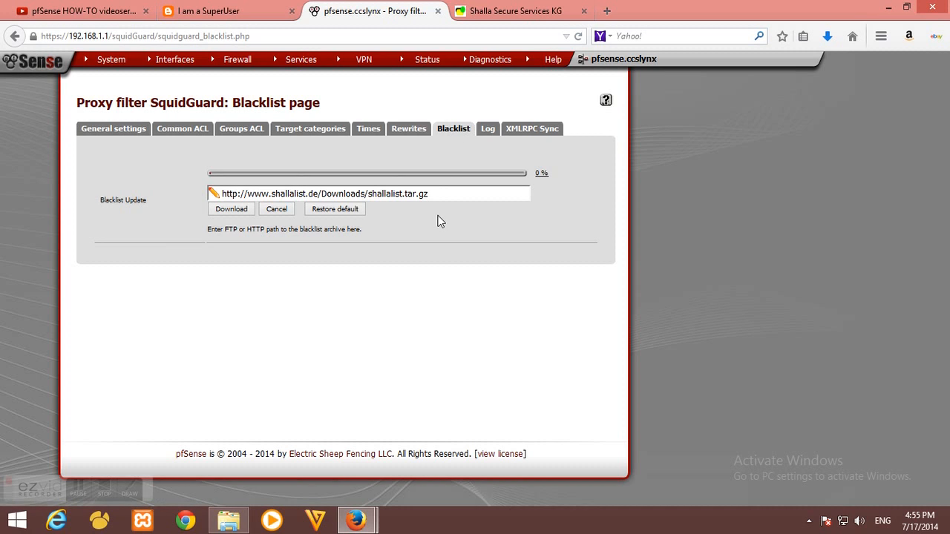
pyautogui.moveTo(449, 194); pyautogui.dragTo(198, 184)
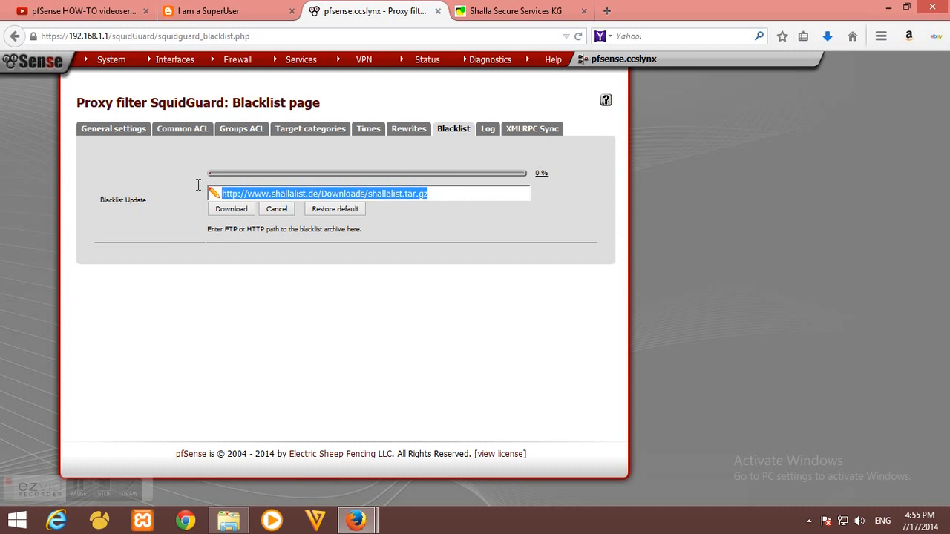
pyautogui.click(231, 259)
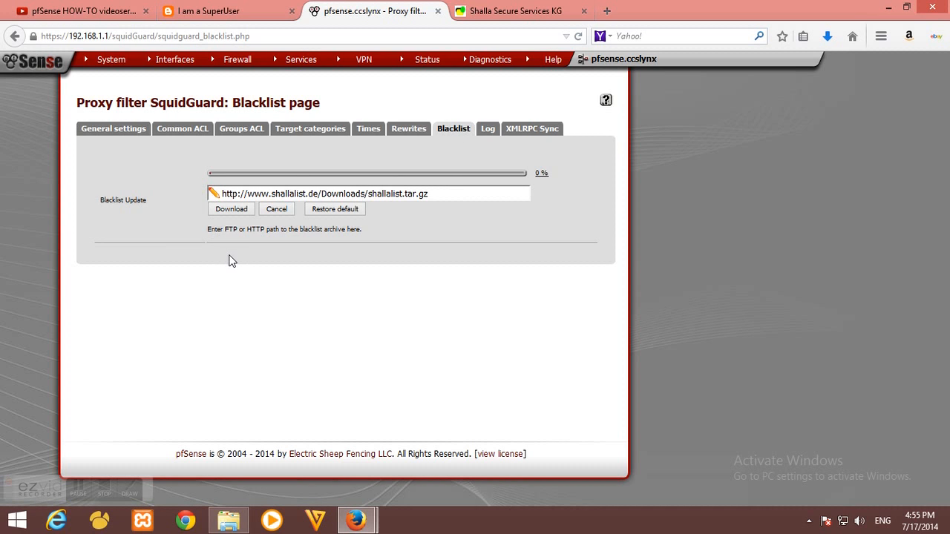
pyautogui.click(233, 210)
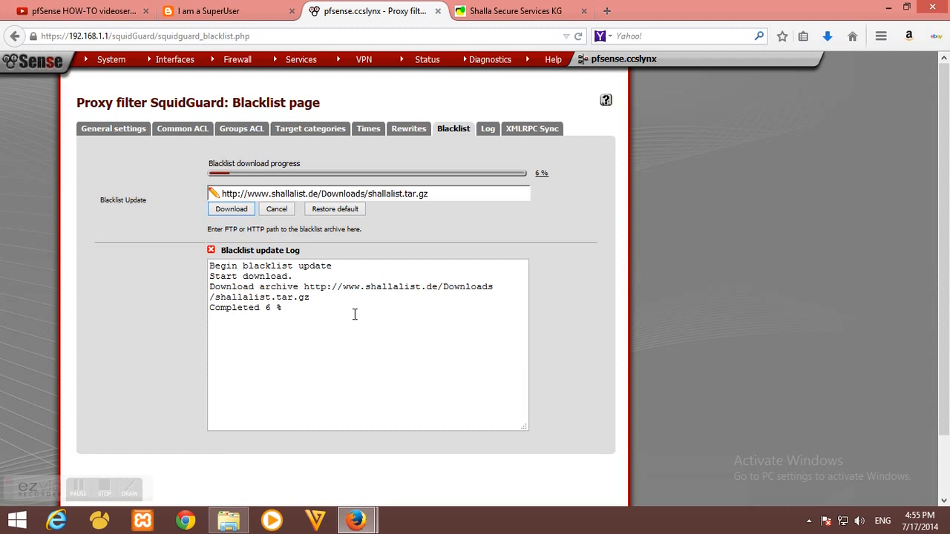
pyautogui.click(582, 10)
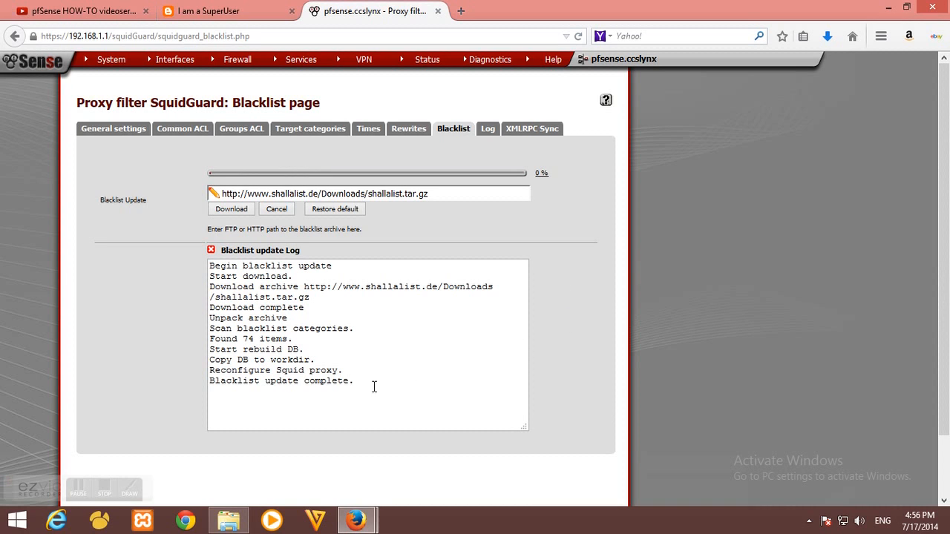
pyautogui.moveTo(374, 385); pyautogui.dragTo(202, 382)
pyautogui.moveTo(345, 394); pyautogui.dragTo(428, 349)
# In the Common ACL, expand the Target Categories list of blk_BL categories
pyautogui.click(182, 128)
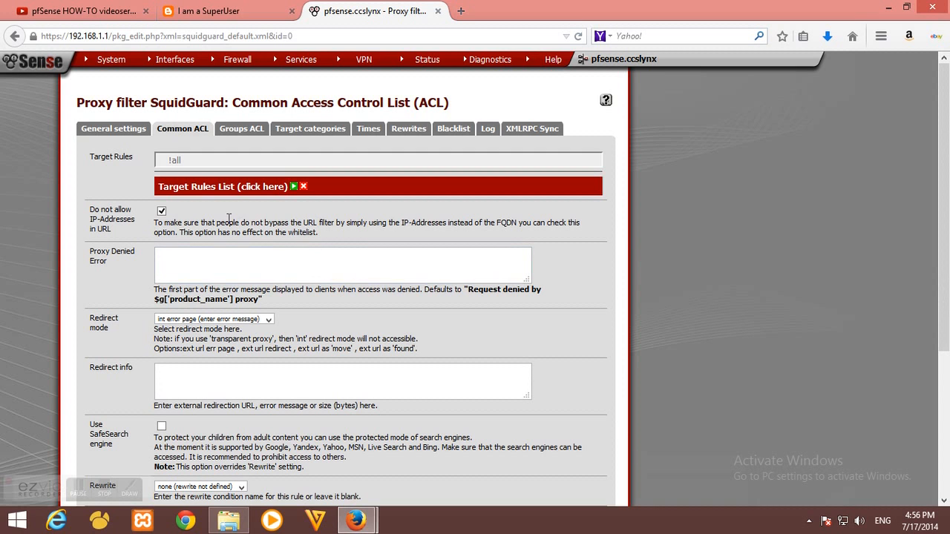
pyautogui.click(294, 187)
pyautogui.scroll(-1, 293, 216)
pyautogui.scroll(-3, 291, 205)
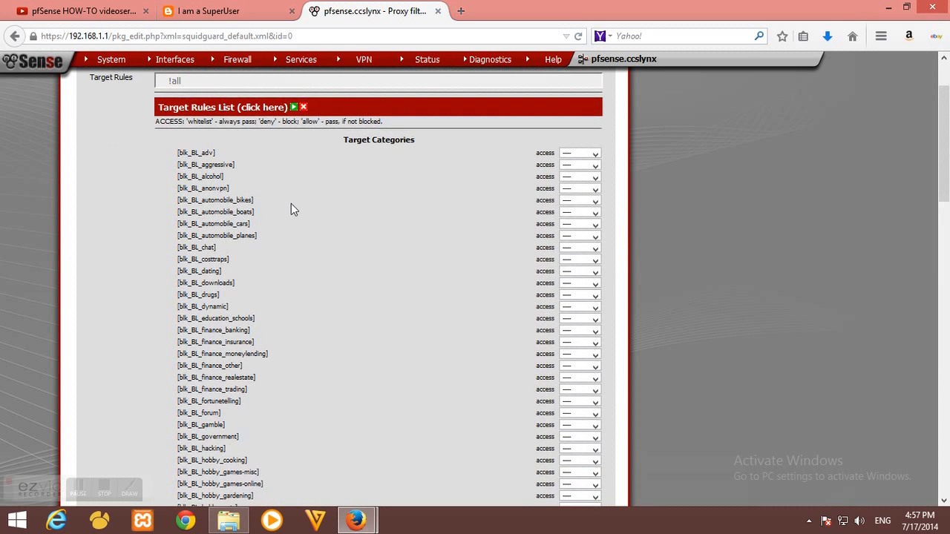
pyautogui.scroll(2, 341, 167)
pyautogui.moveTo(345, 141); pyautogui.dragTo(418, 142)
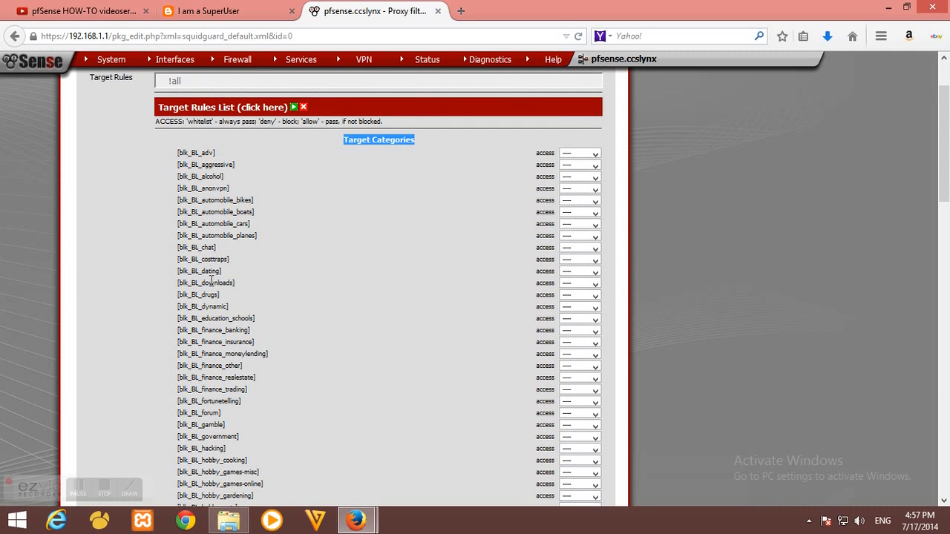
pyautogui.scroll(-3, 299, 186)
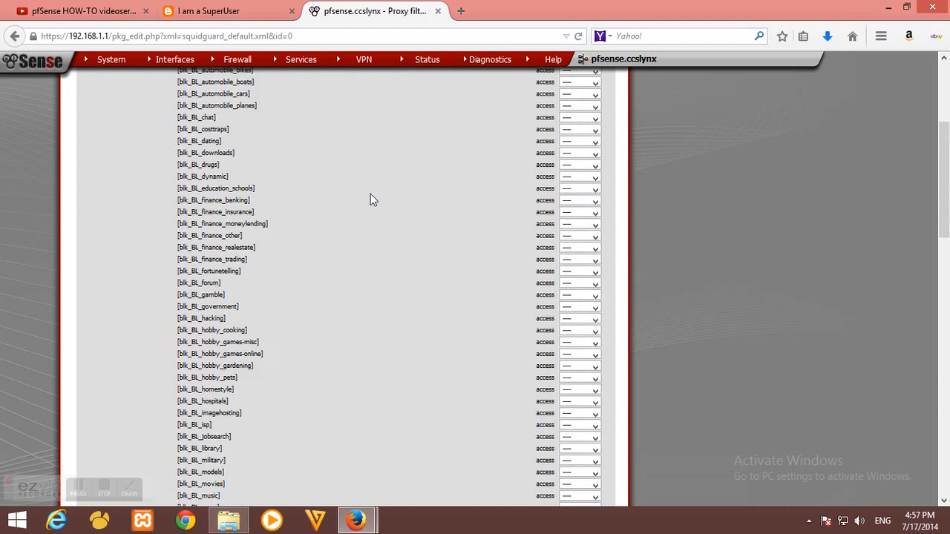
pyautogui.scroll(-6, 363, 195)
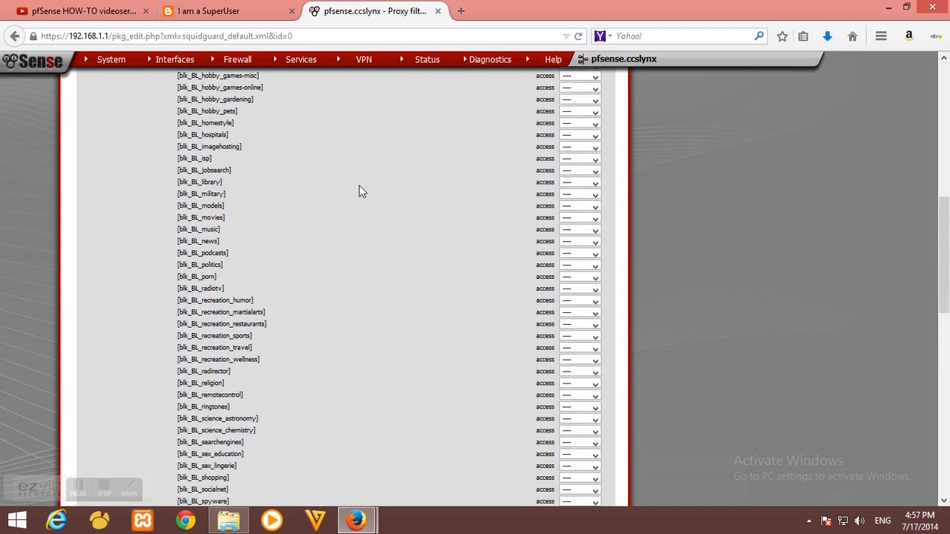
pyautogui.scroll(-5, 360, 191)
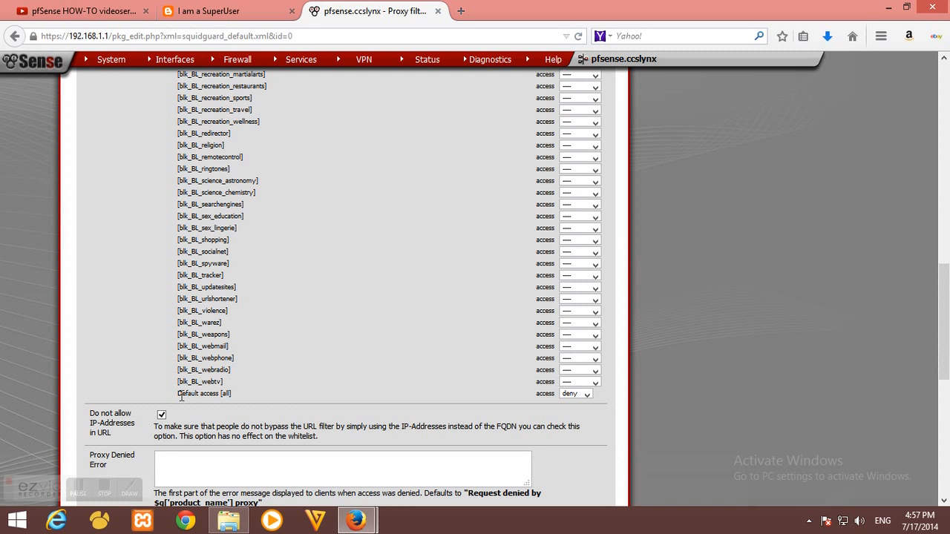
# Set Default access [all] to allow
pyautogui.moveTo(180, 395); pyautogui.dragTo(241, 395)
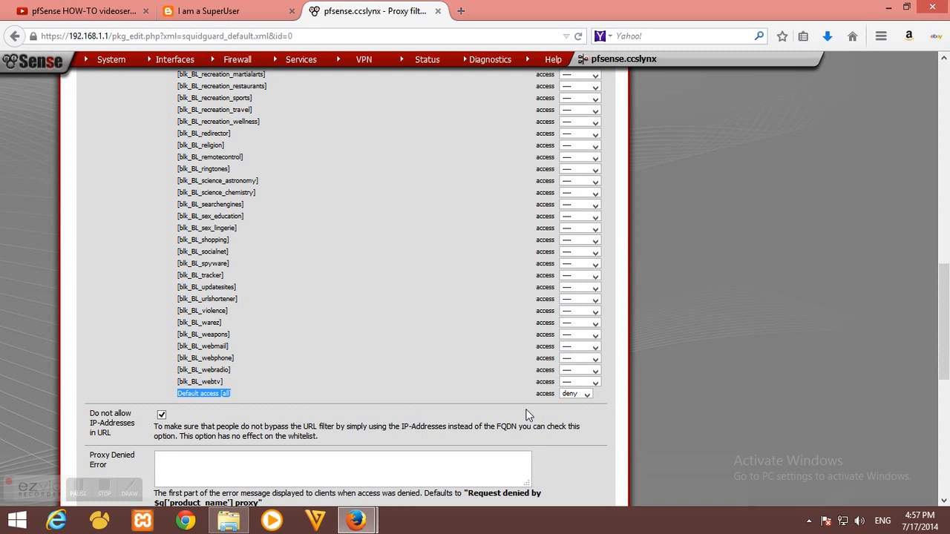
pyautogui.click(587, 397)
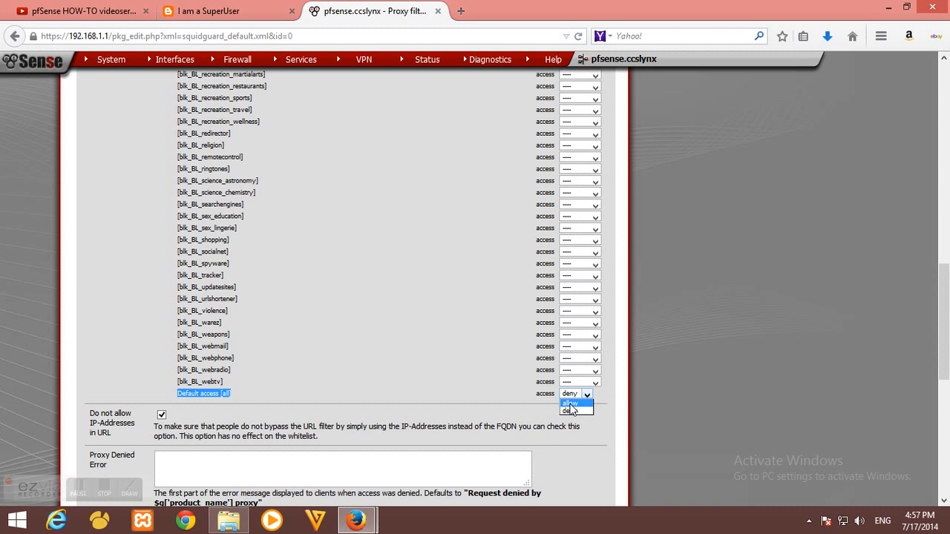
pyautogui.click(570, 405)
pyautogui.click(454, 380)
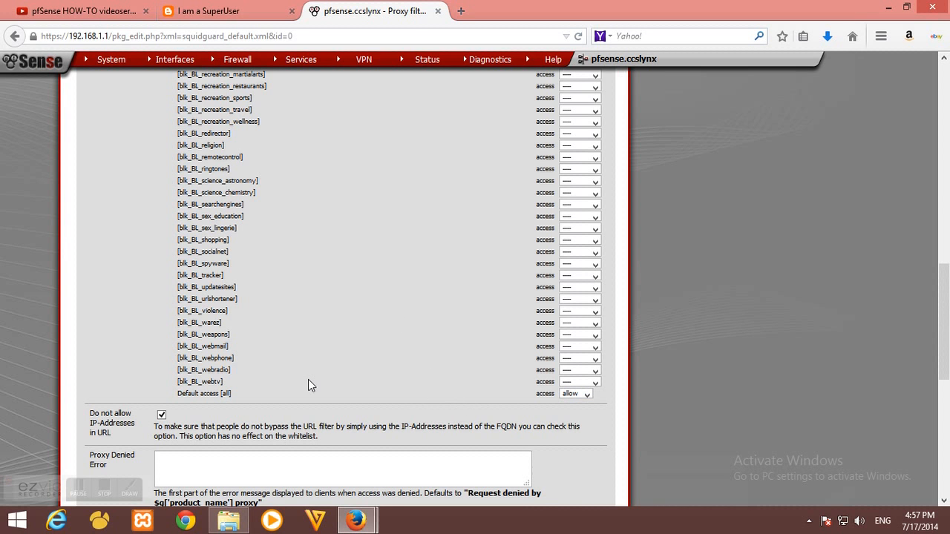
pyautogui.scroll(2, 316, 380)
pyautogui.scroll(2, 191, 404)
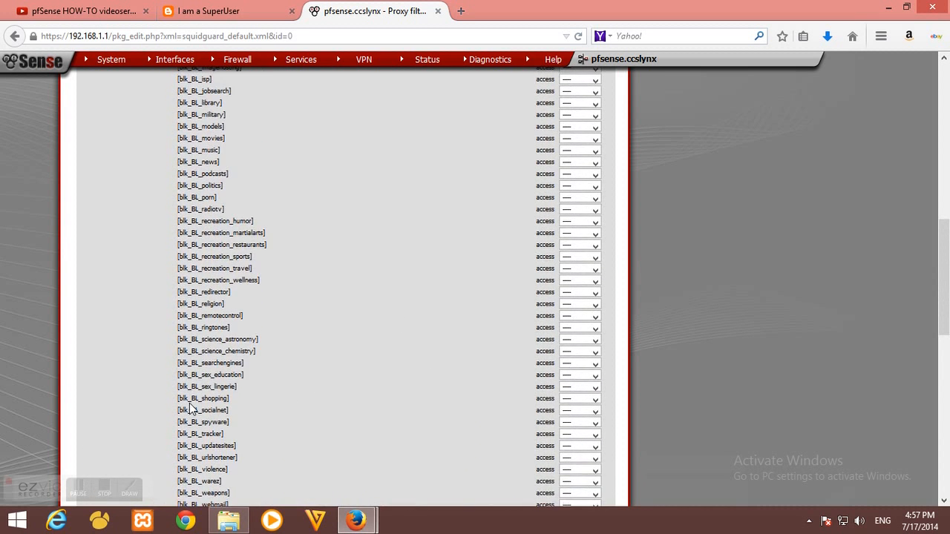
pyautogui.scroll(2, 190, 332)
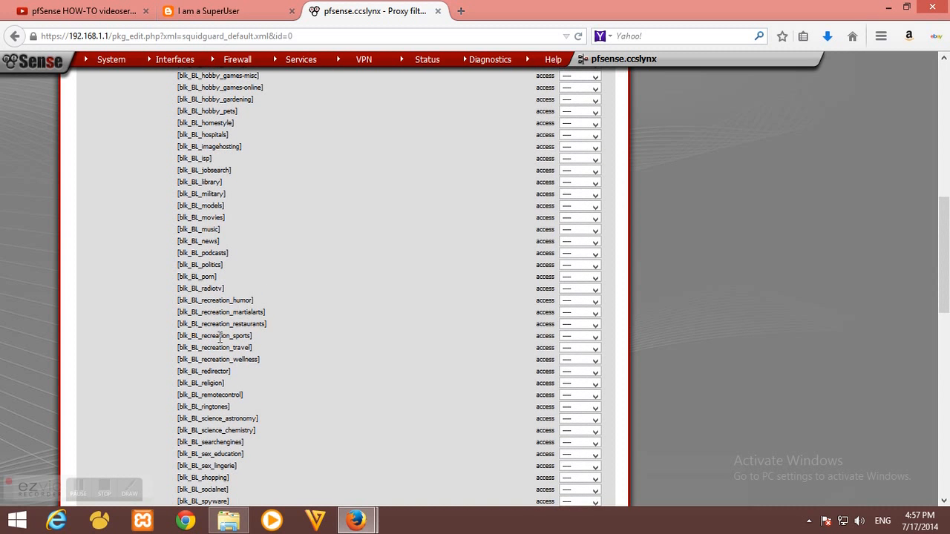
pyautogui.scroll(-3, 254, 298)
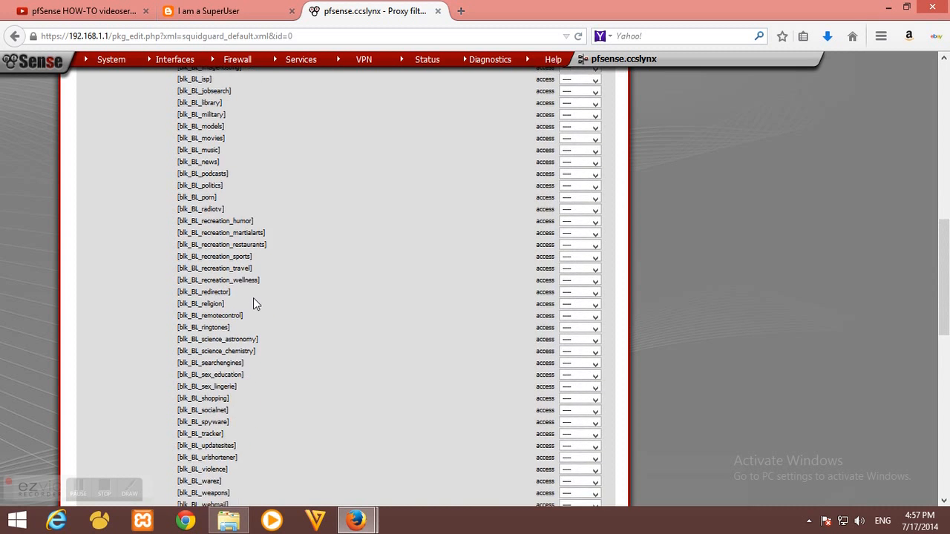
pyautogui.scroll(3, 254, 298)
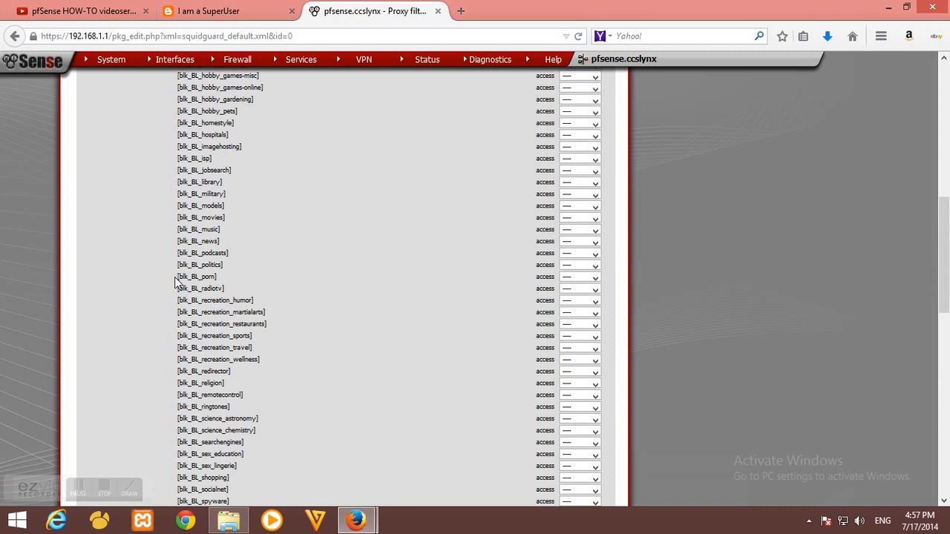
# Set the [blk_BL_porn] category access to deny
pyautogui.moveTo(175, 277); pyautogui.dragTo(584, 282)
pyautogui.click(595, 278)
pyautogui.click(489, 276)
pyautogui.moveTo(222, 276); pyautogui.dragTo(170, 278)
pyautogui.click(593, 279)
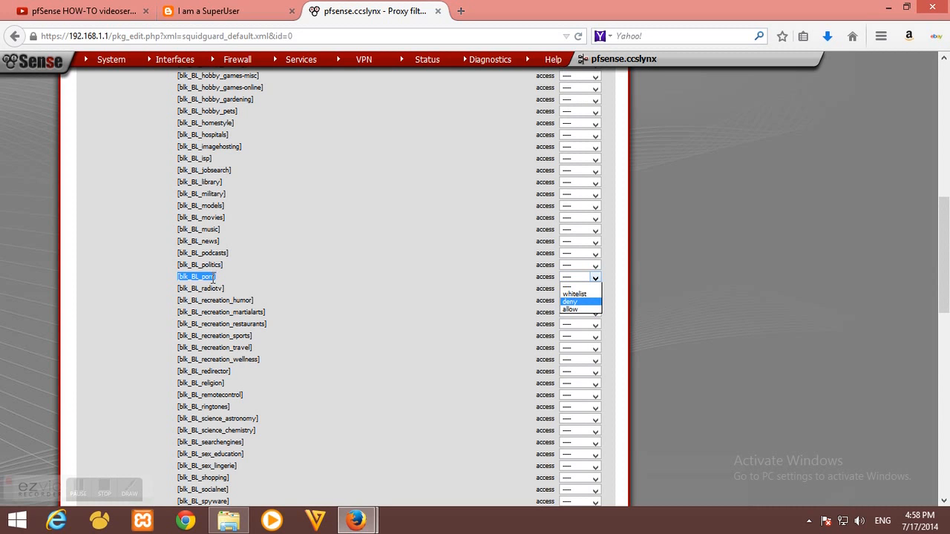
pyautogui.click(575, 302)
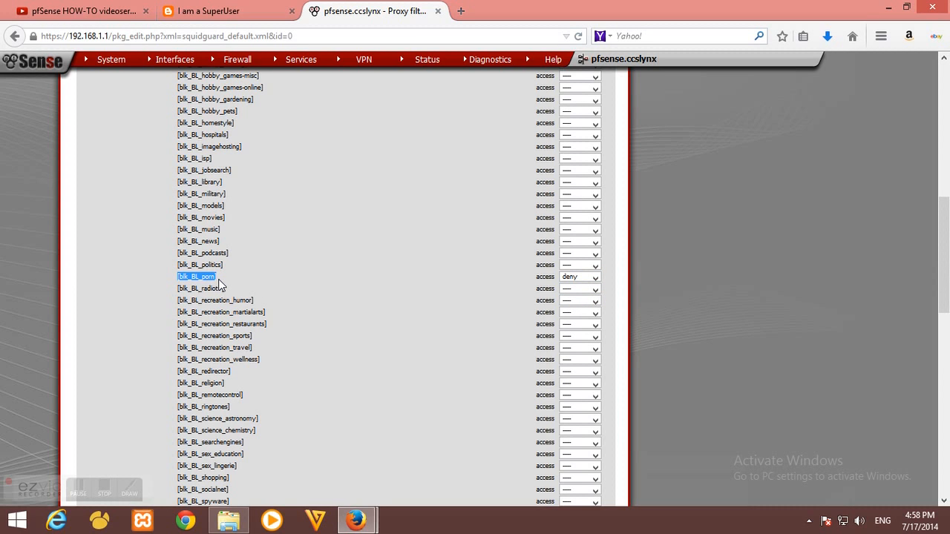
pyautogui.click(218, 279)
pyautogui.moveTo(219, 276); pyautogui.dragTo(177, 279)
pyautogui.click(212, 272)
# Untick 'Do not allow IP-Addresses in URL', keep ACL logging on, and save the Common ACL
pyautogui.scroll(-2, 333, 275)
pyautogui.scroll(-4, 166, 265)
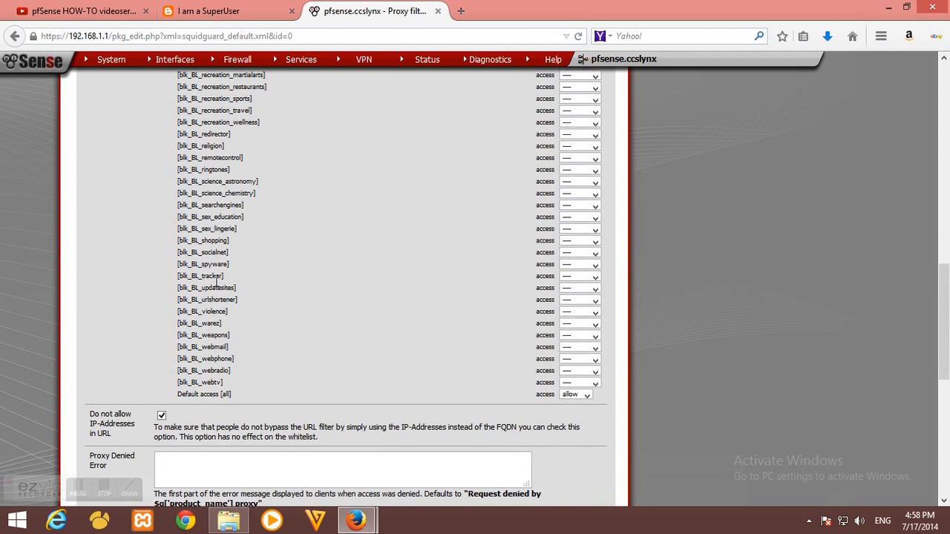
pyautogui.scroll(-4, 246, 270)
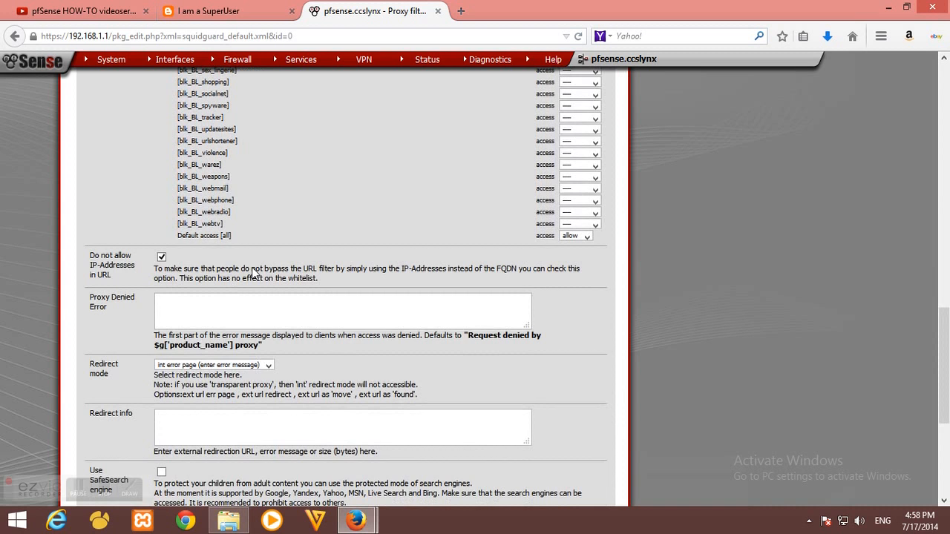
pyautogui.click(161, 256)
pyautogui.moveTo(88, 256); pyautogui.dragTo(127, 276)
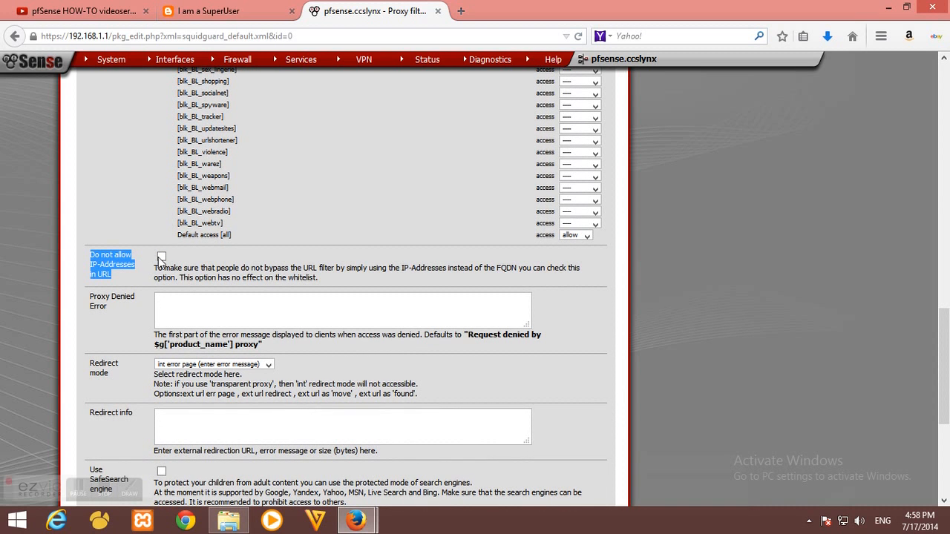
pyautogui.scroll(-4, 188, 258)
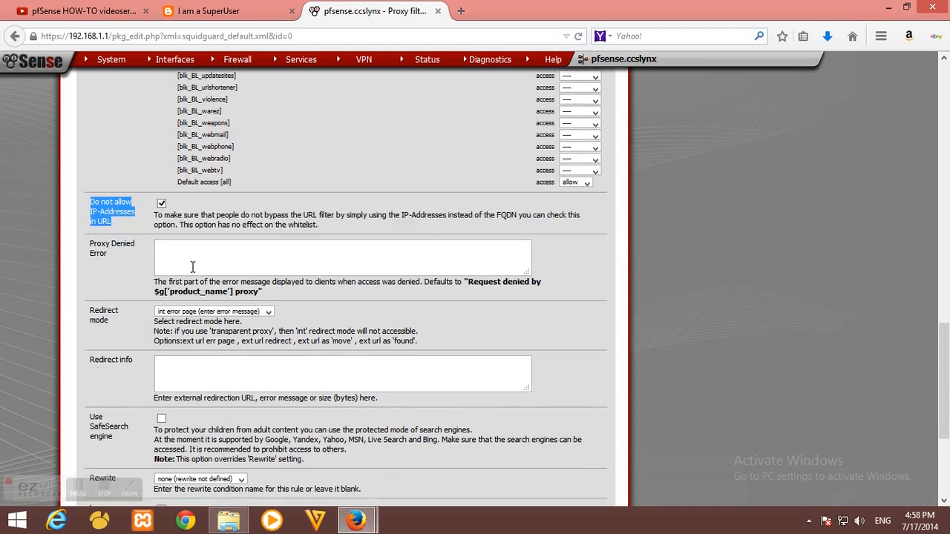
pyautogui.scroll(-2, 169, 282)
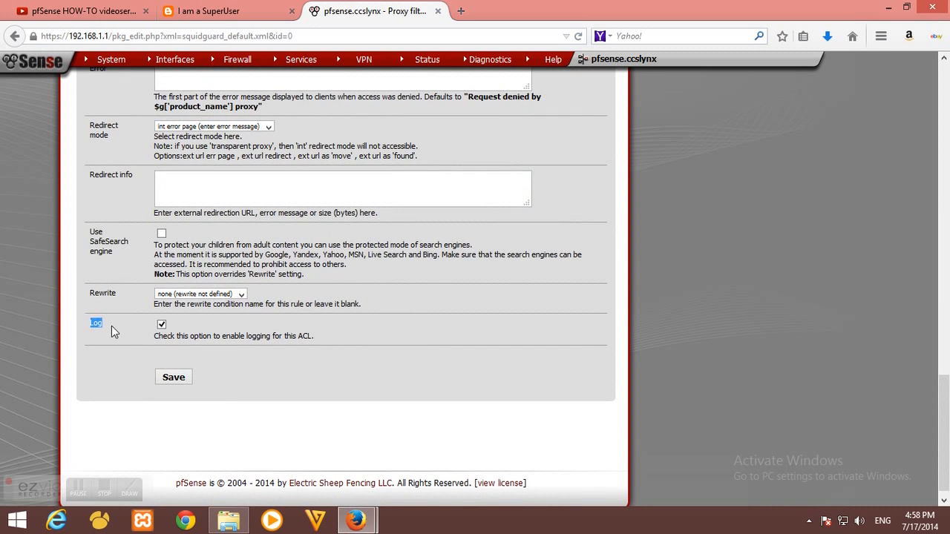
pyautogui.click(145, 325)
pyautogui.click(164, 325)
pyautogui.click(163, 325)
pyautogui.click(174, 377)
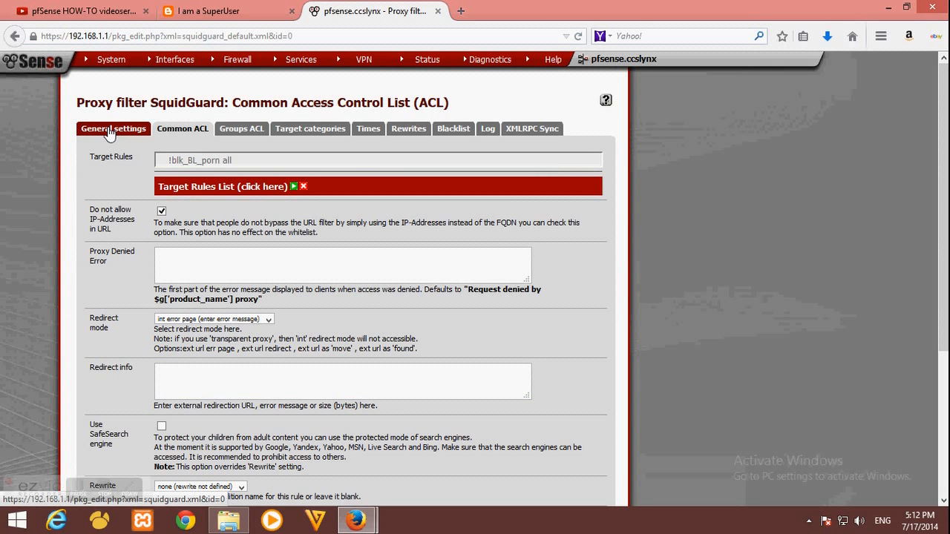
pyautogui.click(111, 130)
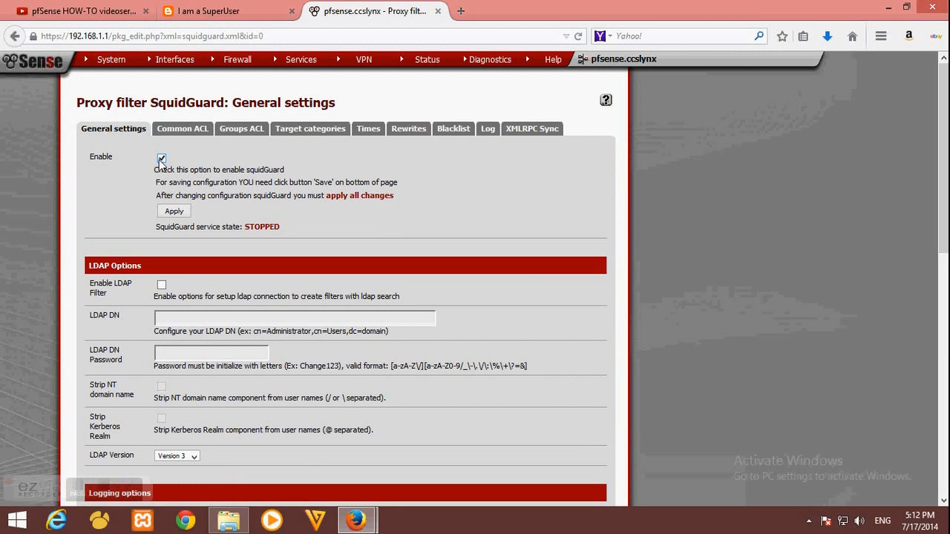
# With Enable ticked, apply the SquidGuard general settings so STOPPED becomes STARTED
pyautogui.moveTo(87, 158); pyautogui.dragTo(116, 160)
pyautogui.click(127, 161)
pyautogui.moveTo(242, 226); pyautogui.dragTo(283, 226)
pyautogui.click(199, 211)
pyautogui.click(176, 213)
pyautogui.moveTo(246, 225); pyautogui.dragTo(286, 234)
pyautogui.click(251, 210)
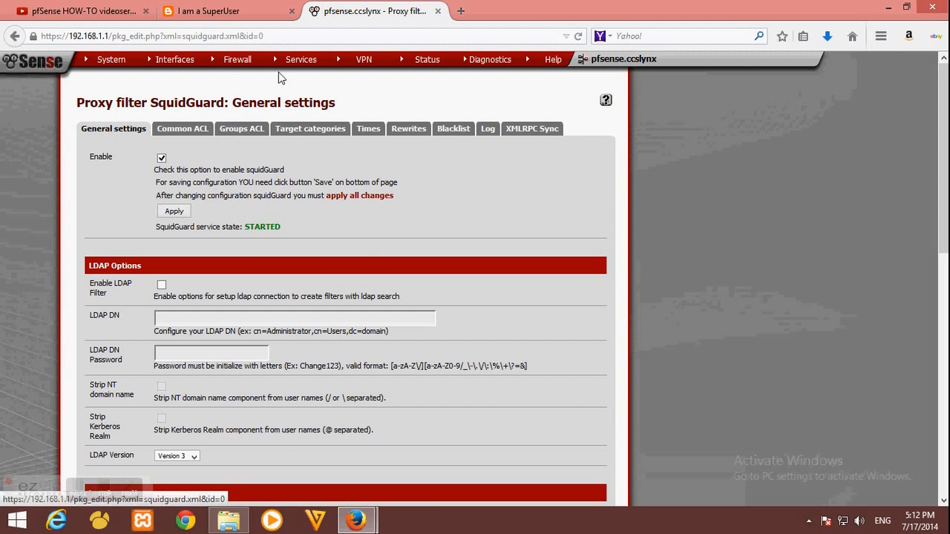
# Tick 'Allow users on interface' in Services > Proxy server General settings and save
pyautogui.moveTo(301, 59)
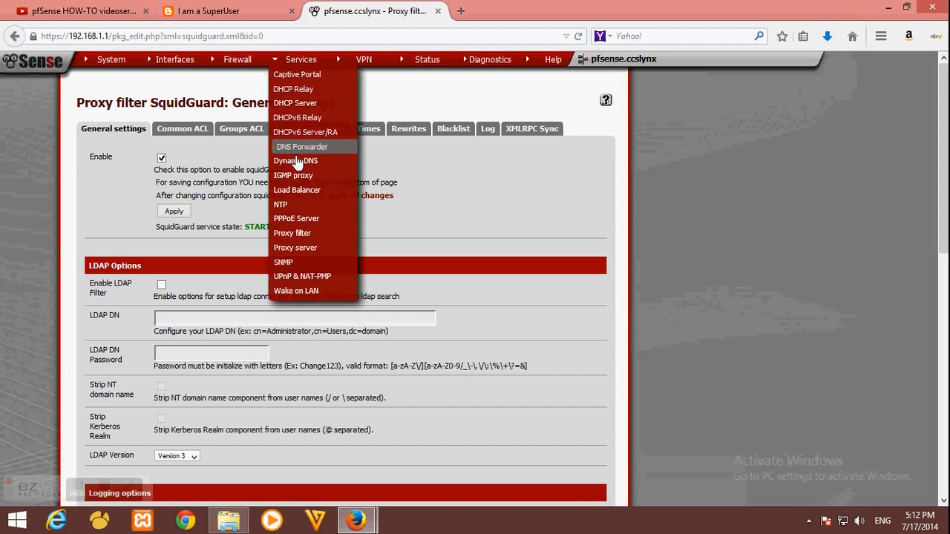
pyautogui.click(297, 247)
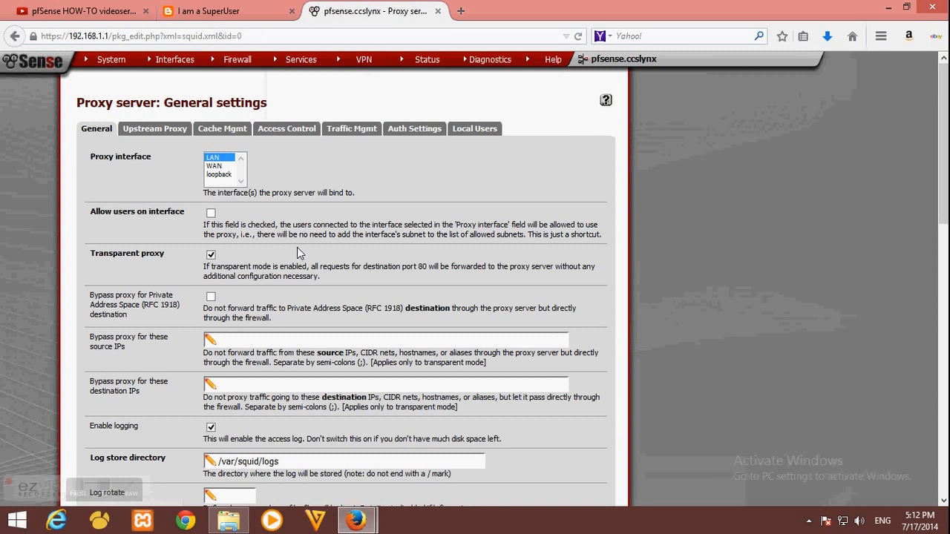
pyautogui.moveTo(91, 215); pyautogui.dragTo(182, 213)
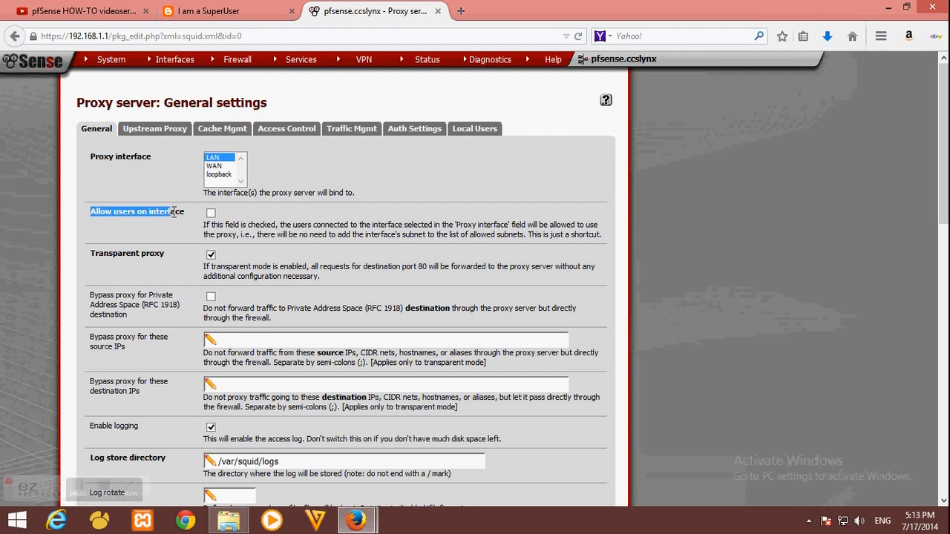
pyautogui.click(183, 212)
pyautogui.click(211, 215)
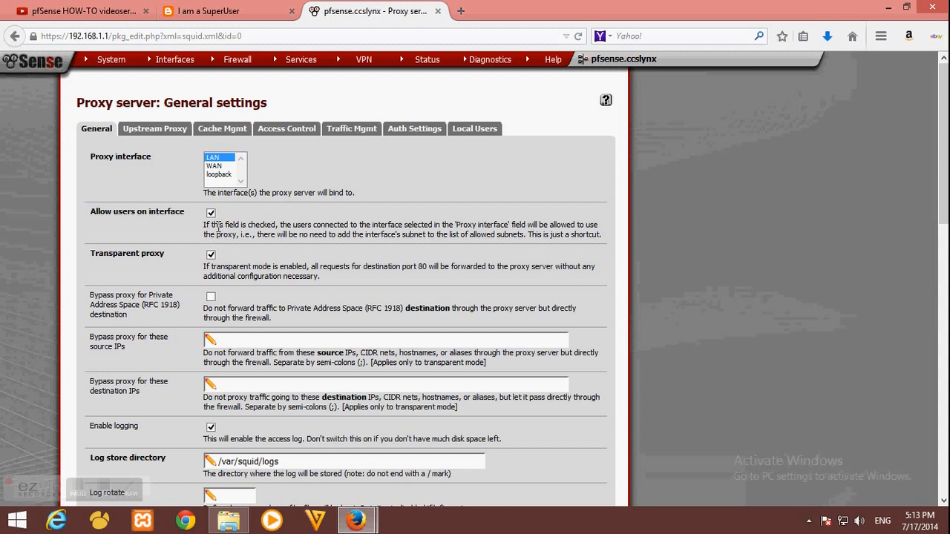
pyautogui.scroll(-20, 217, 228)
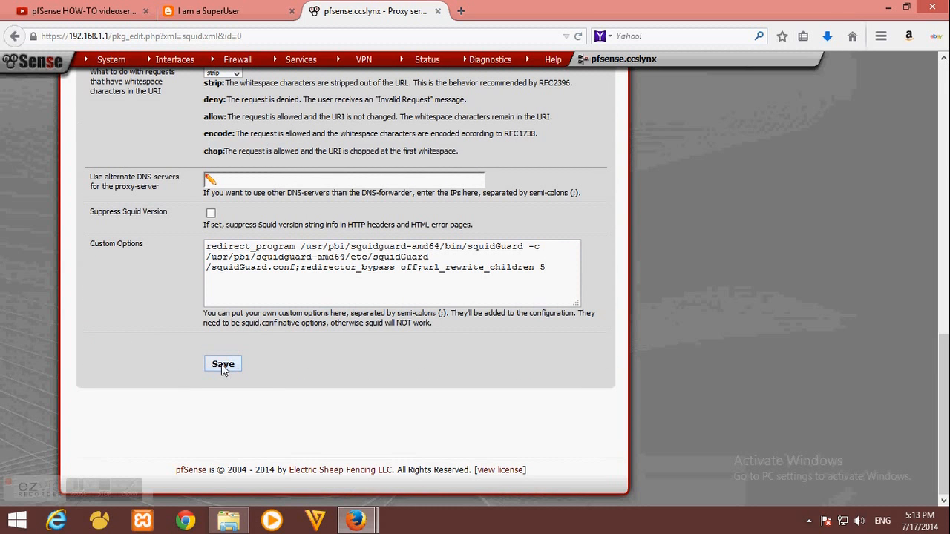
pyautogui.click(223, 365)
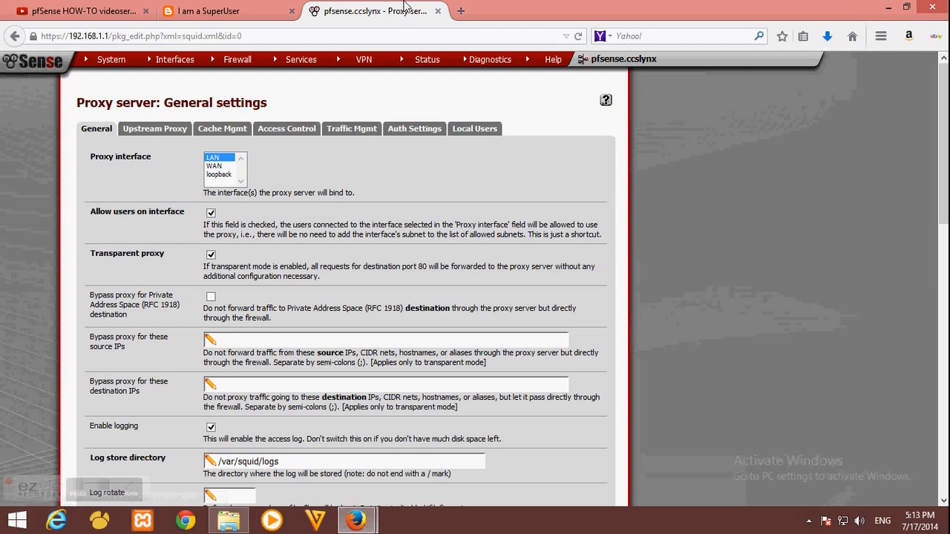
pyautogui.moveTo(427, 60)
# In a new tab, search google.com for 'youporn' and open the YouPorn result
pyautogui.click(460, 11)
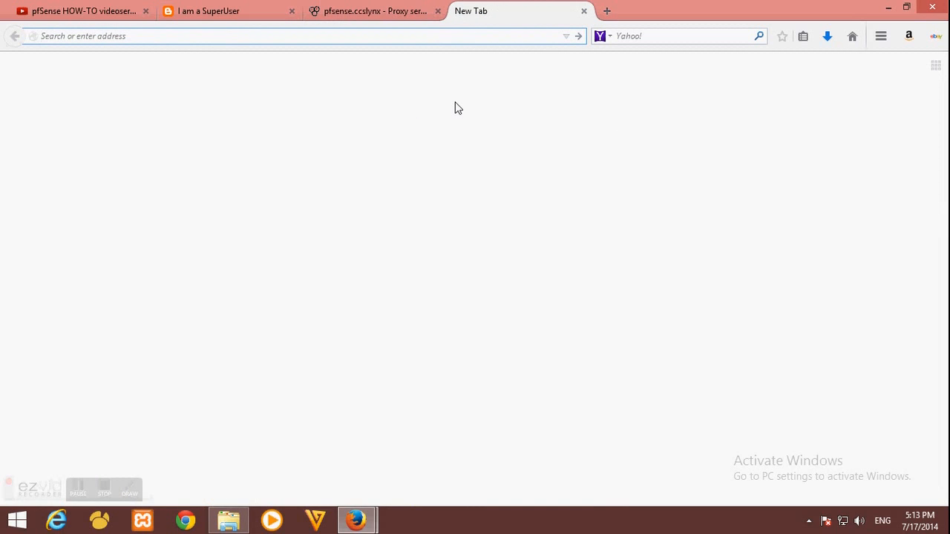
pyautogui.write('google.com')
pyautogui.press('Return')
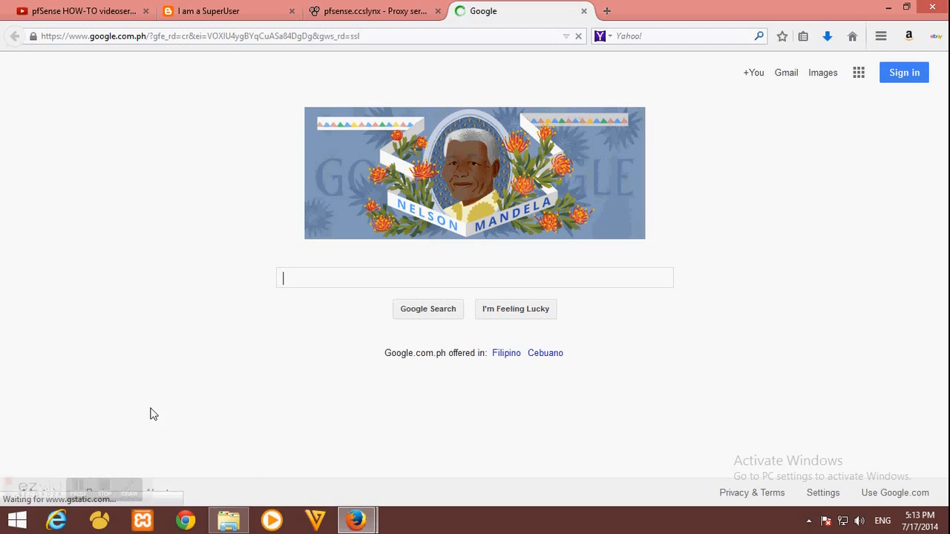
pyautogui.click(318, 280)
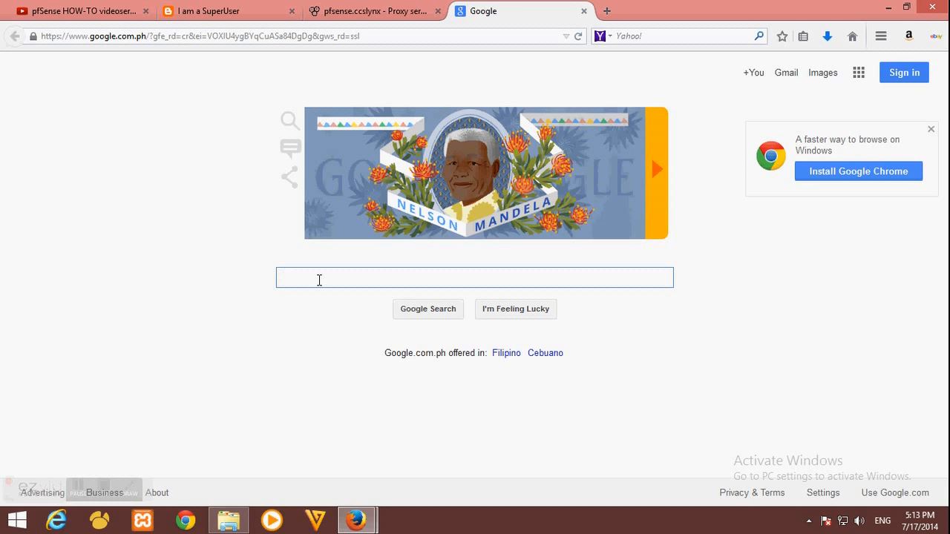
pyautogui.write('you')
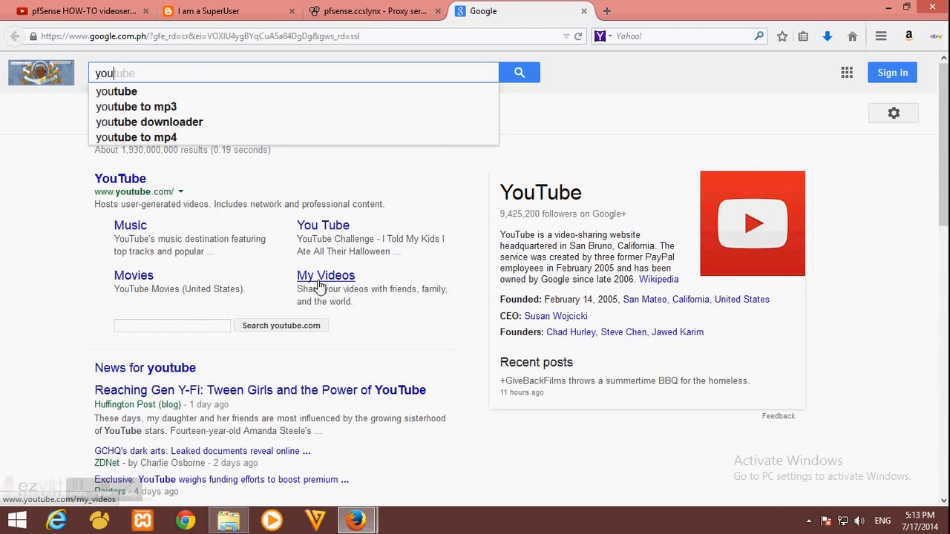
pyautogui.write('porn')
pyautogui.press('Return')
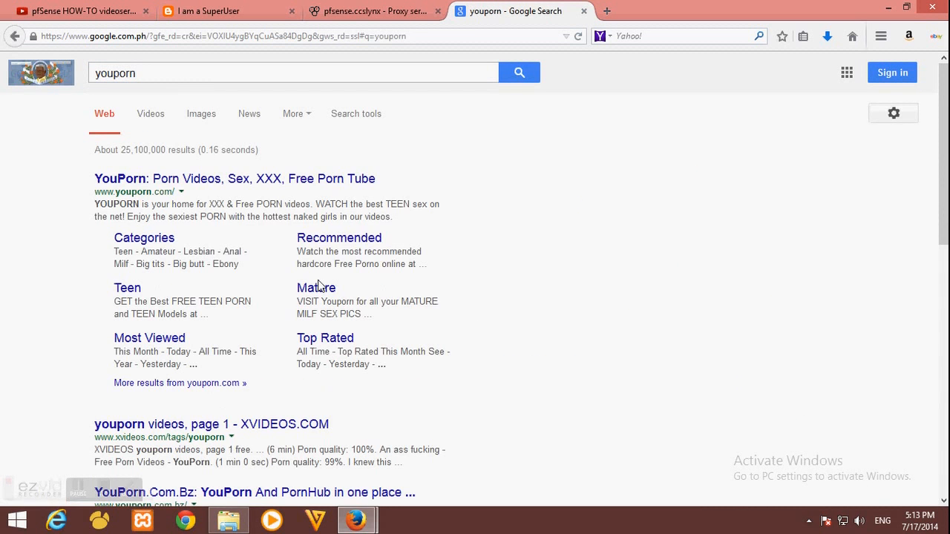
pyautogui.click(370, 179)
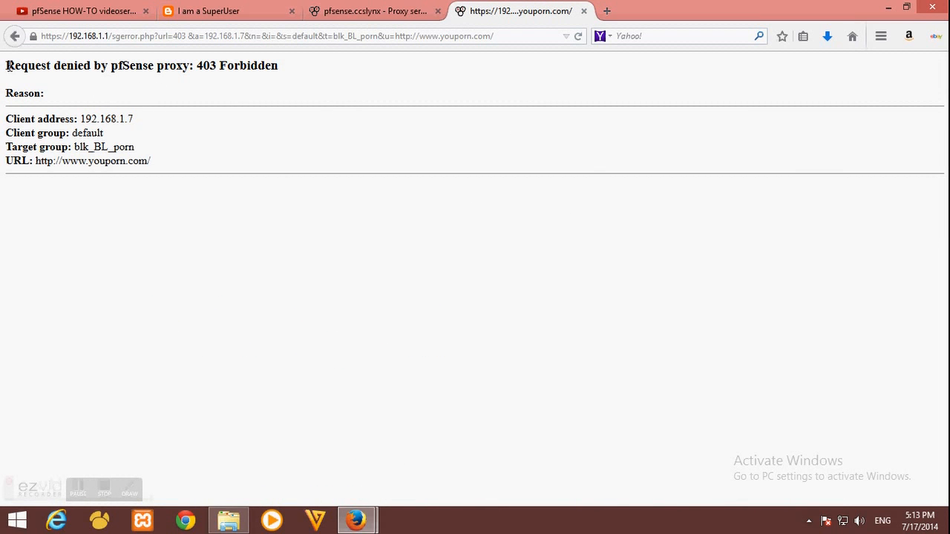
# Review the 403 page: denial heading, client 192.168.1.7, target group blk_BL_porn, blocked youporn URL
pyautogui.moveTo(7, 66); pyautogui.dragTo(155, 68)
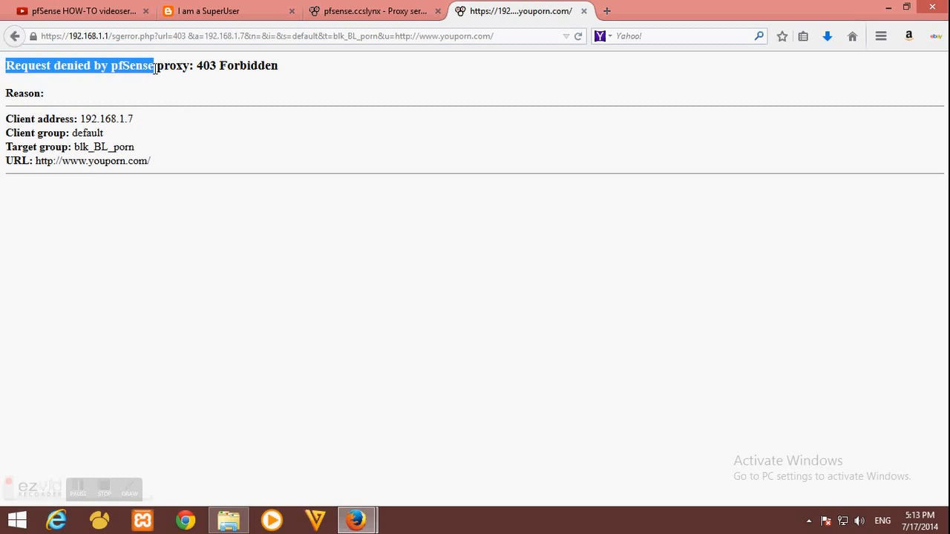
pyautogui.click(170, 127)
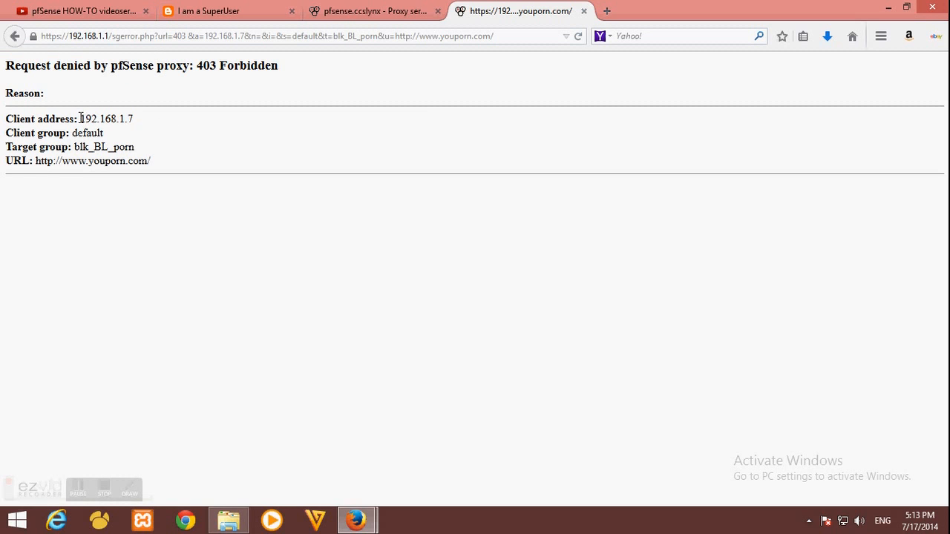
pyautogui.moveTo(81, 119); pyautogui.dragTo(145, 120)
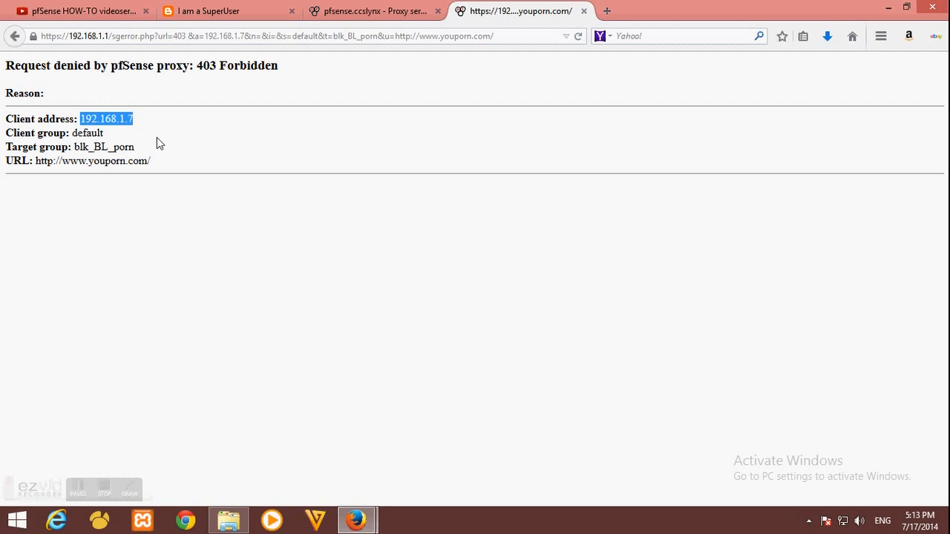
pyautogui.click(157, 138)
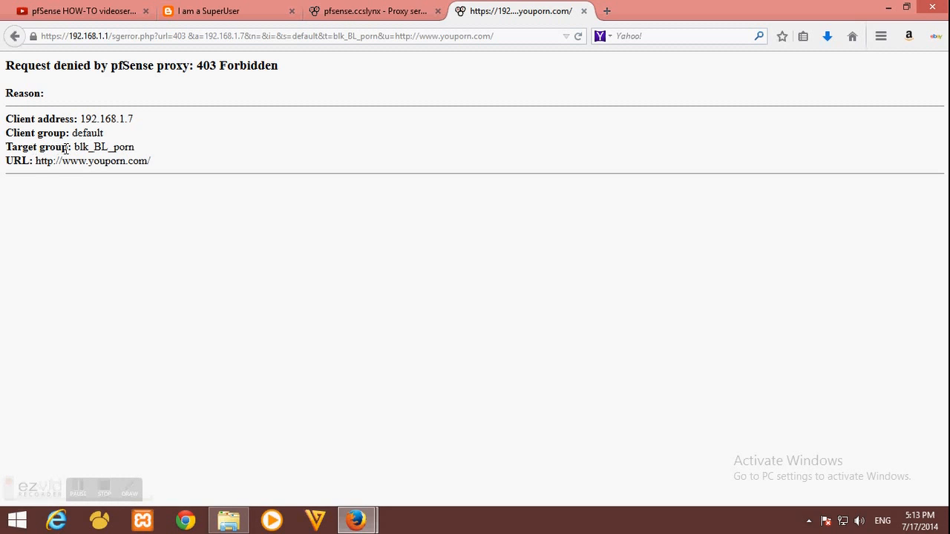
pyautogui.moveTo(73, 147); pyautogui.dragTo(141, 157)
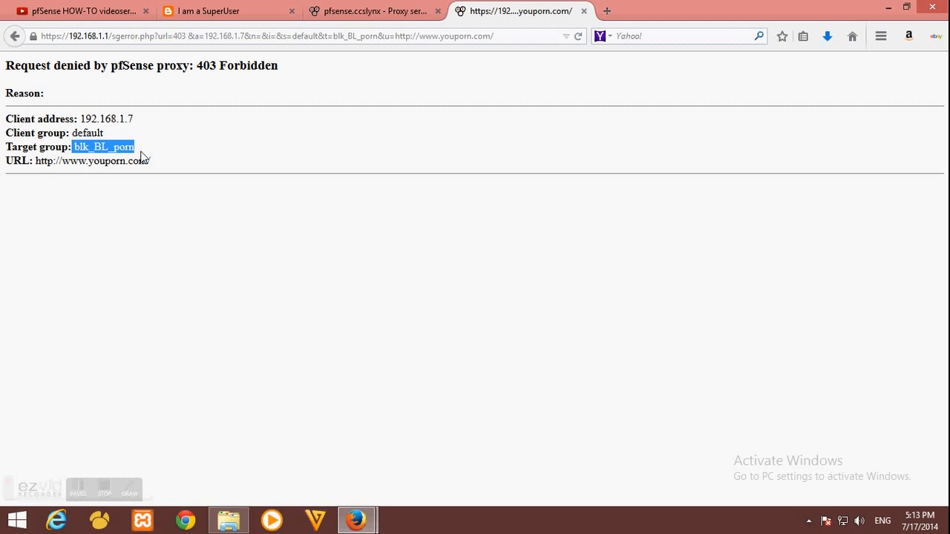
pyautogui.click(141, 156)
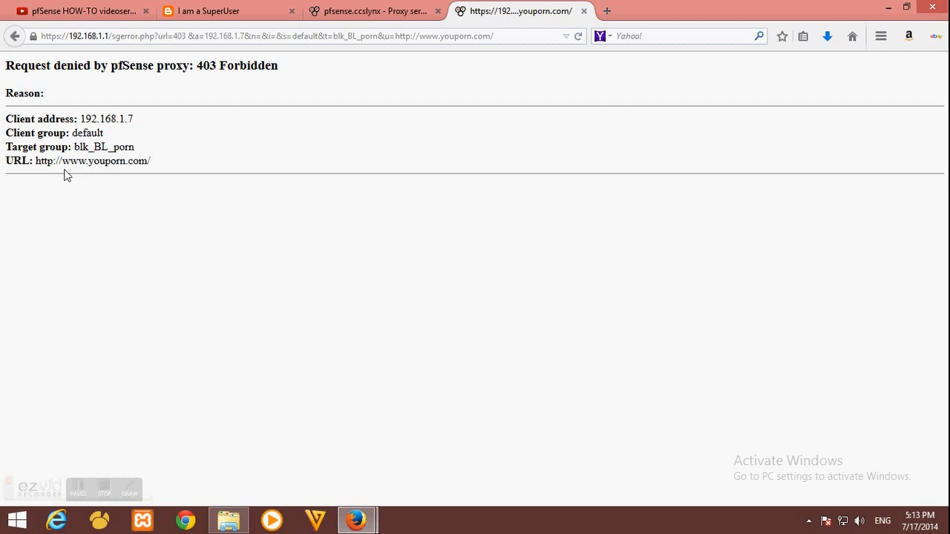
pyautogui.moveTo(35, 161); pyautogui.dragTo(213, 160)
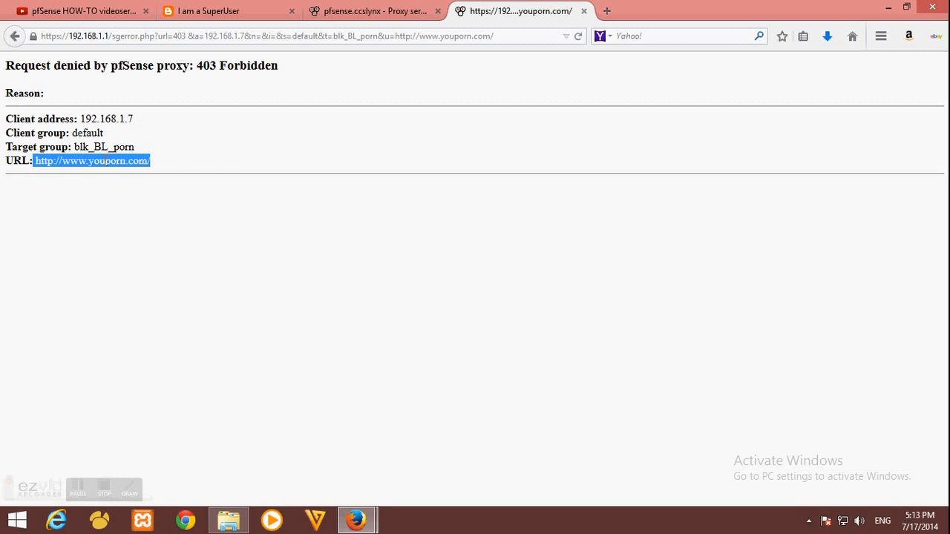
pyautogui.click(111, 160)
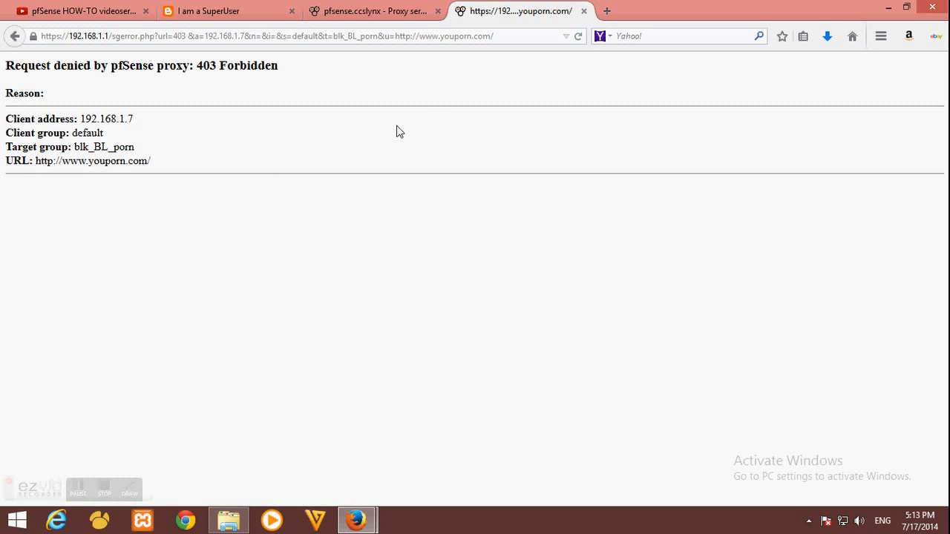
# Search Google for 'redtube' and open the first result, which the pfSense proxy denies with 403
pyautogui.click(14, 36)
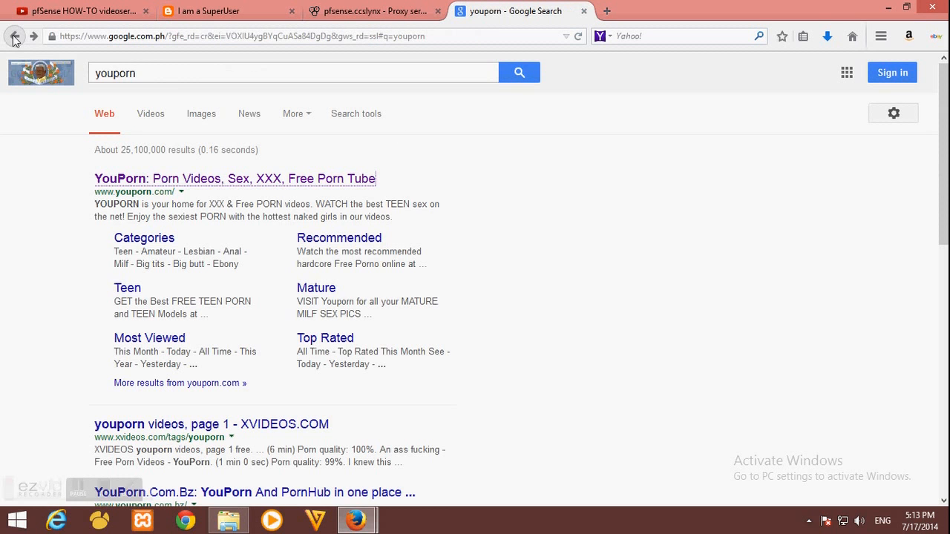
pyautogui.write('redtube')
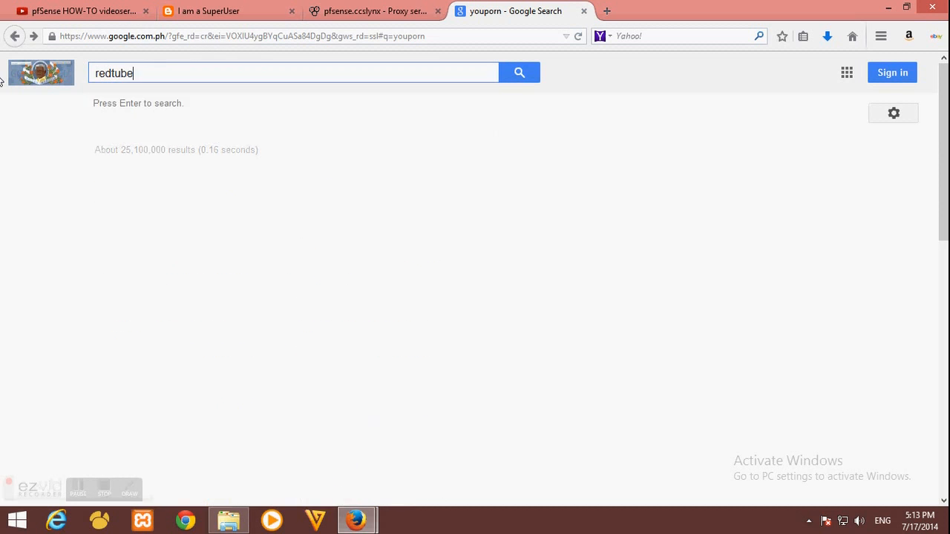
pyautogui.press('Return')
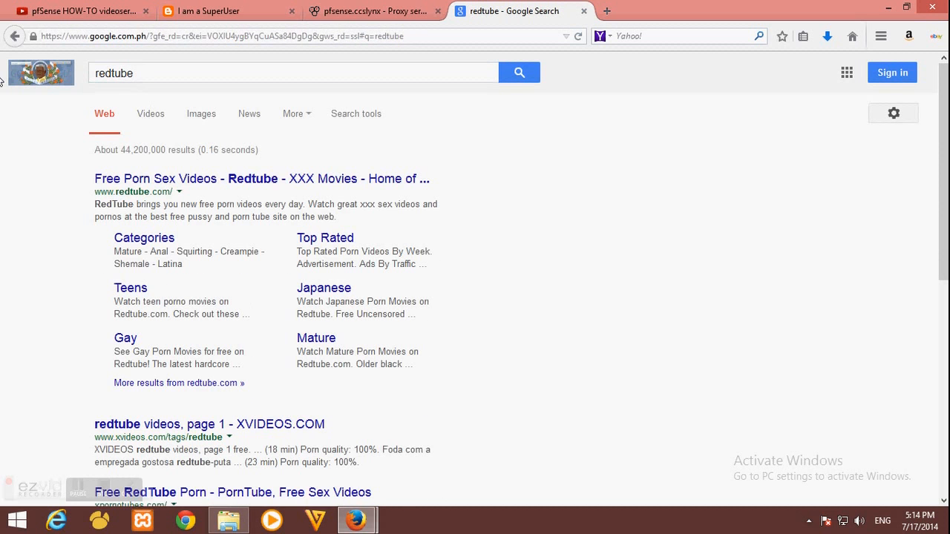
pyautogui.click(338, 180)
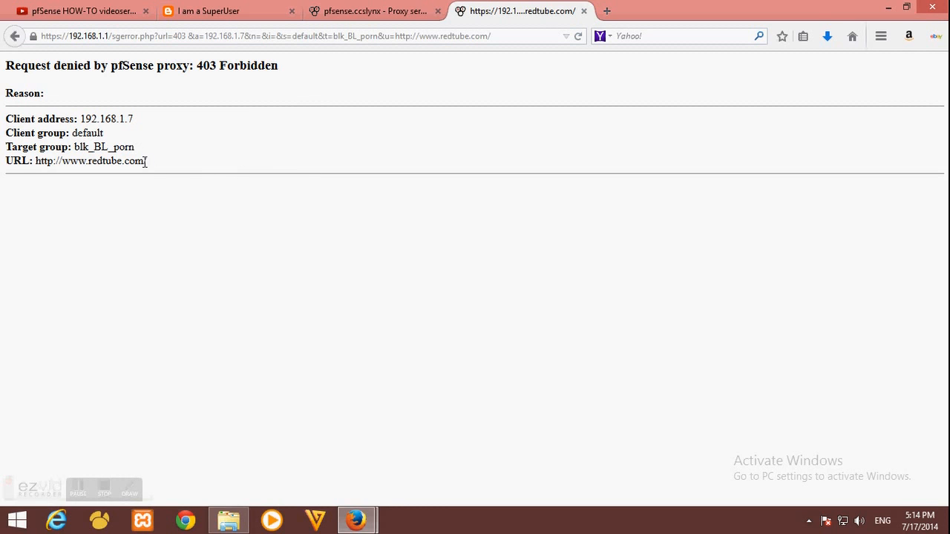
pyautogui.moveTo(148, 161); pyautogui.dragTo(47, 169)
pyautogui.click(178, 176)
# Open a blank new tab and close the blocked redtube tab
pyautogui.click(605, 14)
pyautogui.click(577, 15)
pyautogui.click(583, 11)
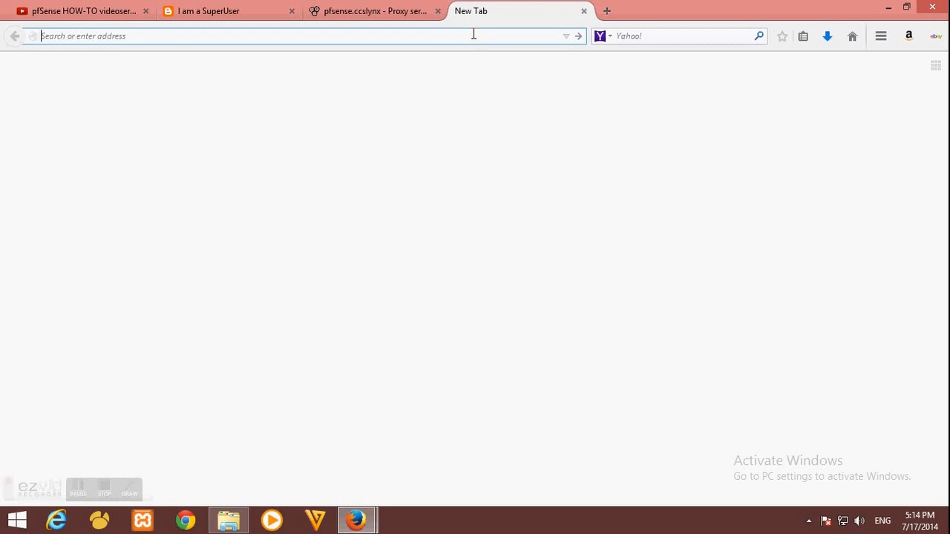
# Load the Google homepage and search for 'VLC'
pyautogui.write('google')
pyautogui.press('Return')
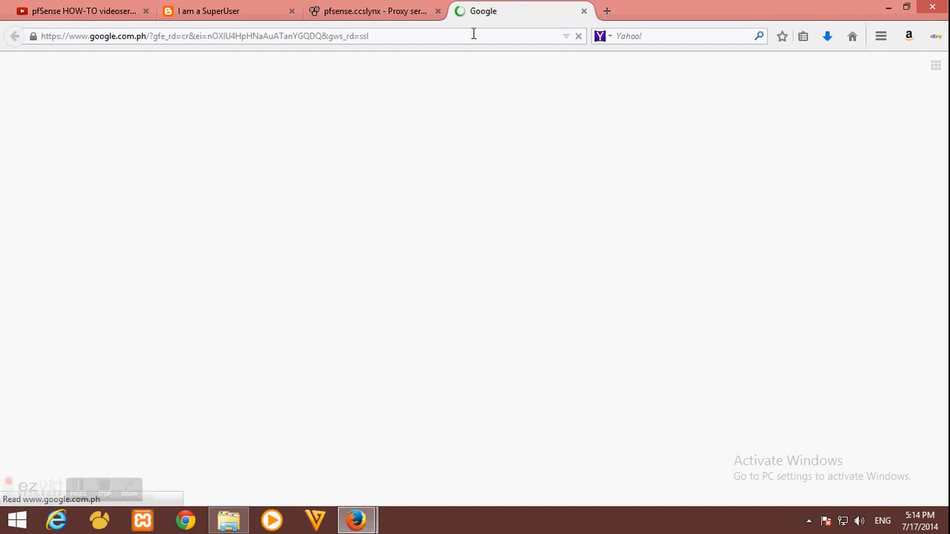
pyautogui.write('VLC')
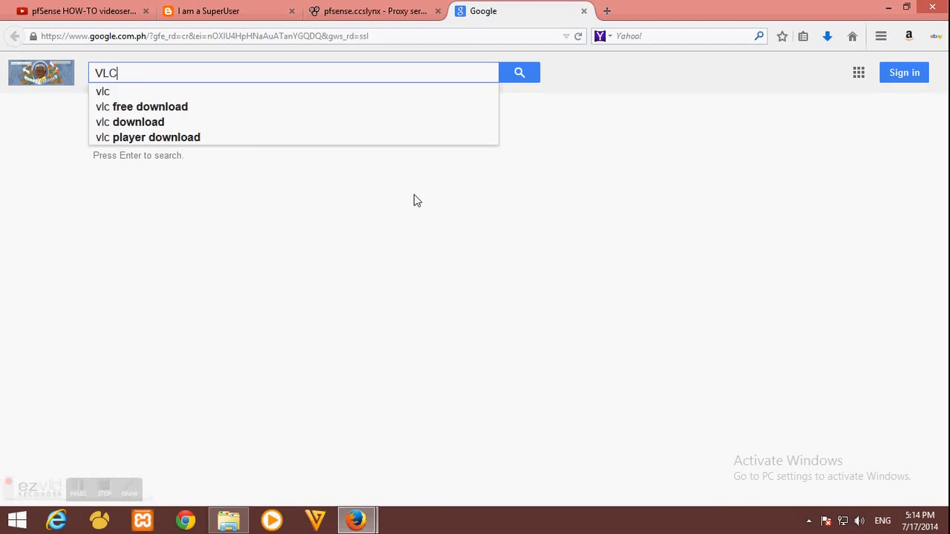
pyautogui.press('Return')
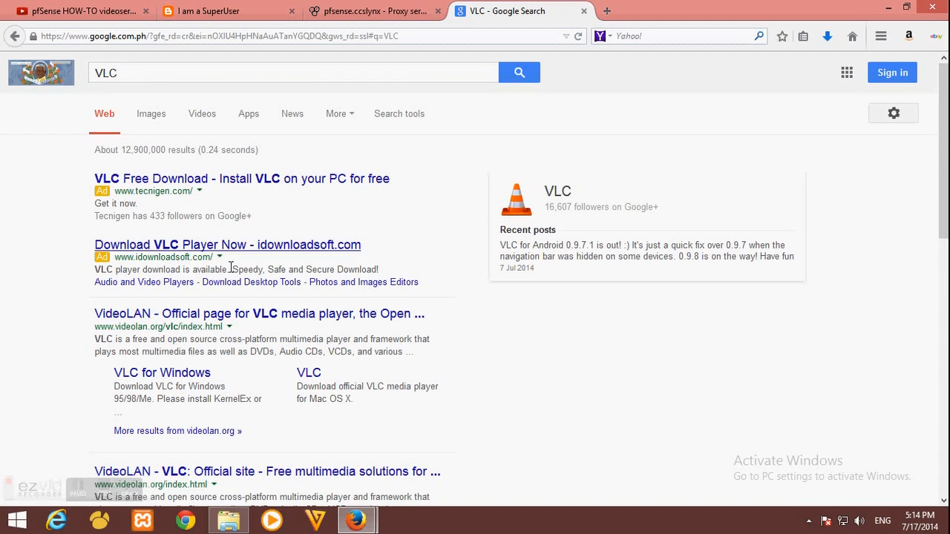
# Reach the vlc-2.1.3-win32.exe download page from the official VideoLAN page, then return to pfSense
pyautogui.click(148, 316)
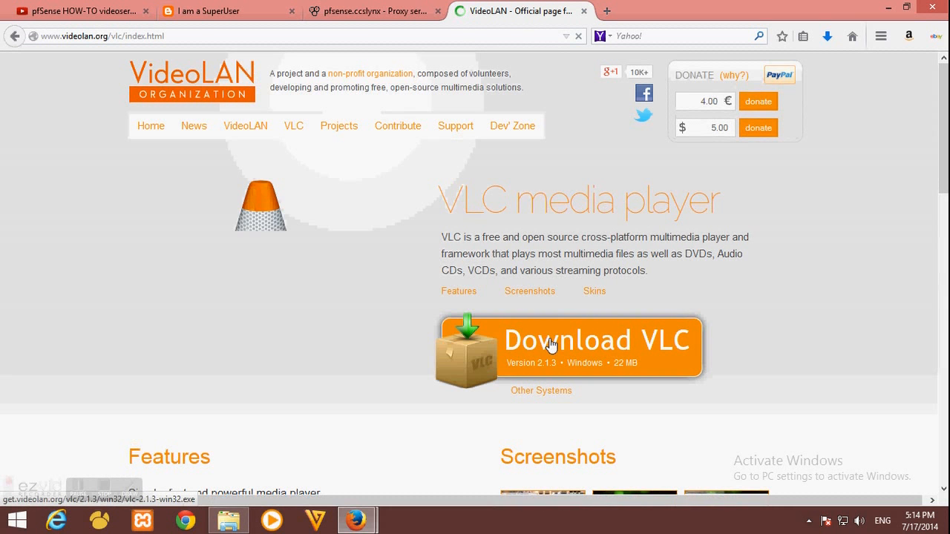
pyautogui.click(549, 344)
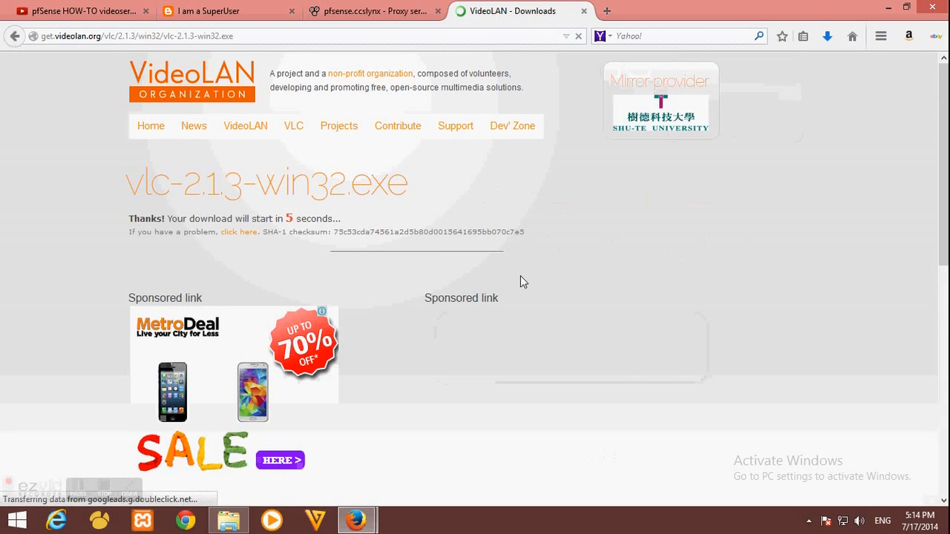
pyautogui.click(13, 36)
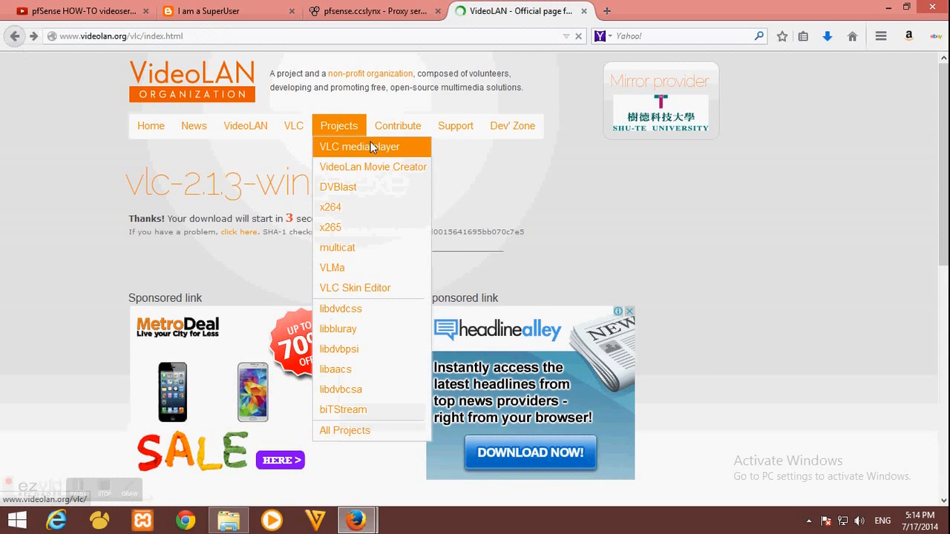
pyautogui.click(382, 11)
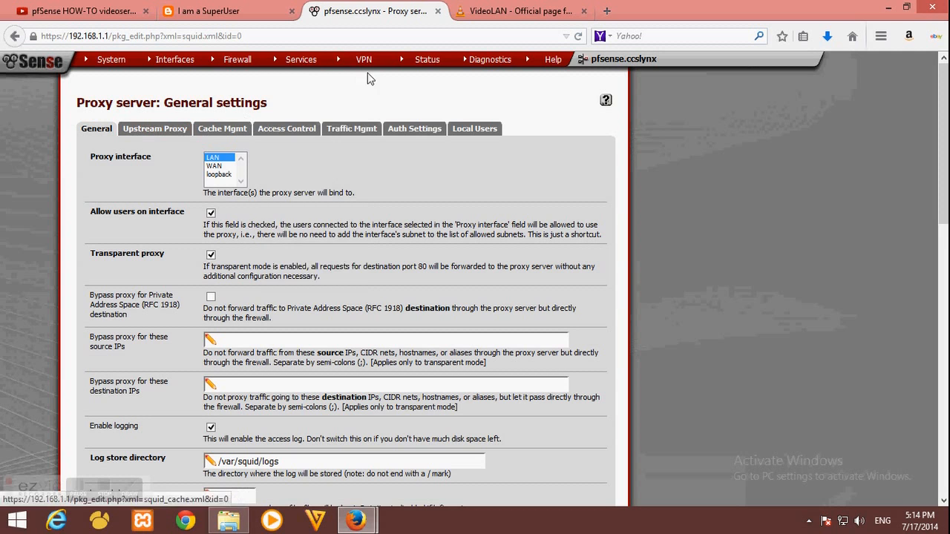
# Open the Proxy filter's Common ACL and expand its Target Rules List
pyautogui.moveTo(308, 101)
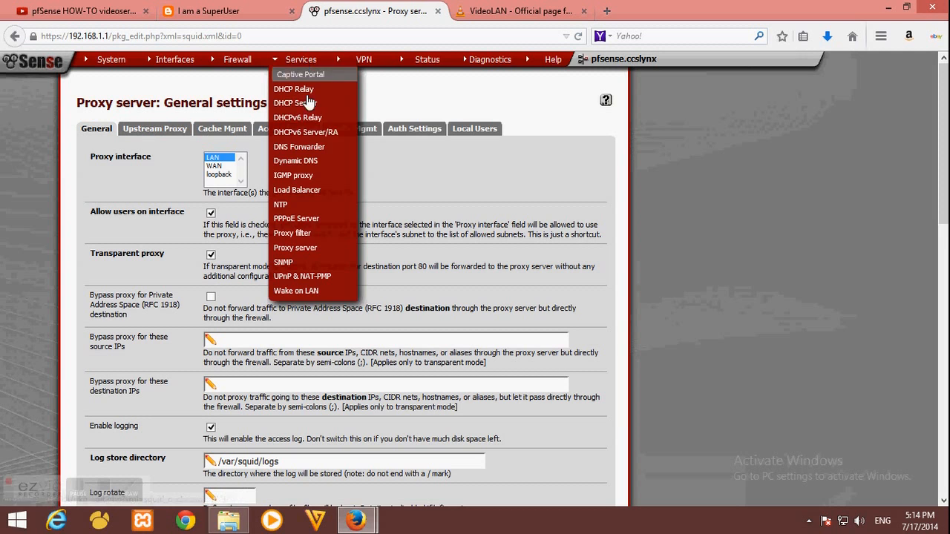
pyautogui.click(305, 234)
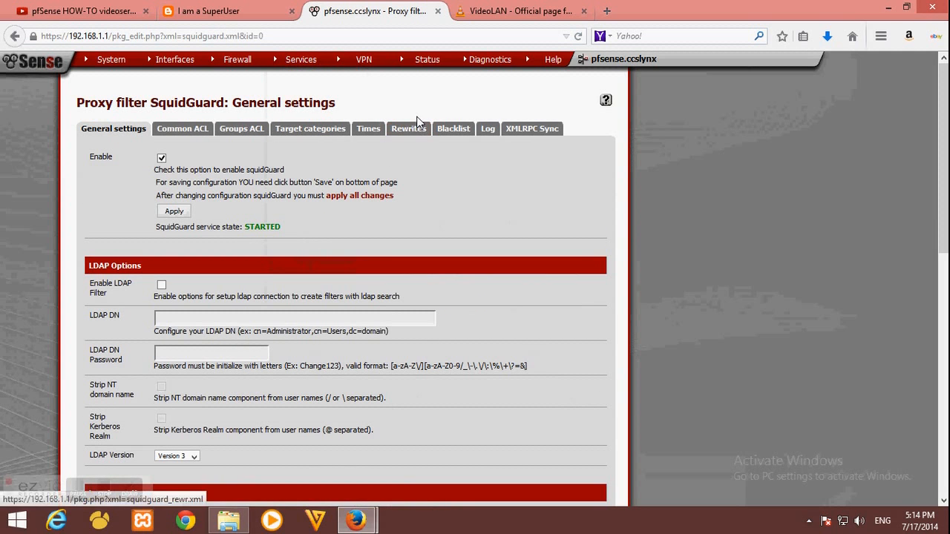
pyautogui.click(181, 136)
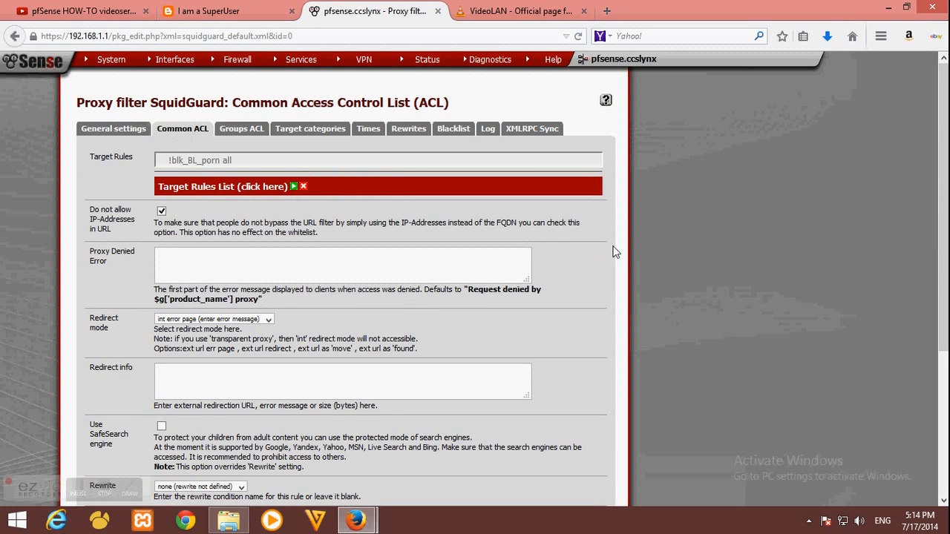
pyautogui.click(294, 187)
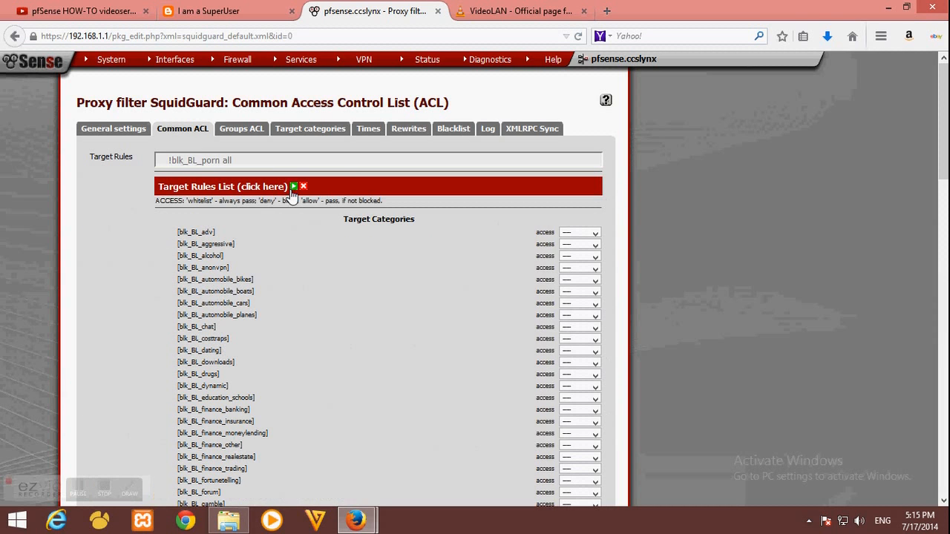
pyautogui.scroll(-4, 335, 259)
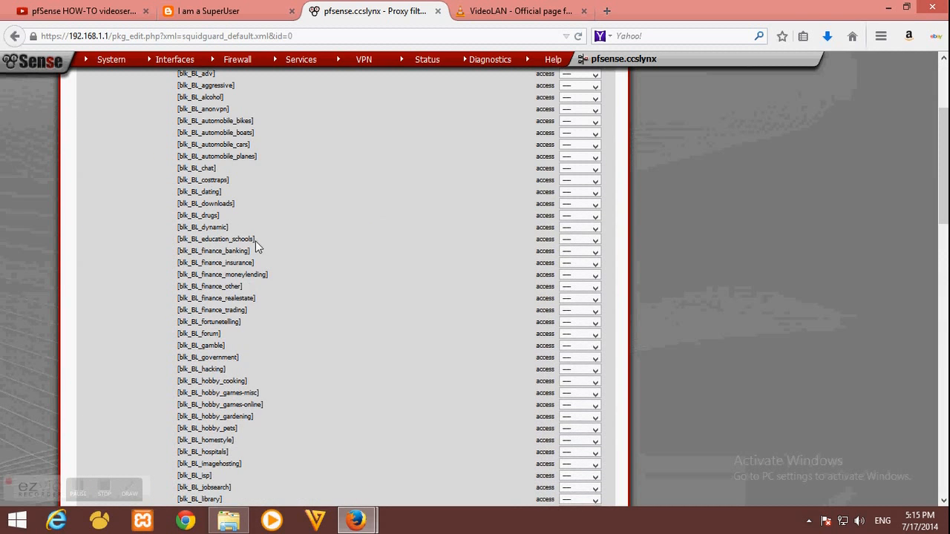
# Set blk_BL_downloads access to deny and save the common access rules
pyautogui.moveTo(179, 204); pyautogui.dragTo(217, 203)
pyautogui.moveTo(178, 204); pyautogui.dragTo(572, 205)
pyautogui.click(574, 203)
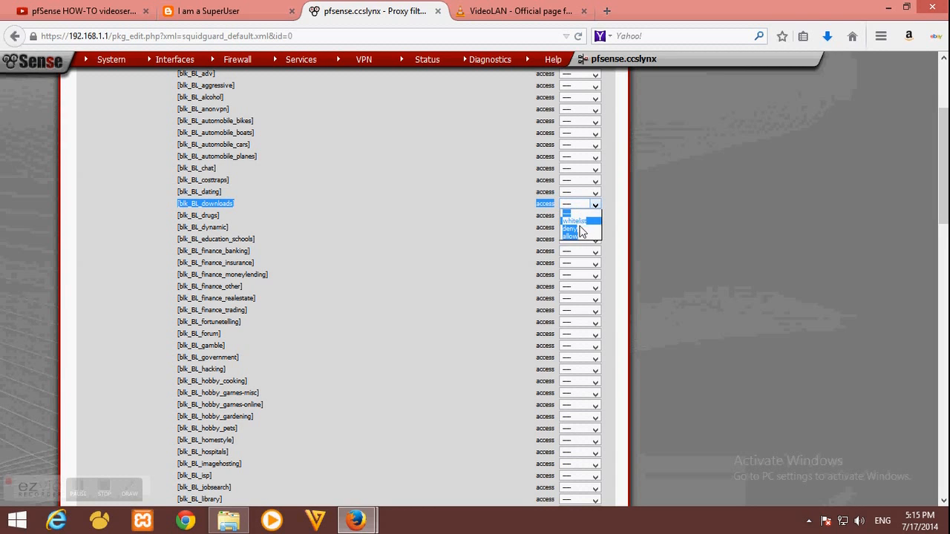
pyautogui.click(570, 225)
pyautogui.click(460, 204)
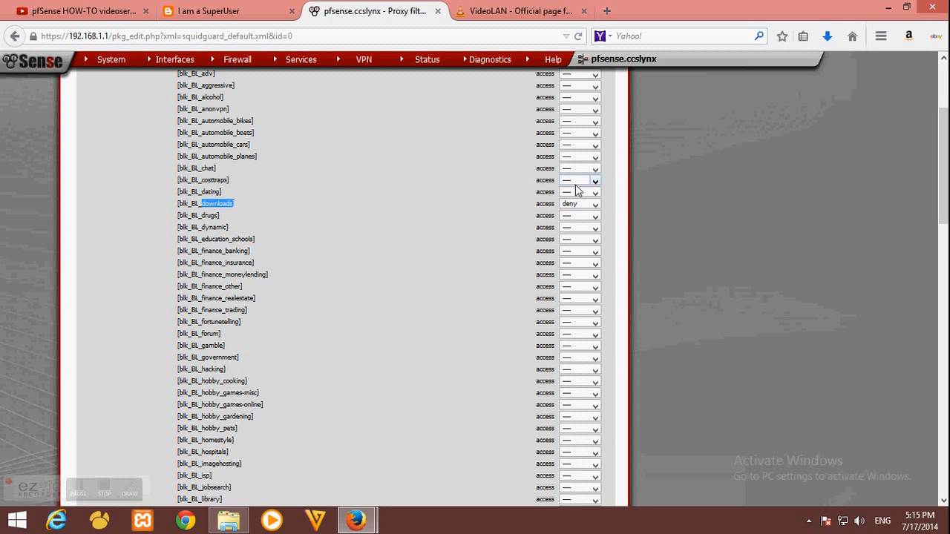
pyautogui.click(301, 279)
pyautogui.scroll(-12, 299, 280)
pyautogui.scroll(-4, 299, 280)
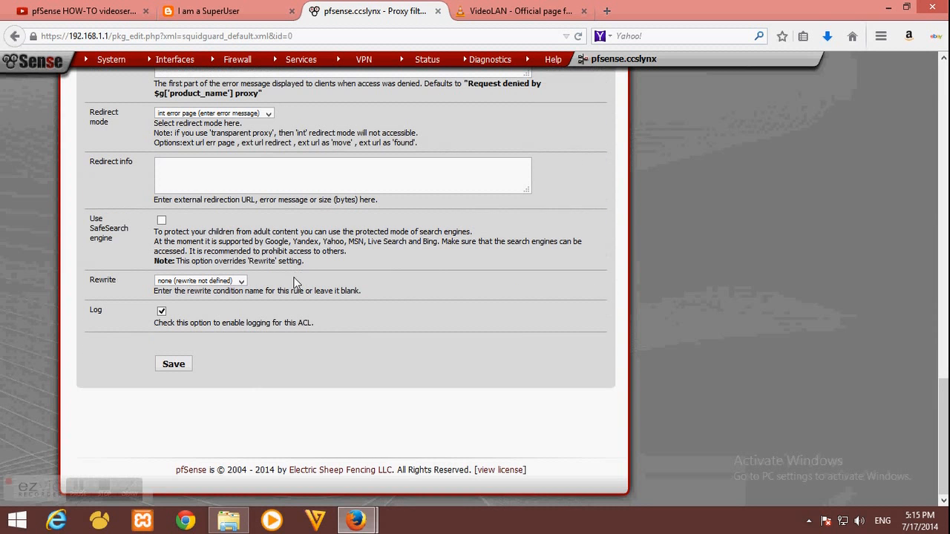
pyautogui.click(183, 364)
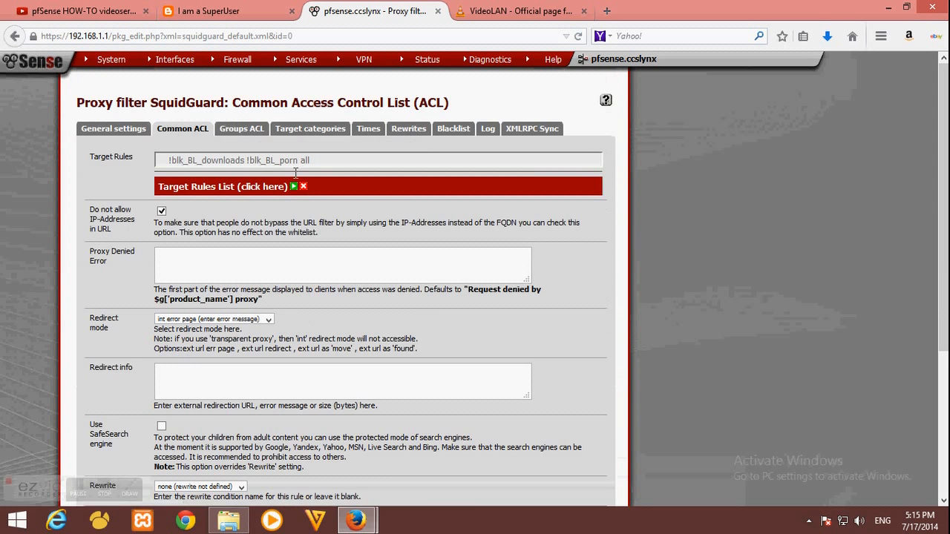
# Apply the SquidGuard changes, then reload VideoLAN and confirm the VLC installer download still starts
pyautogui.click(119, 131)
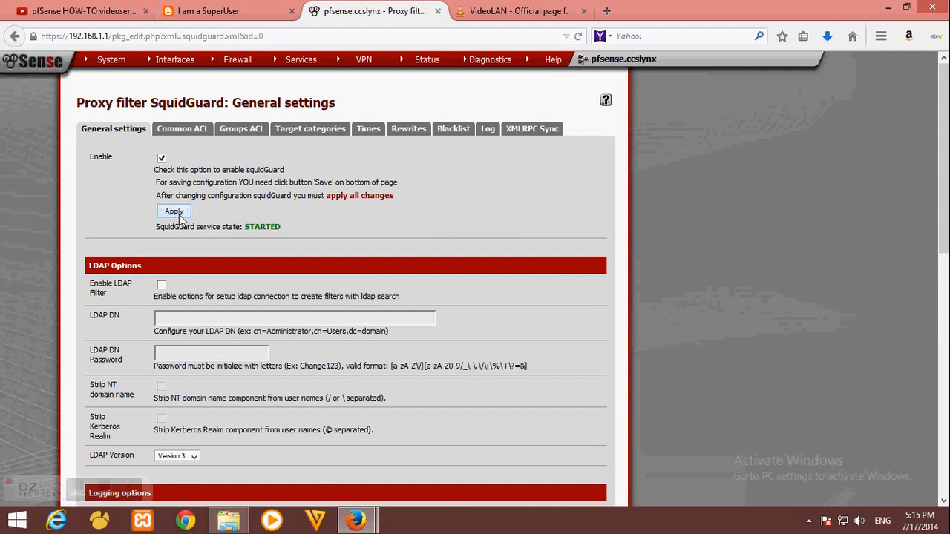
pyautogui.click(519, 11)
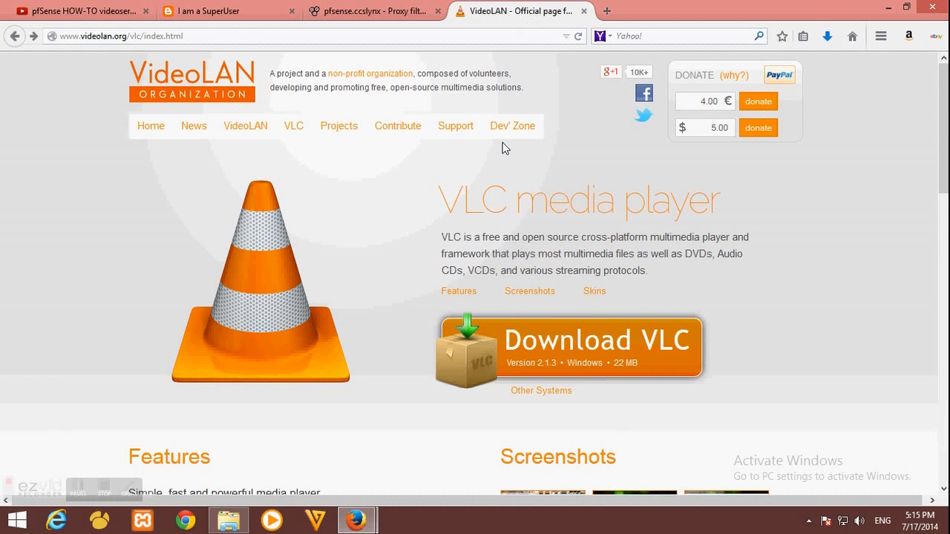
pyautogui.press('F5')
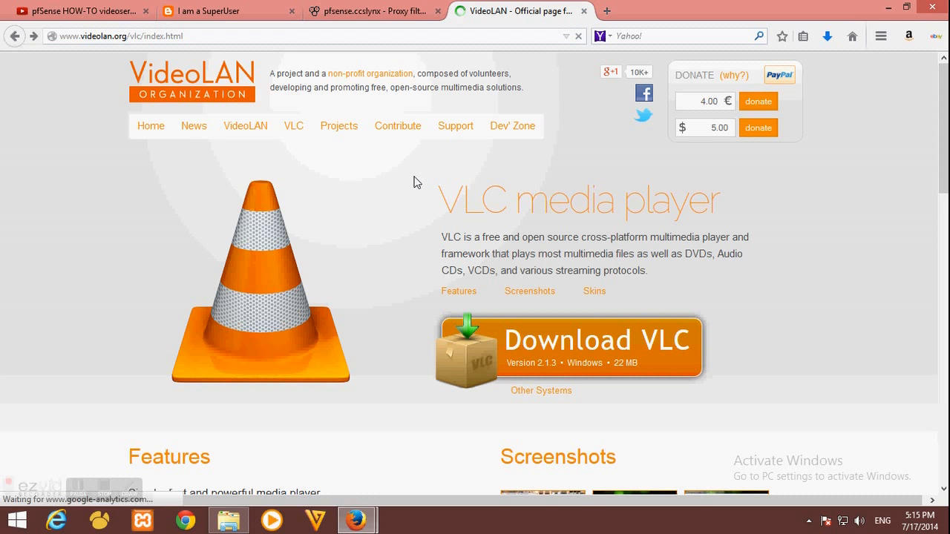
pyautogui.click(623, 344)
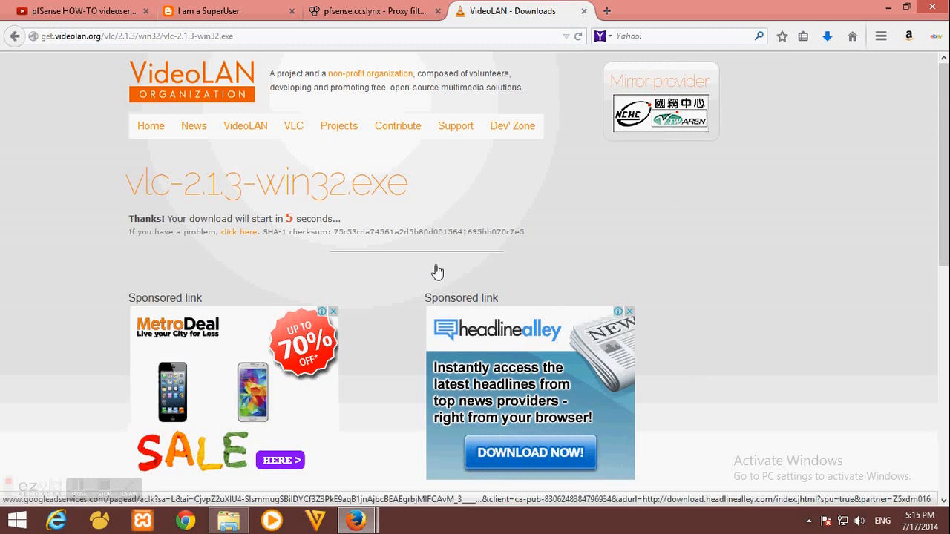
pyautogui.moveTo(134, 218); pyautogui.dragTo(300, 218)
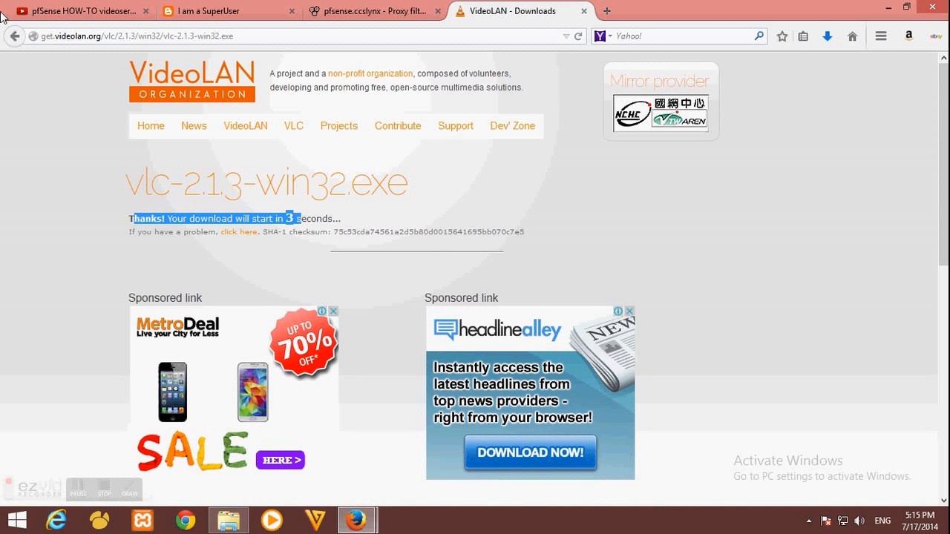
pyautogui.click(15, 35)
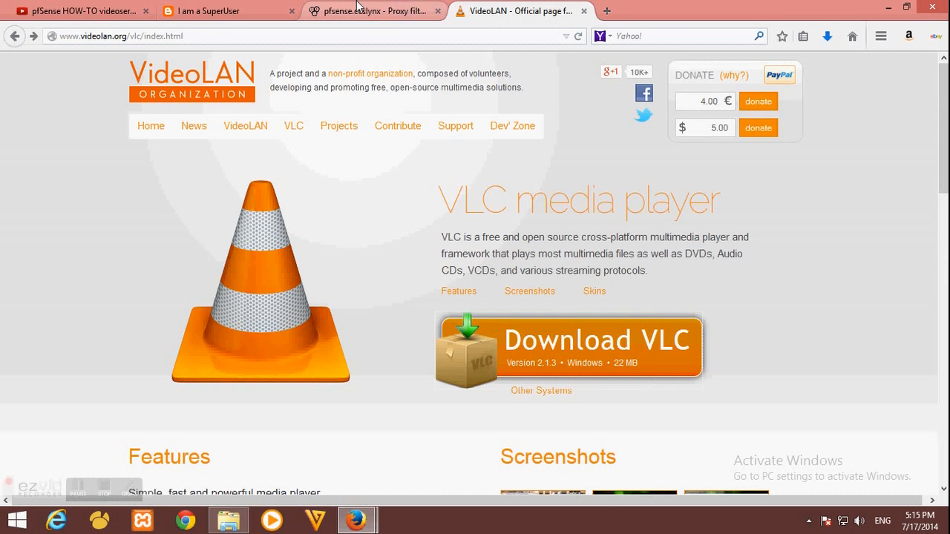
# Open SquidGuard's Target categories list in pfSense, which is empty
pyautogui.click(374, 10)
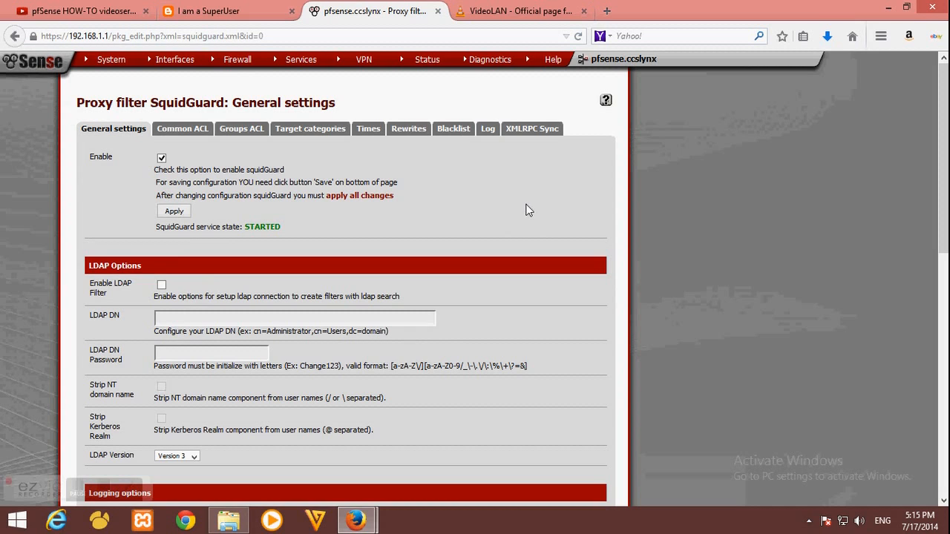
pyautogui.click(299, 136)
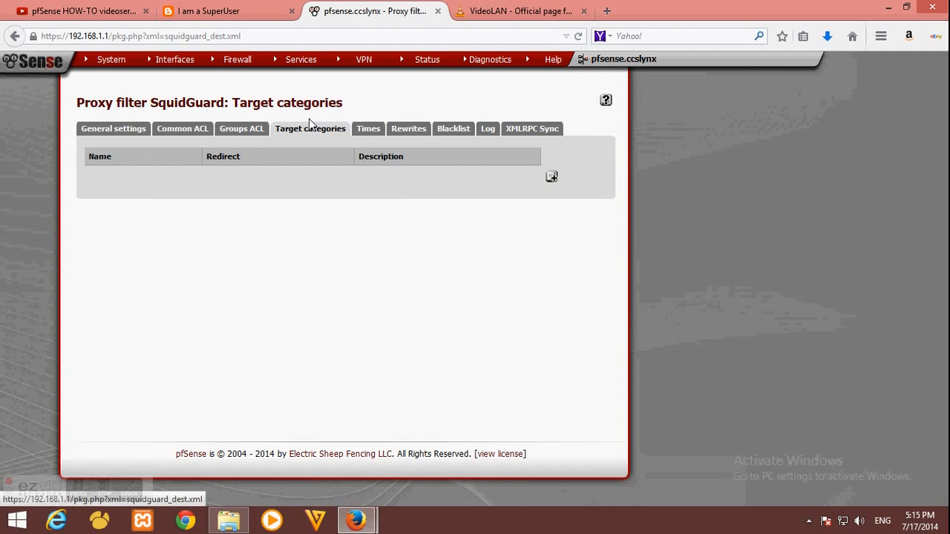
pyautogui.click(491, 9)
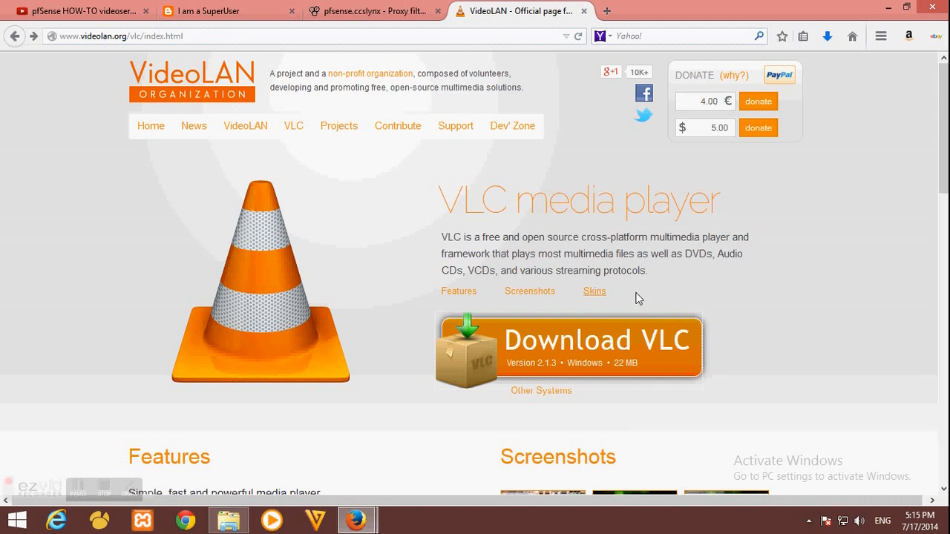
pyautogui.scroll(-3, 627, 284)
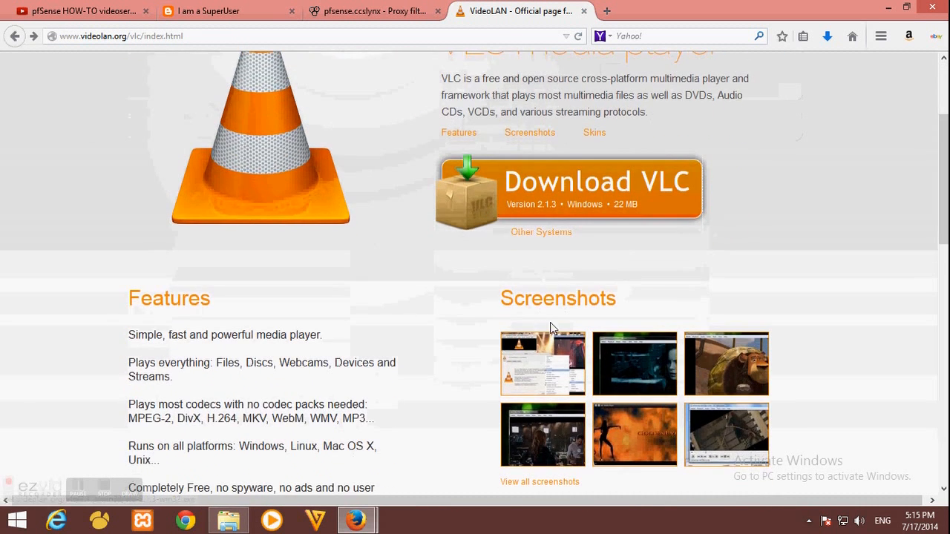
pyautogui.scroll(2, 604, 259)
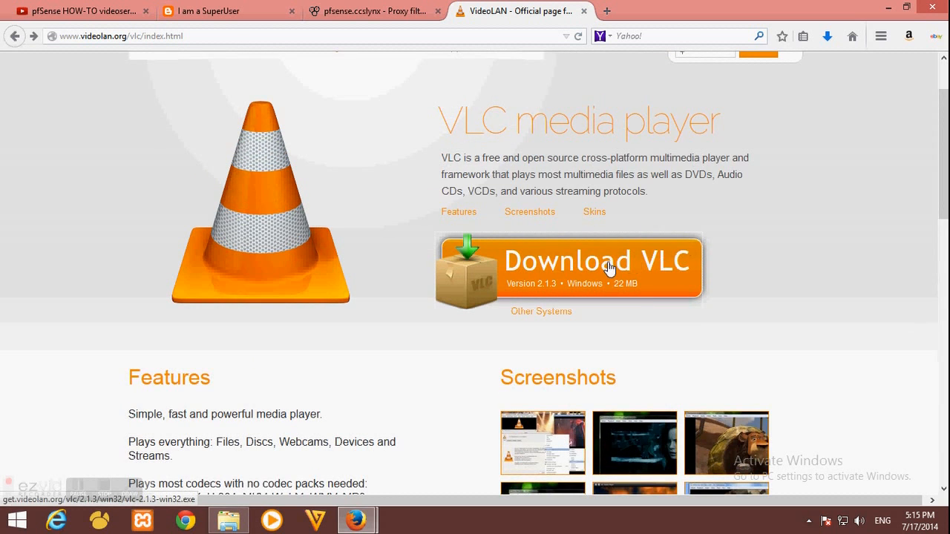
pyautogui.scroll(2, 612, 281)
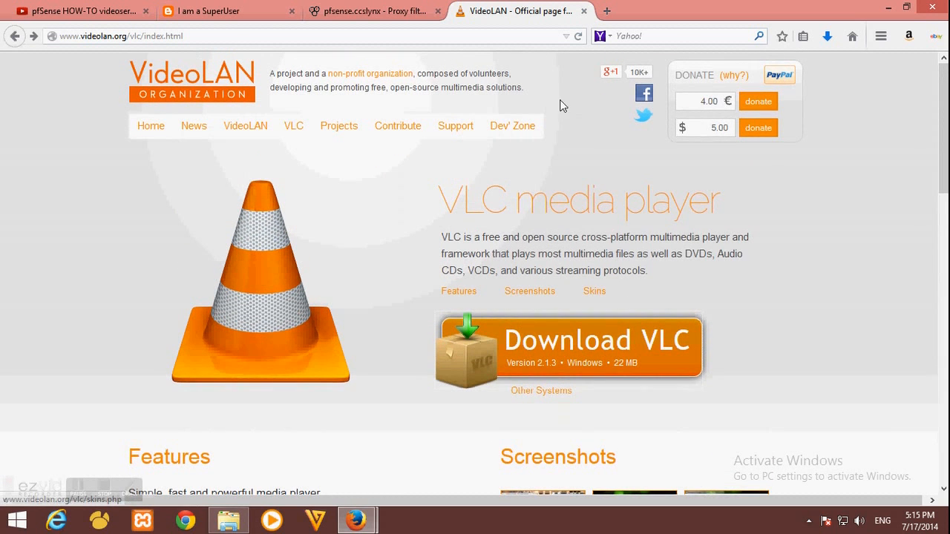
pyautogui.click(377, 9)
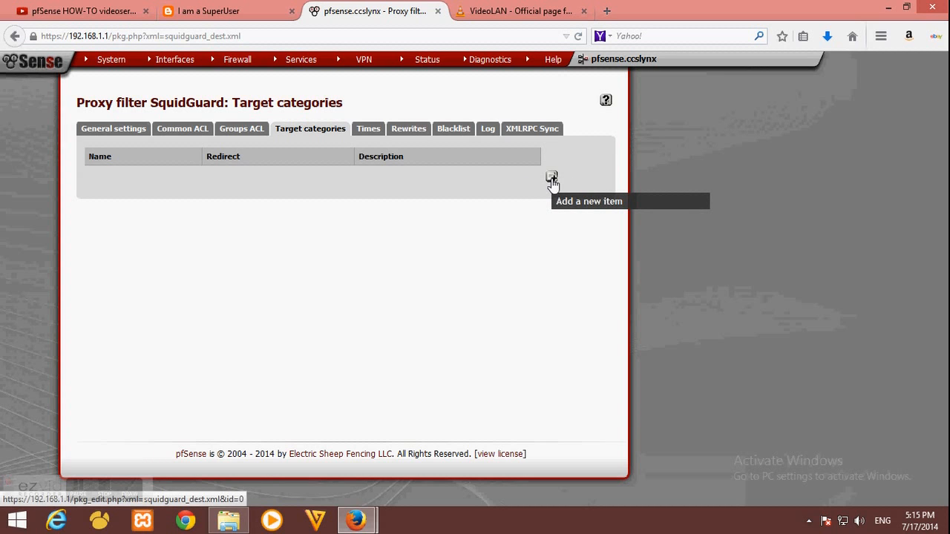
# Add a new SquidGuard target category named FileExtension
pyautogui.click(551, 182)
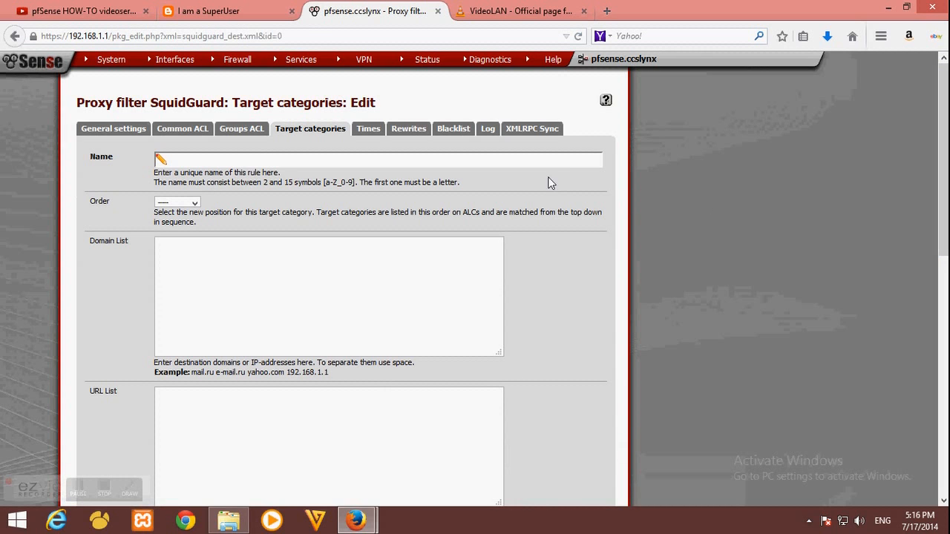
pyautogui.click(257, 159)
pyautogui.write('File')
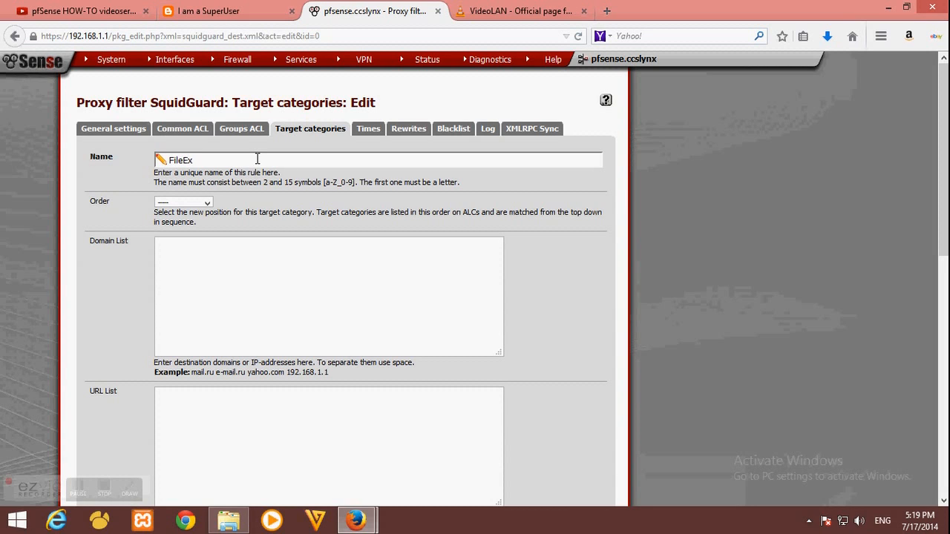
pyautogui.write('Extension')
# Paste the regular expression (.*\/.*\.(exe)) into the category's Regular Expression field
pyautogui.scroll(-4, 126, 273)
pyautogui.scroll(-2, 127, 277)
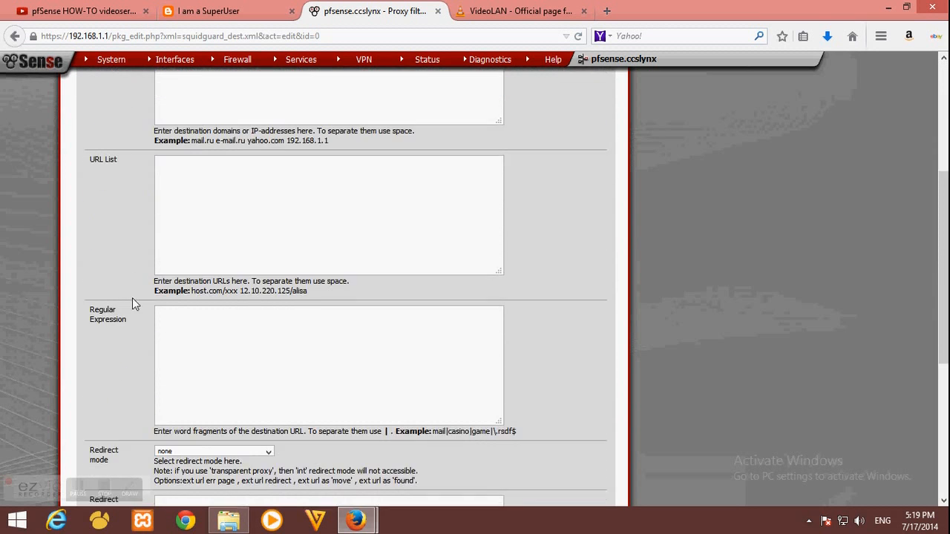
pyautogui.click(223, 335)
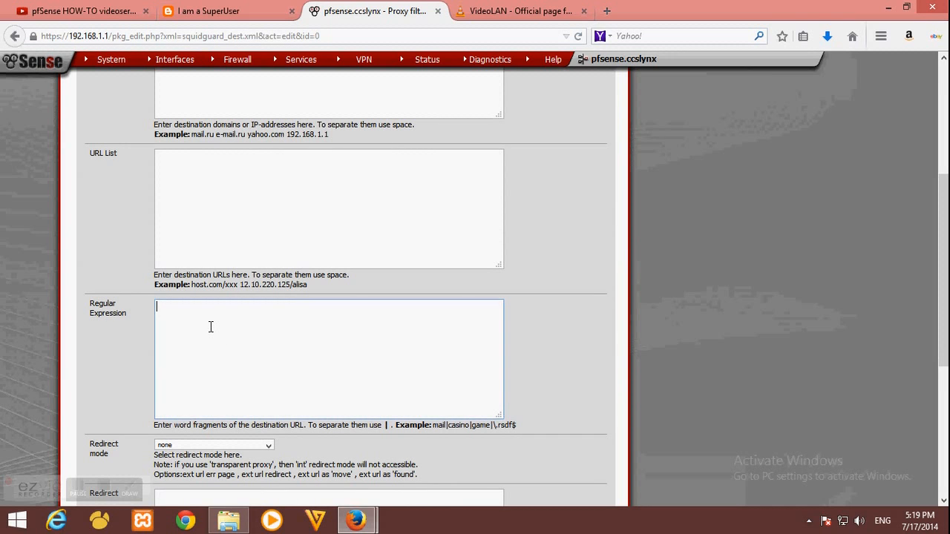
pyautogui.rightClick(211, 325)
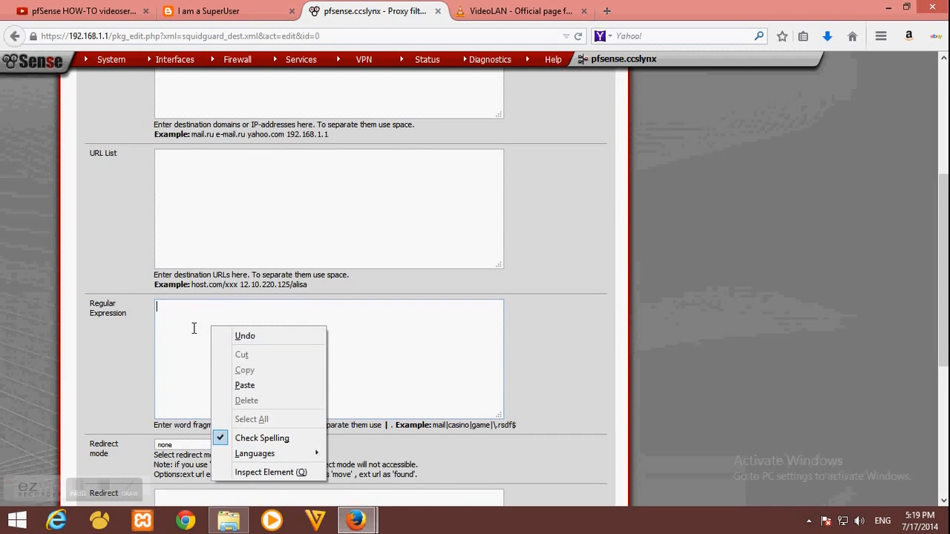
pyautogui.press('Escape')
pyautogui.write('(.*\\/.*\\.(exe))')
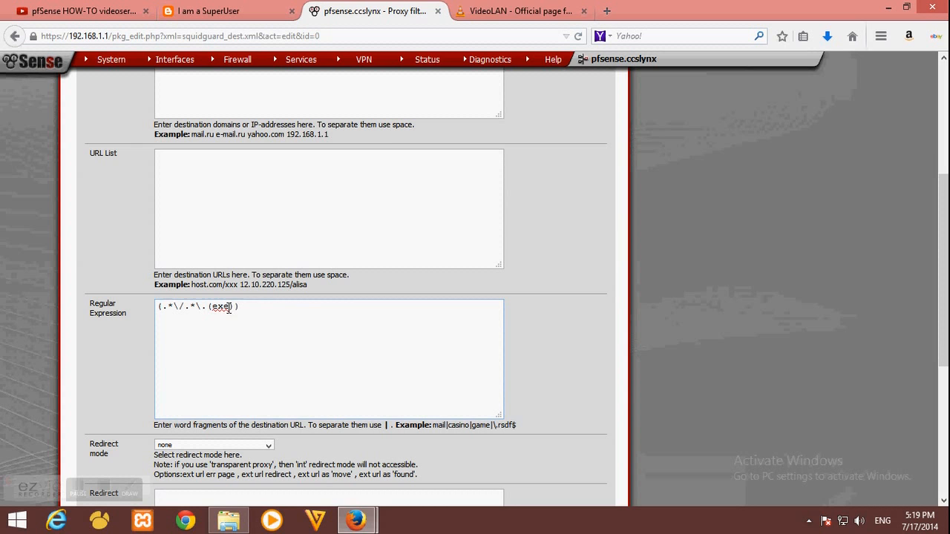
pyautogui.click(490, 12)
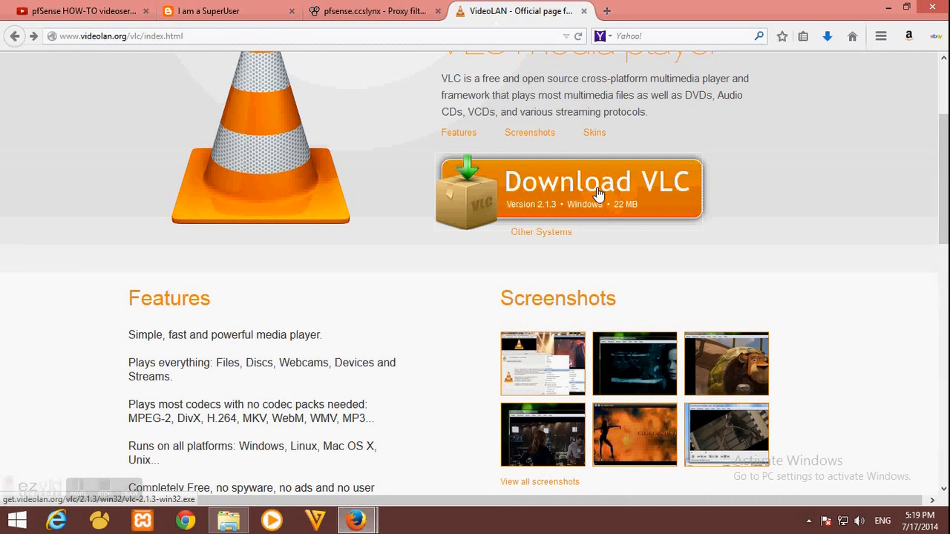
pyautogui.click(391, 13)
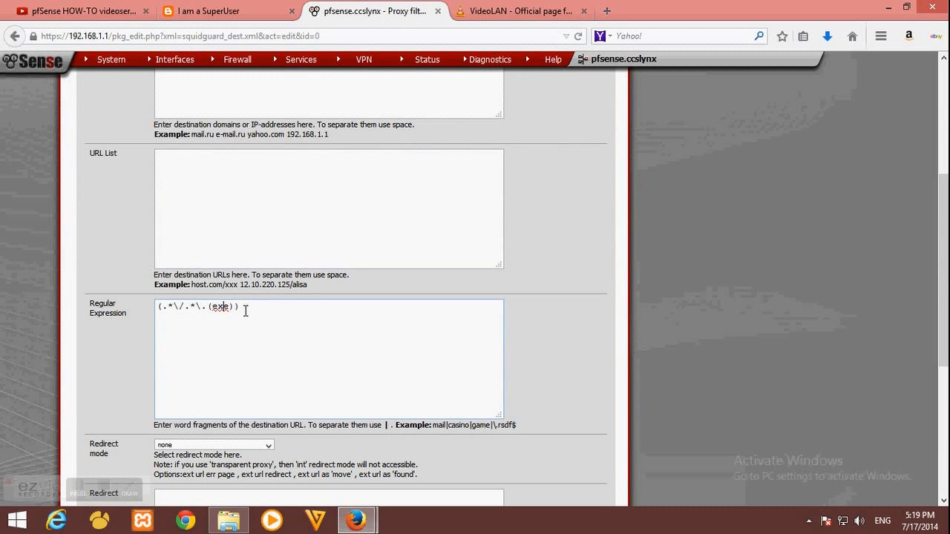
pyautogui.moveTo(246, 308); pyautogui.dragTo(199, 334)
pyautogui.click(242, 339)
# Keep logging enabled and save the FileExtension category
pyautogui.scroll(-4, 249, 331)
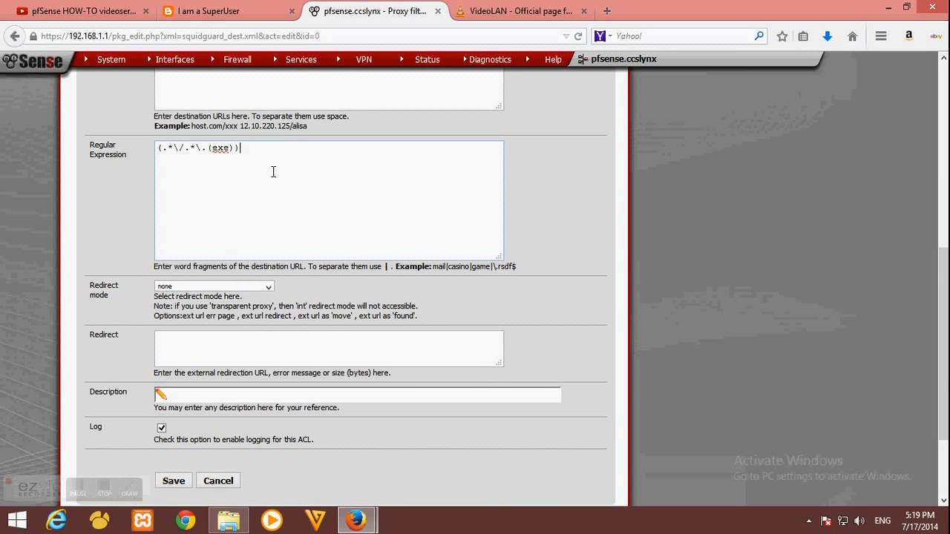
pyautogui.scroll(-3, 272, 174)
pyautogui.click(161, 311)
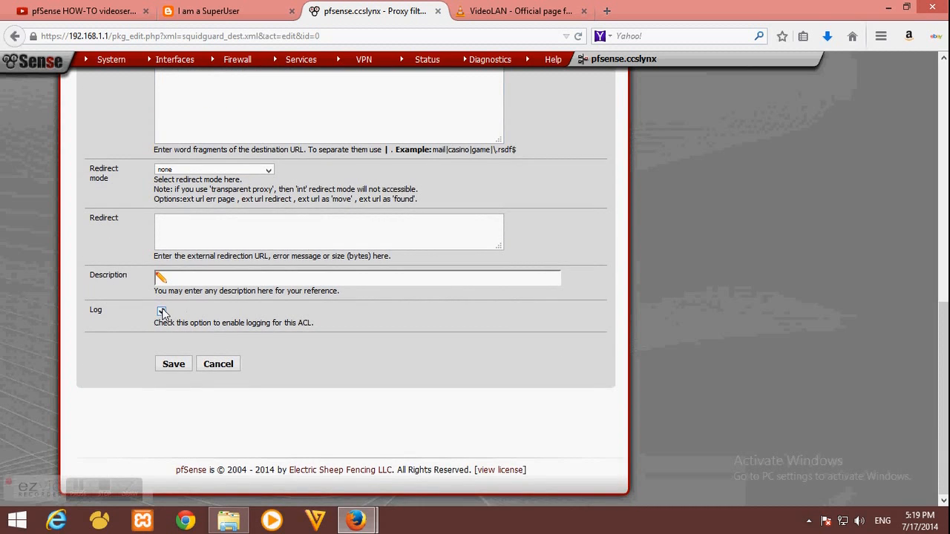
pyautogui.click(161, 311)
pyautogui.click(185, 368)
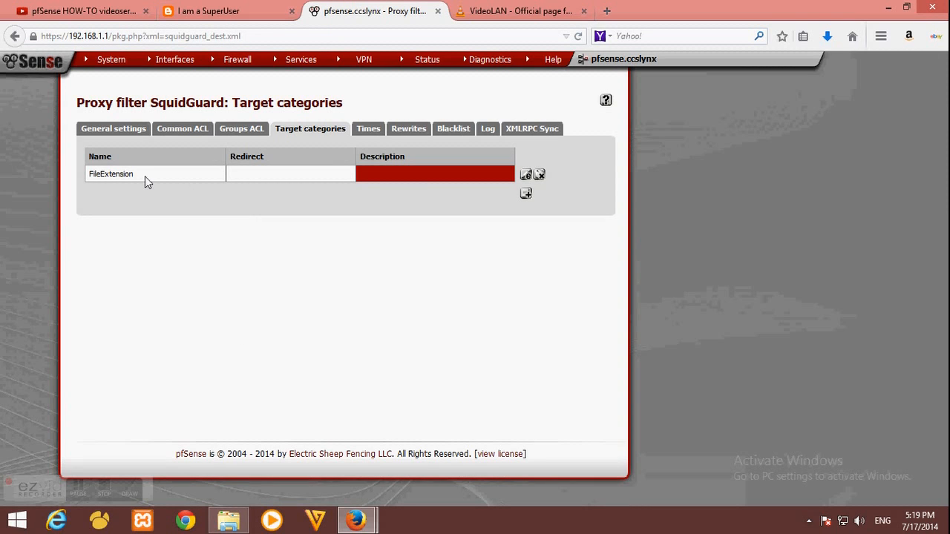
pyautogui.moveTo(145, 176); pyautogui.dragTo(79, 169)
# Deny FileExtension in the Common ACL target rules and save: !FileExtension !blk_BL_downloads !blk_BL_porn all
pyautogui.click(140, 186)
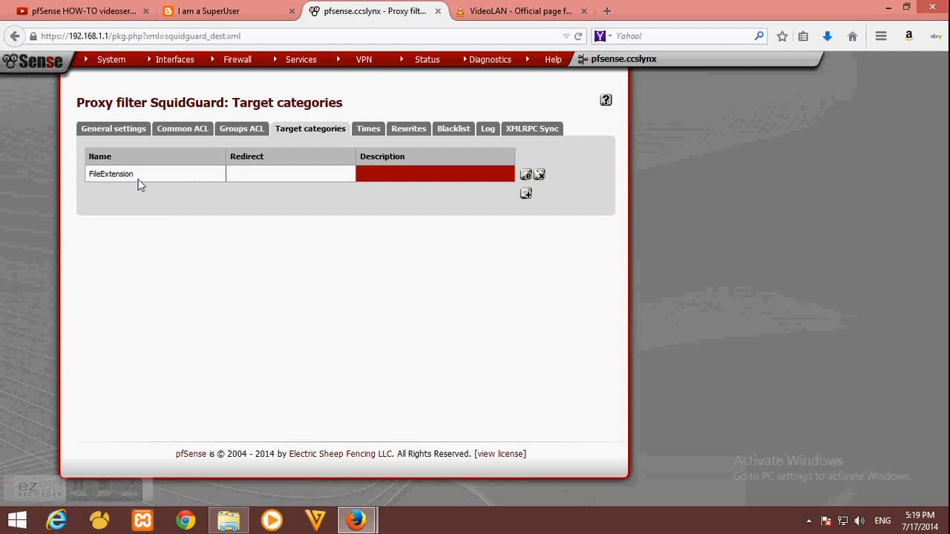
pyautogui.click(187, 135)
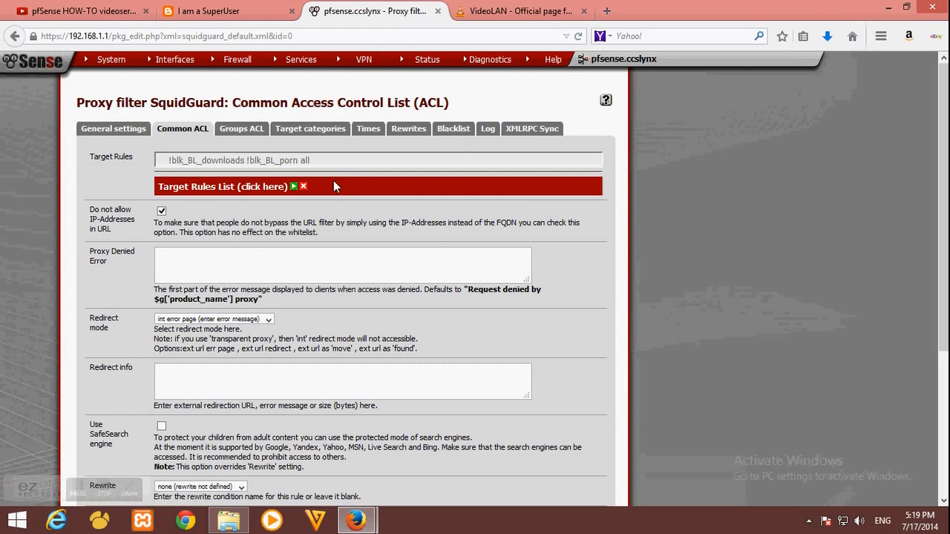
pyautogui.click(291, 186)
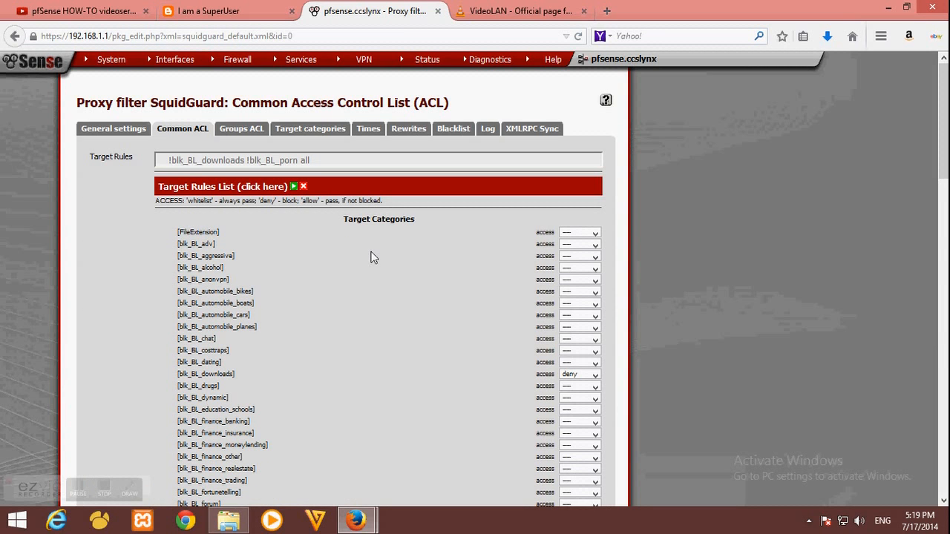
pyautogui.moveTo(177, 232); pyautogui.dragTo(241, 233)
pyautogui.click(217, 232)
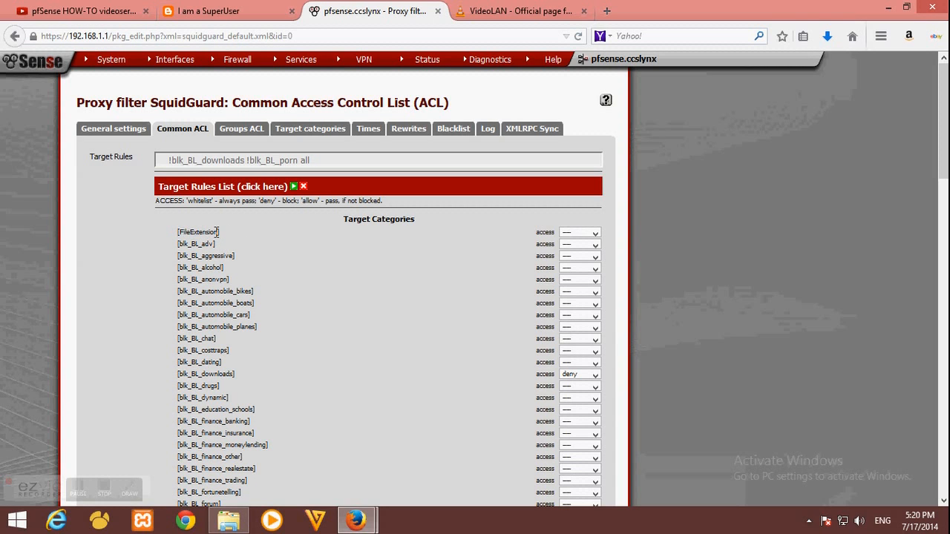
pyautogui.click(582, 234)
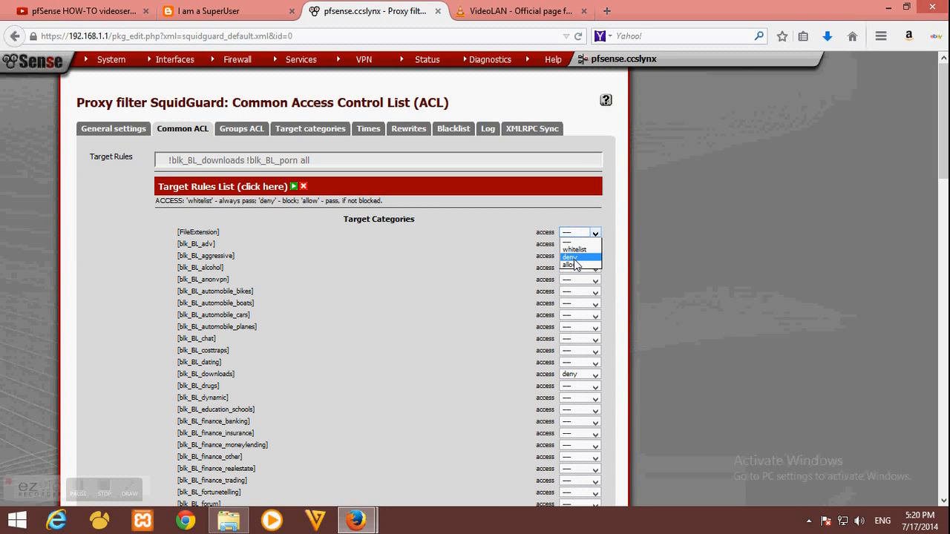
pyautogui.click(574, 257)
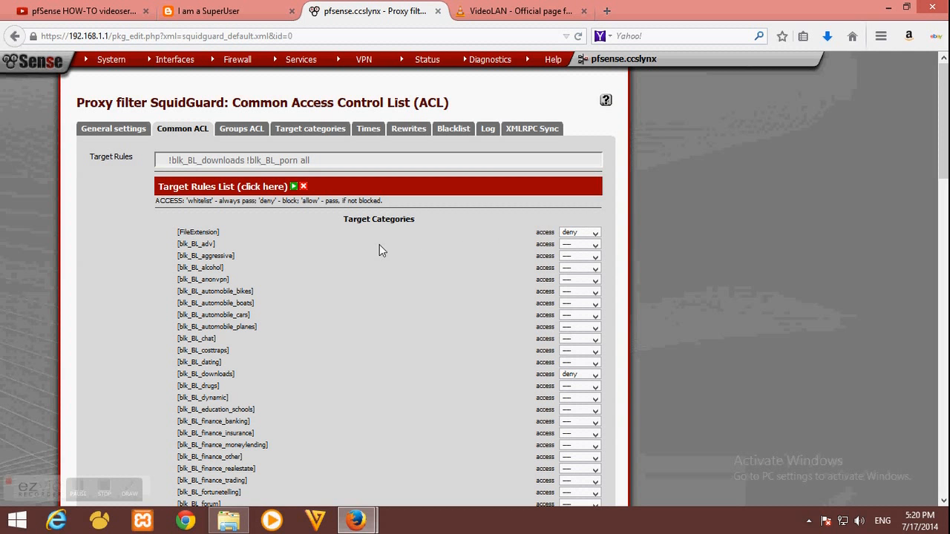
pyautogui.scroll(-6, 379, 245)
pyautogui.scroll(-10, 348, 256)
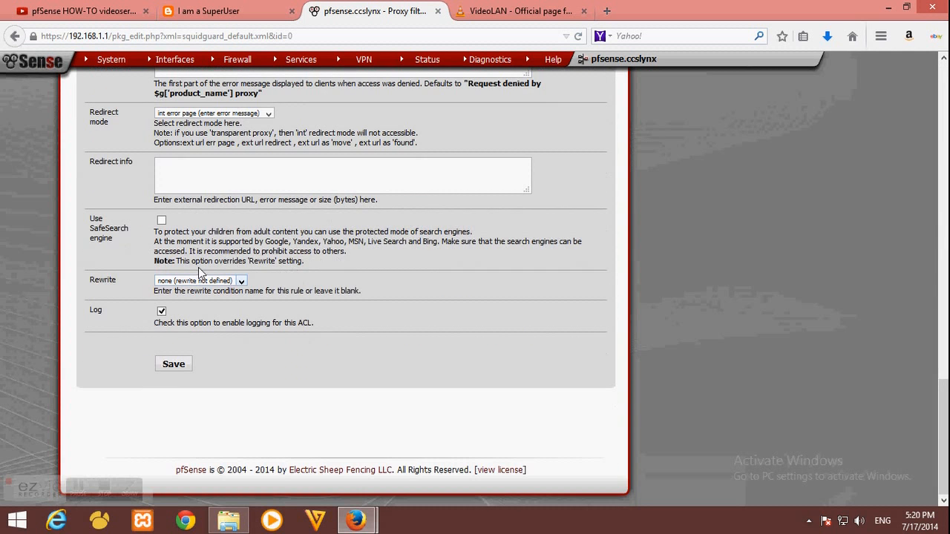
pyautogui.click(175, 365)
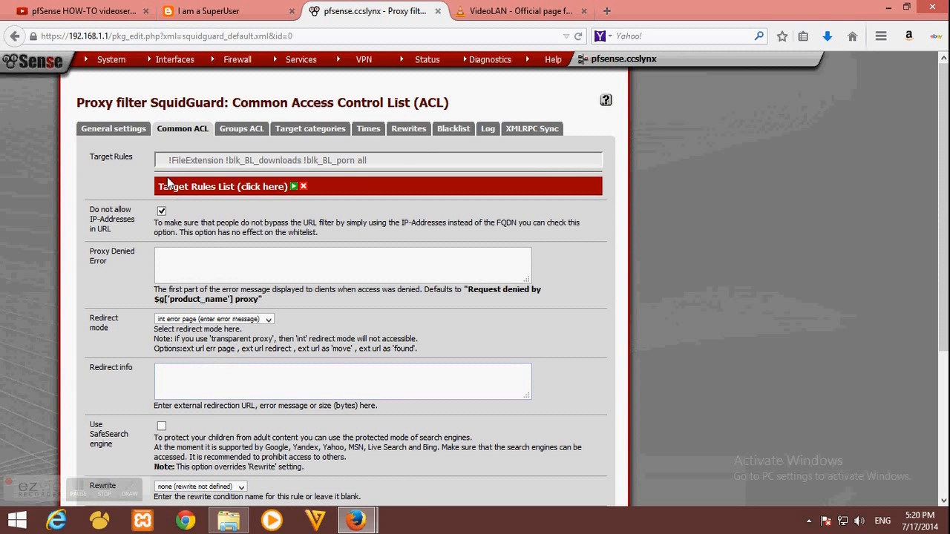
# Apply SquidGuard changes and retry the VLC download, now refused with a FileExtension 403 Forbidden page
pyautogui.click(123, 130)
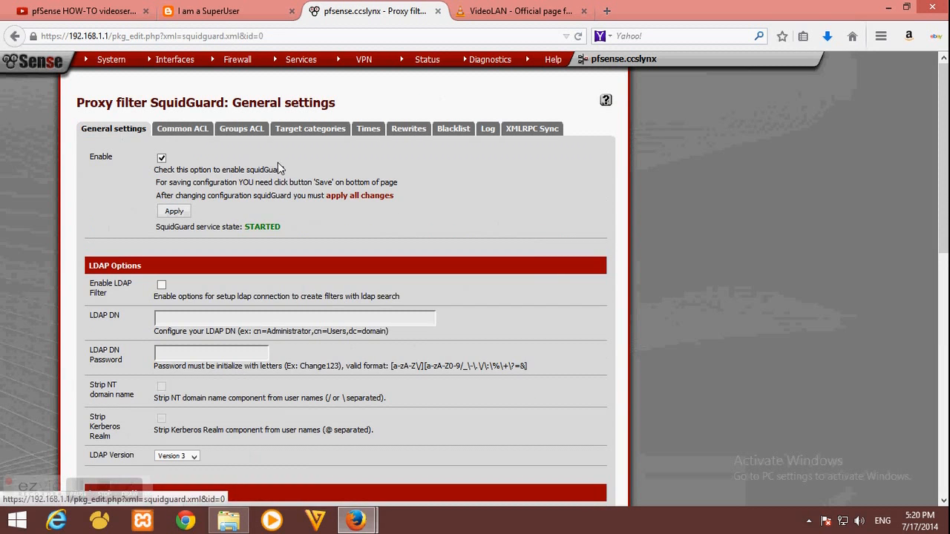
pyautogui.click(178, 212)
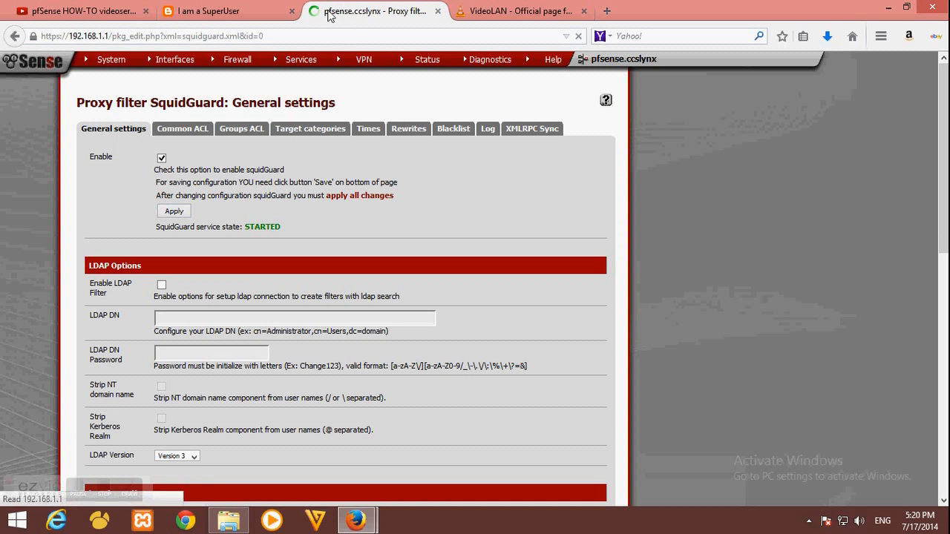
pyautogui.click(483, 11)
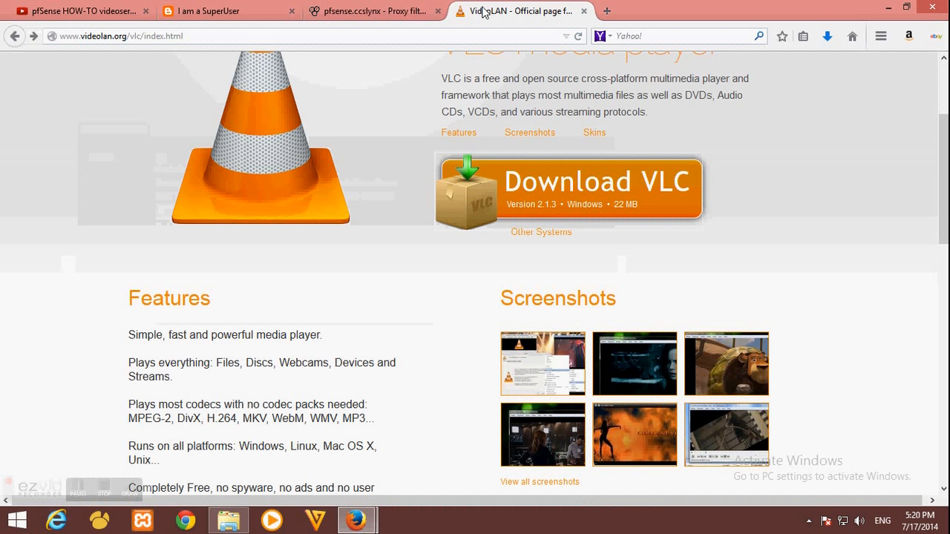
pyautogui.press('F5')
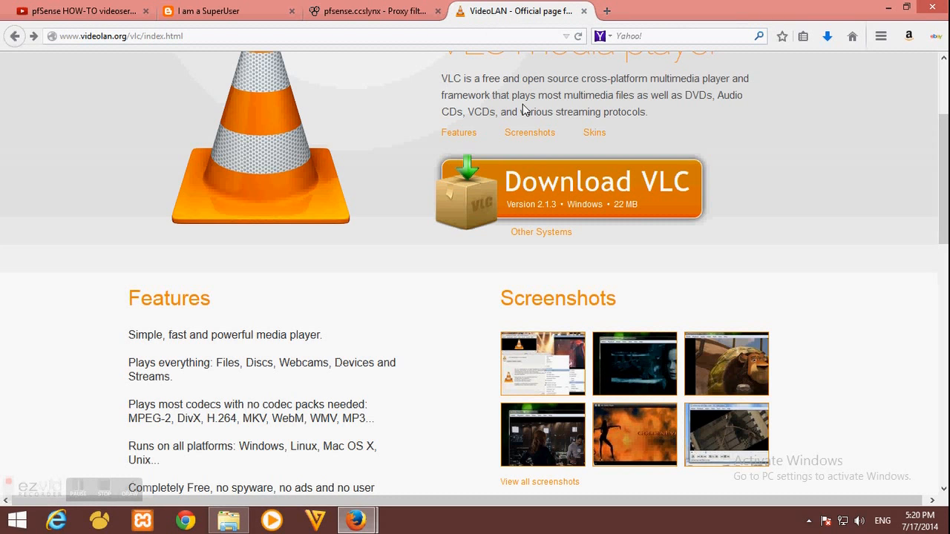
pyautogui.click(540, 199)
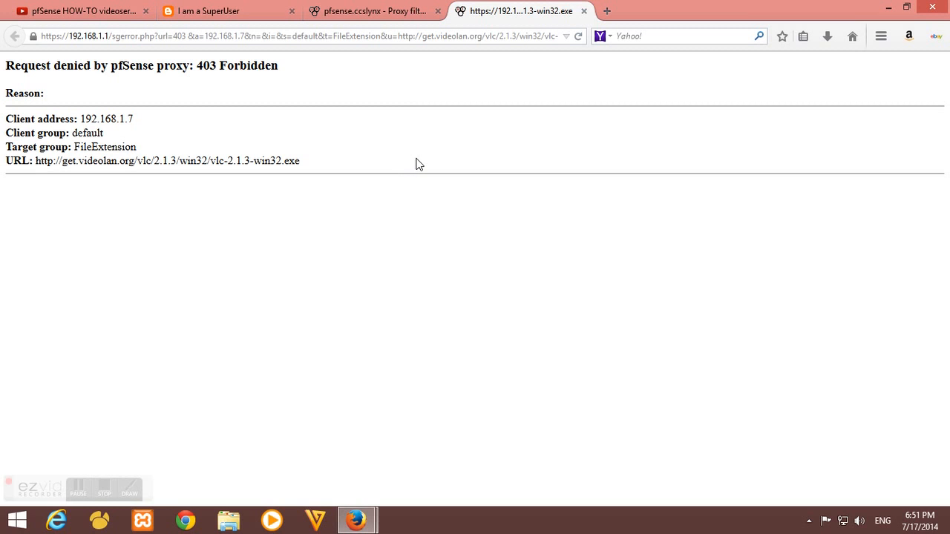
# Open the proxy server settings at the 'Bypass proxy for these source IPs' field
pyautogui.click(369, 11)
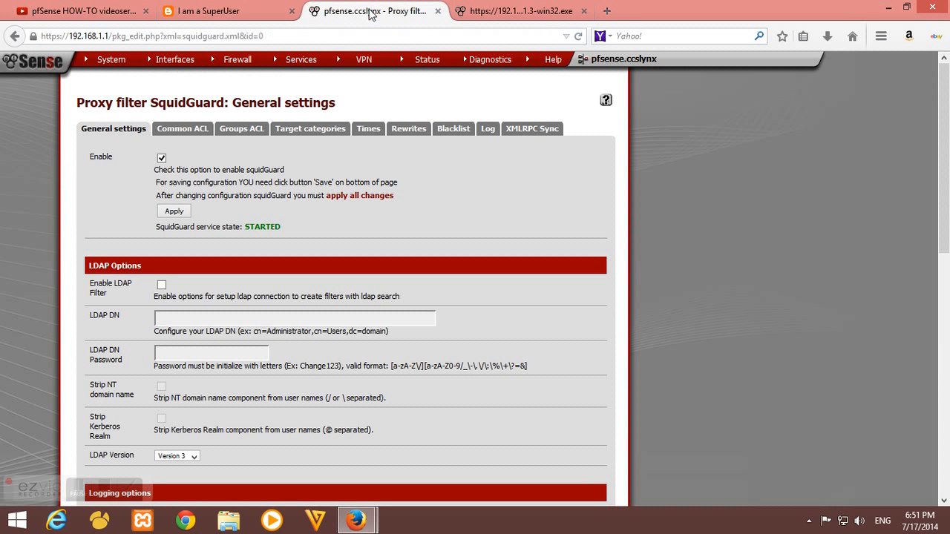
pyautogui.moveTo(301, 64)
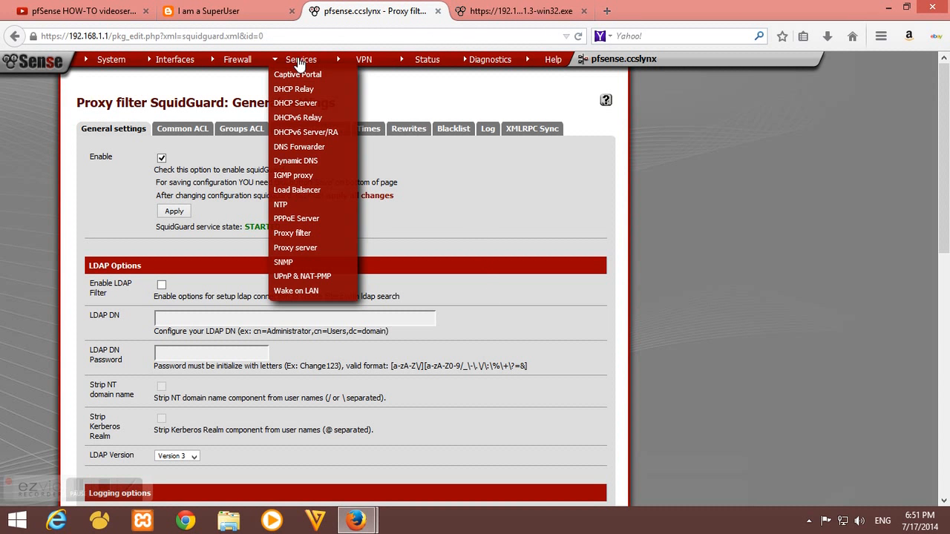
pyautogui.click(297, 249)
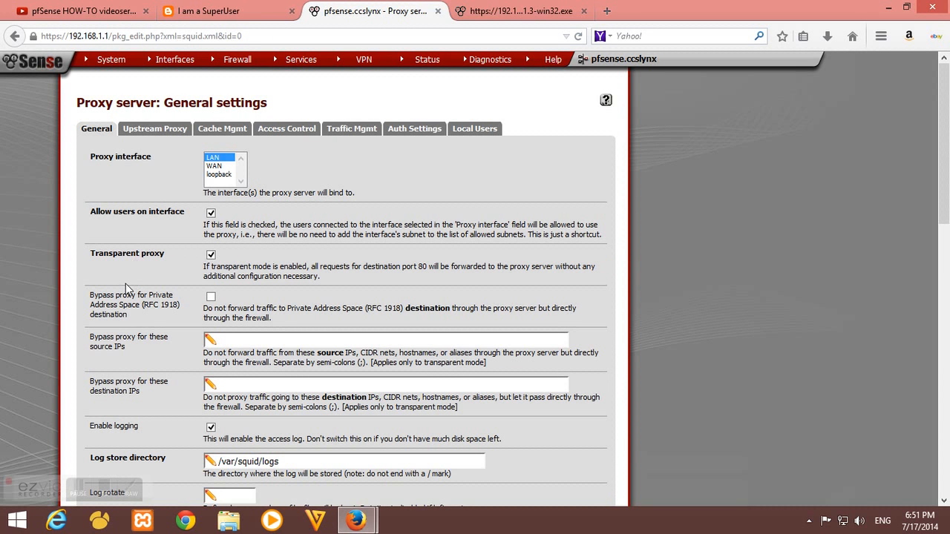
pyautogui.moveTo(90, 337); pyautogui.dragTo(131, 346)
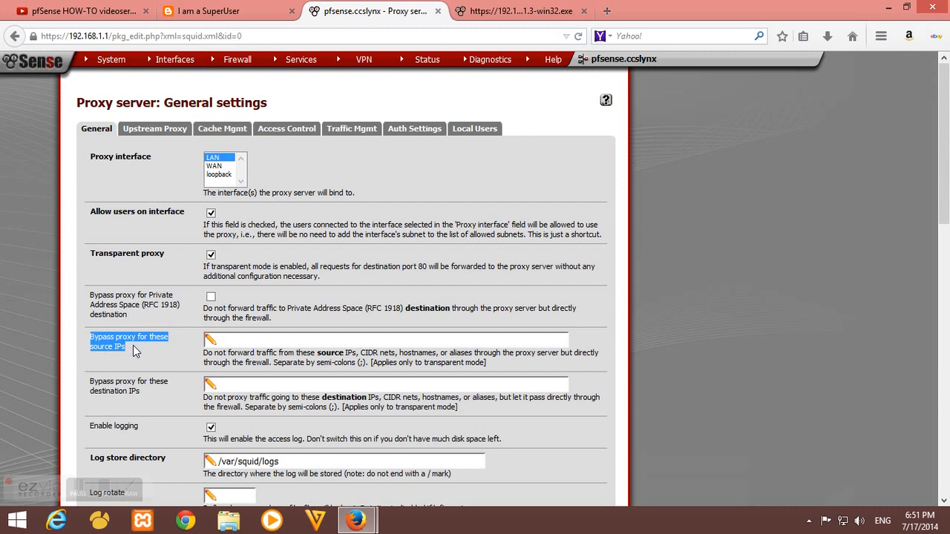
pyautogui.click(232, 340)
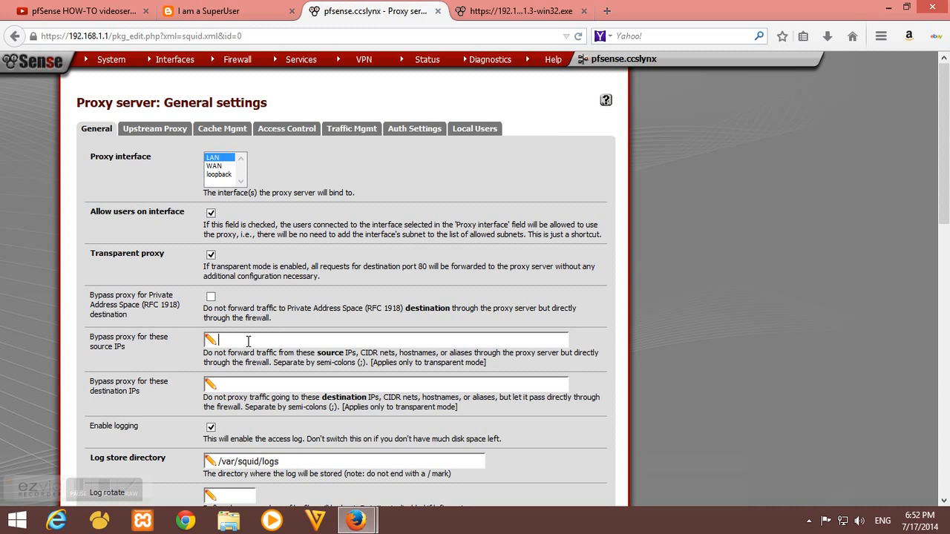
# Check this PC's address with ipconfig, then save 192.168.1.7 as a proxy-bypass source IP
pyautogui.press('super+r')
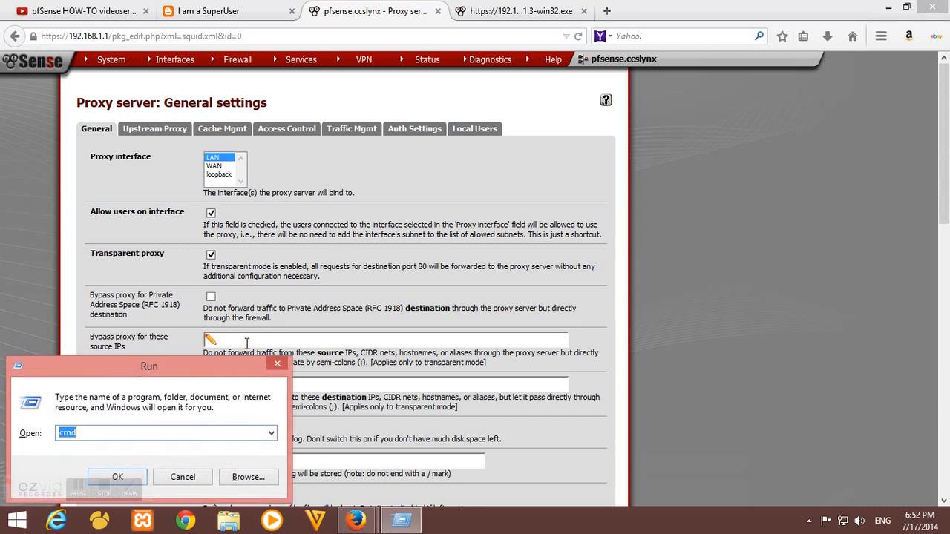
pyautogui.press('Return')
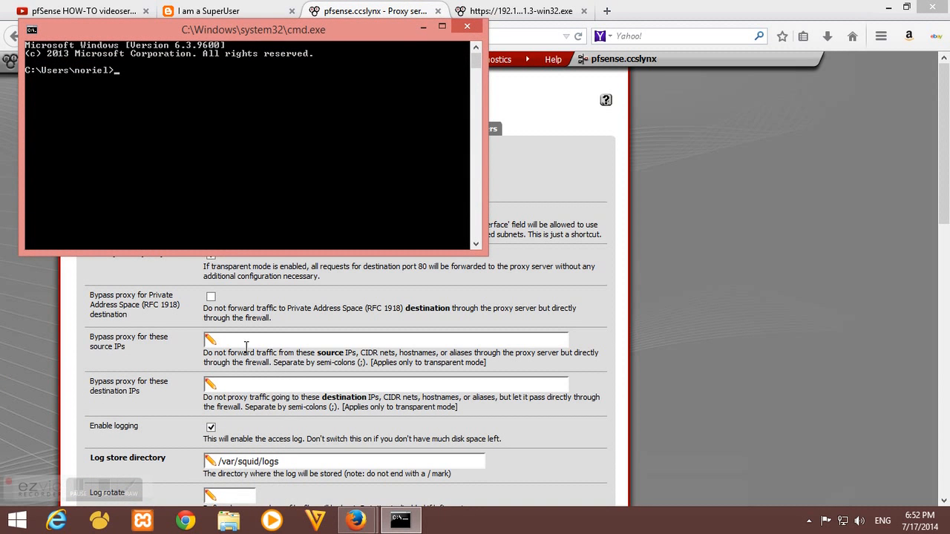
pyautogui.write('ipconfig')
pyautogui.press('Return')
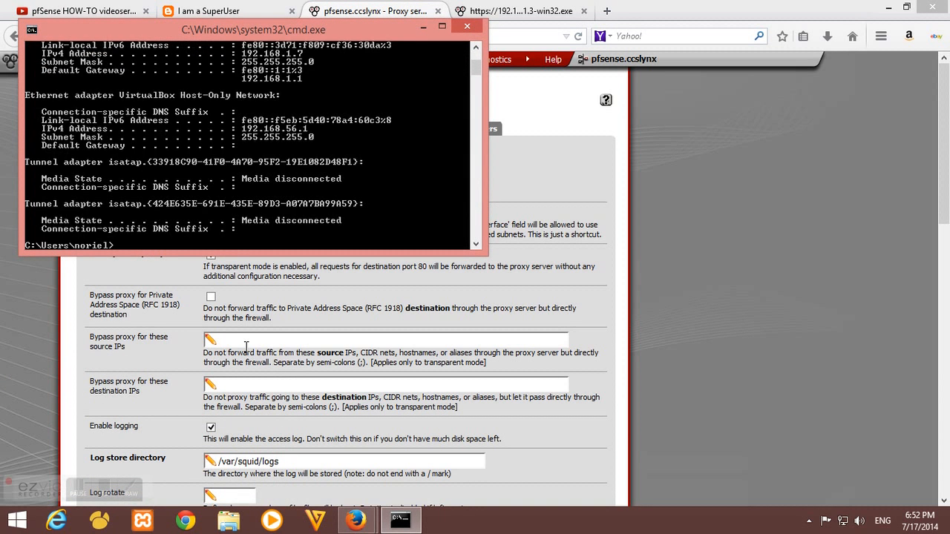
pyautogui.scroll(3, 259, 174)
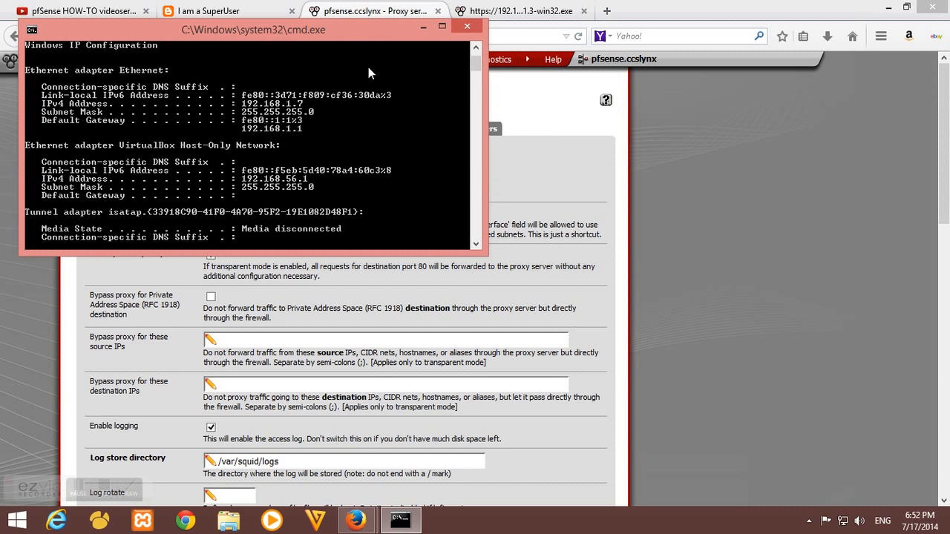
pyautogui.click(423, 28)
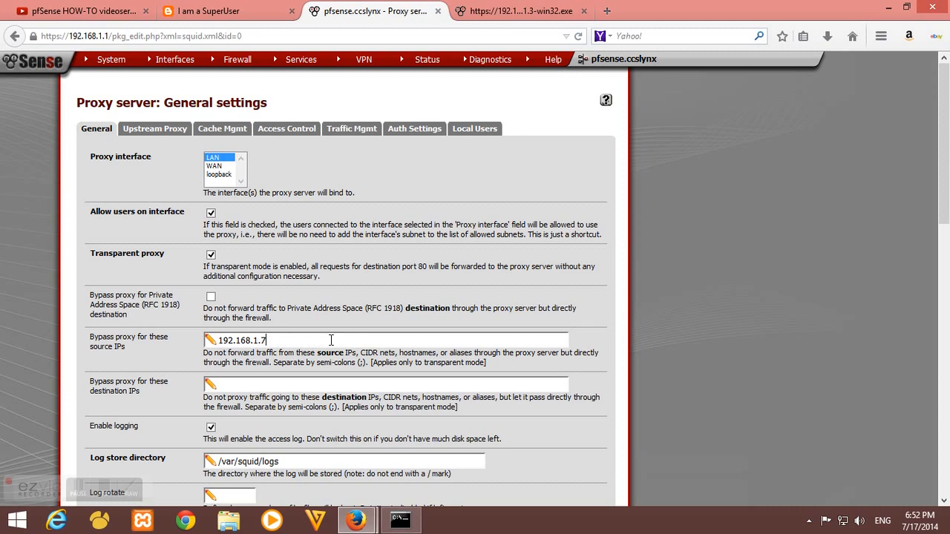
pyautogui.scroll(-4, 296, 358)
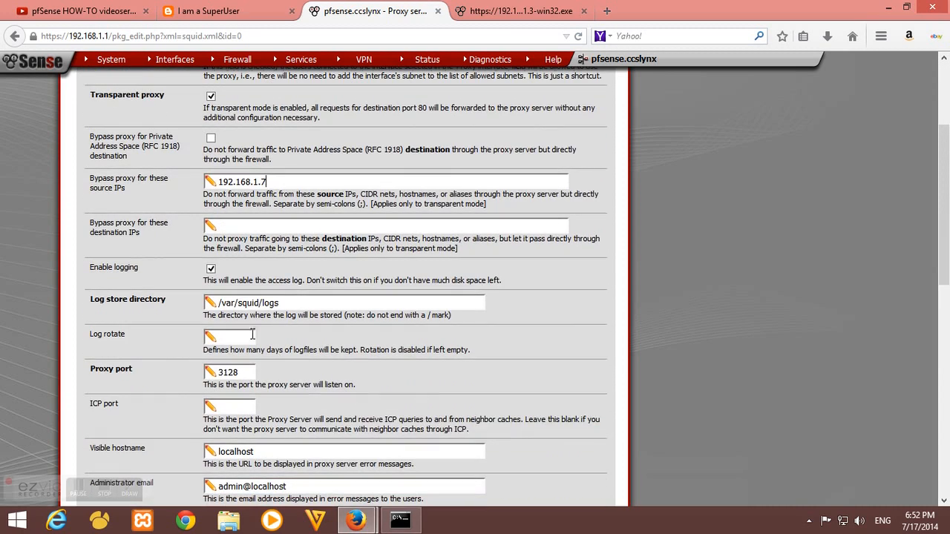
pyautogui.scroll(-5, 230, 289)
pyautogui.scroll(-5, 222, 334)
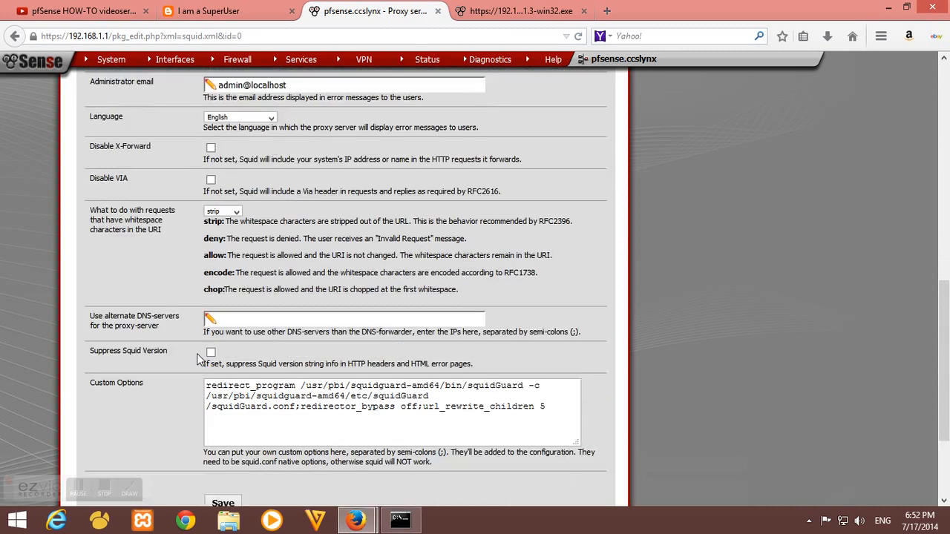
pyautogui.click(228, 364)
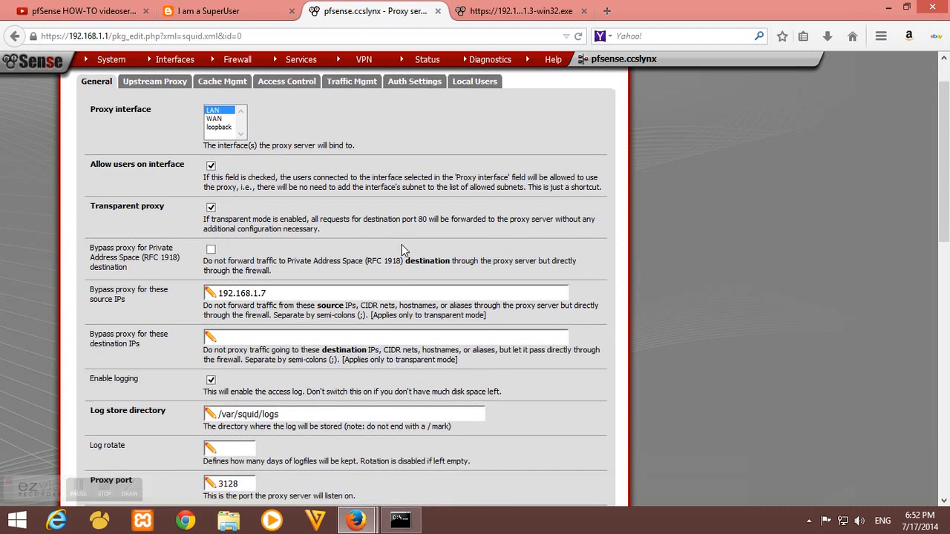
# Load the VideoLAN page in a new tab, confirm the VLC installer download starts, then close it
pyautogui.click(605, 12)
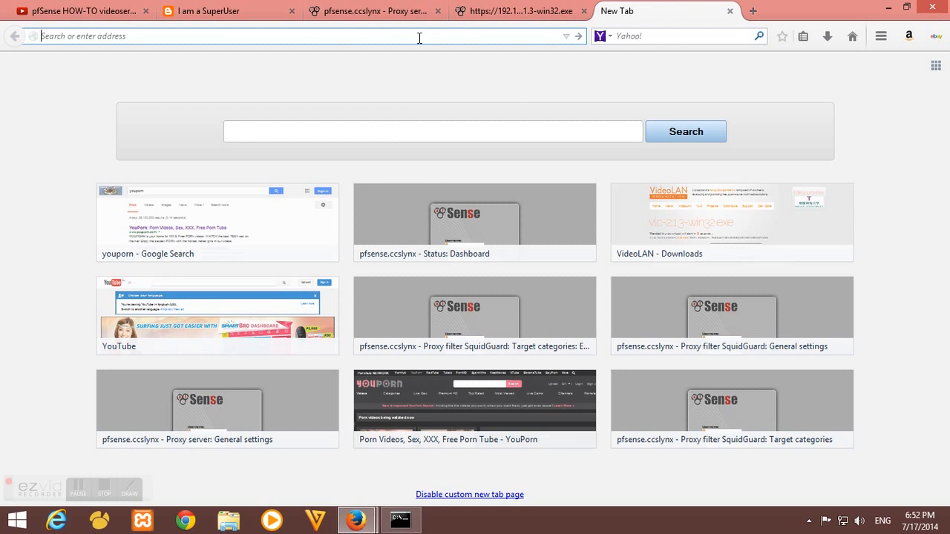
pyautogui.write('vl')
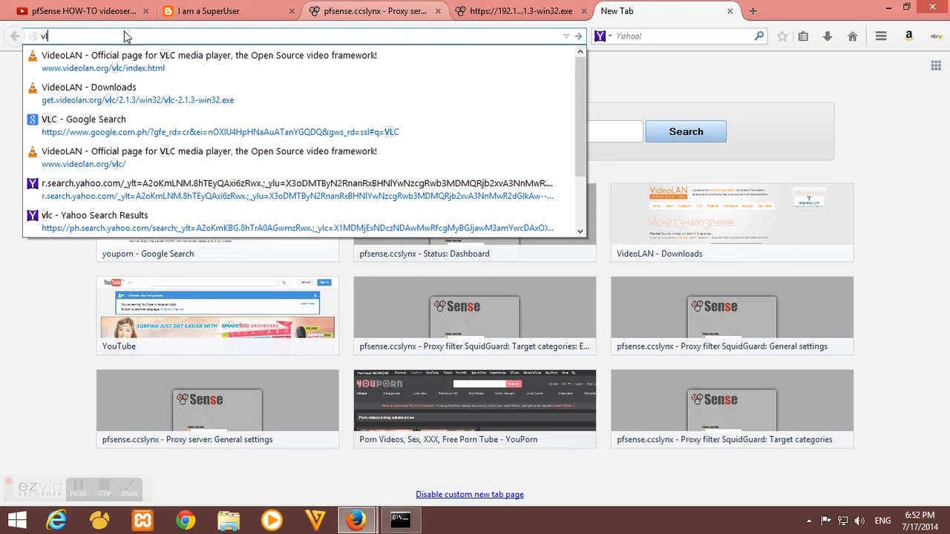
pyautogui.click(92, 71)
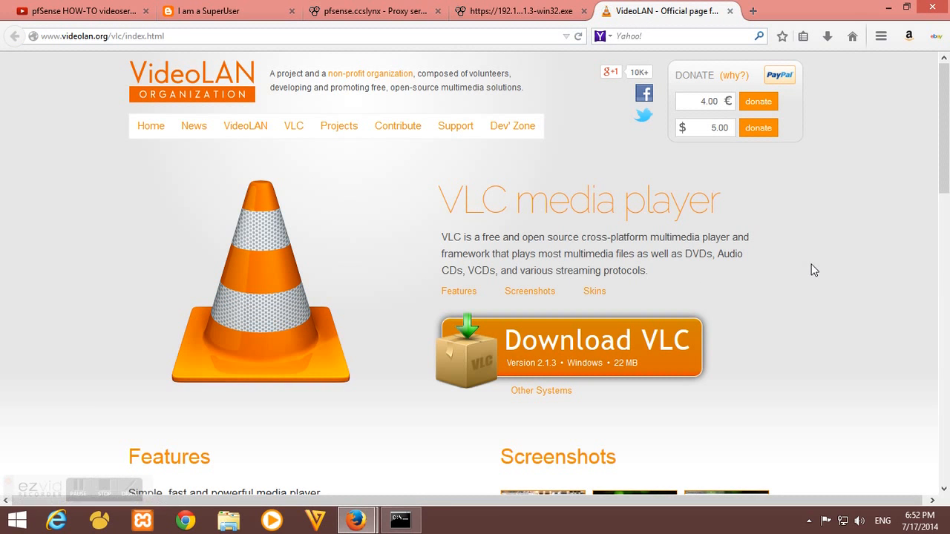
pyautogui.click(629, 355)
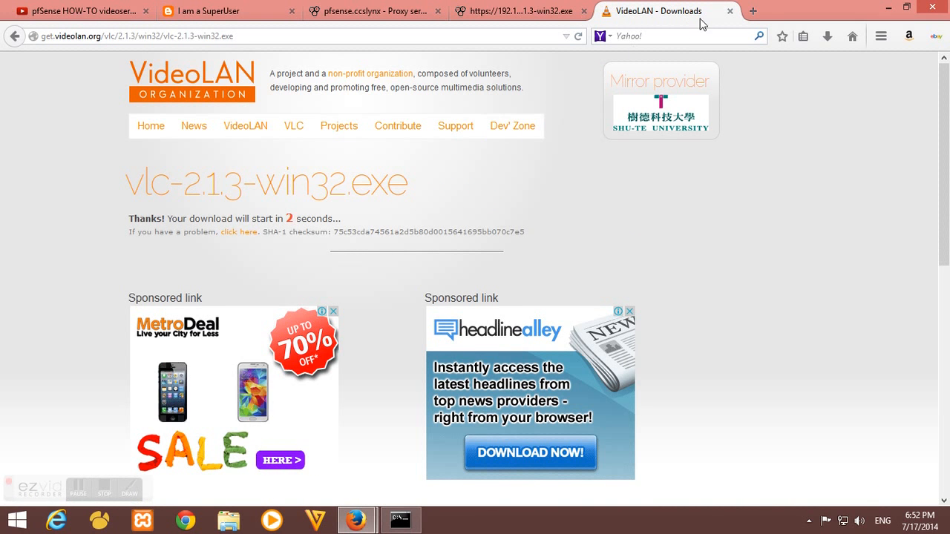
pyautogui.click(729, 11)
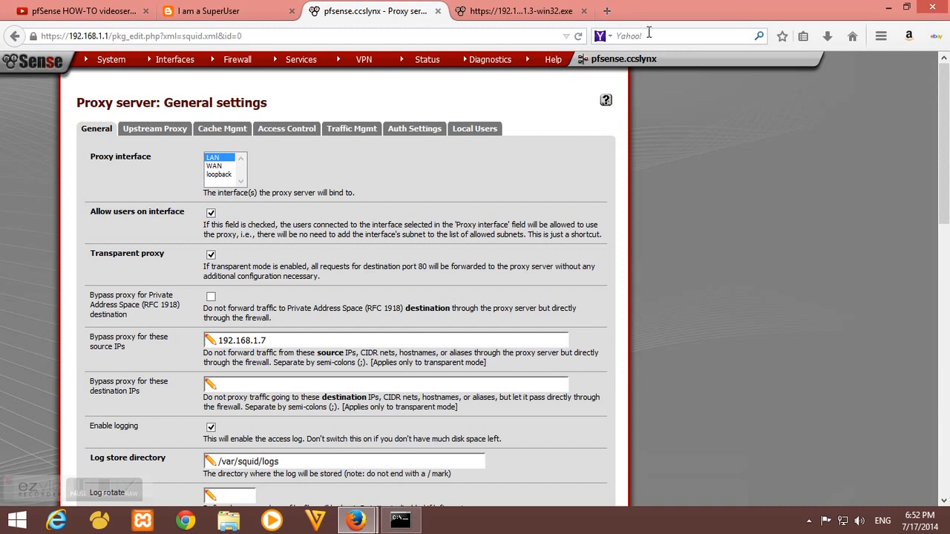
pyautogui.click(605, 12)
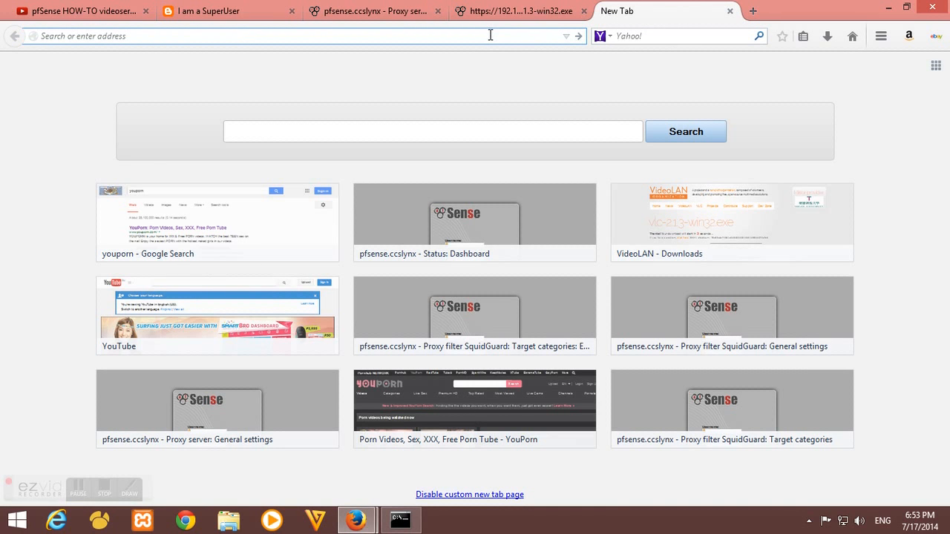
pyautogui.write('www.google.com.ph')
pyautogui.press('Return')
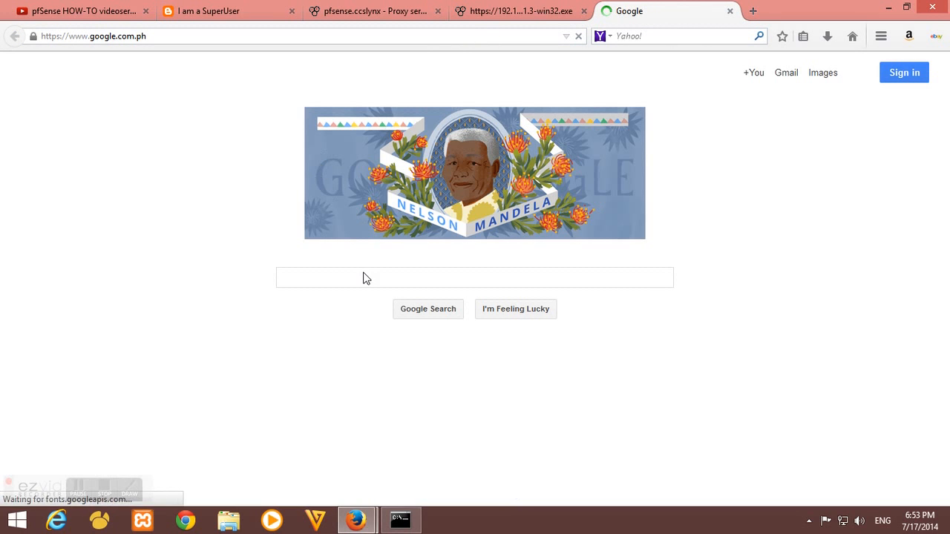
pyautogui.write('you')
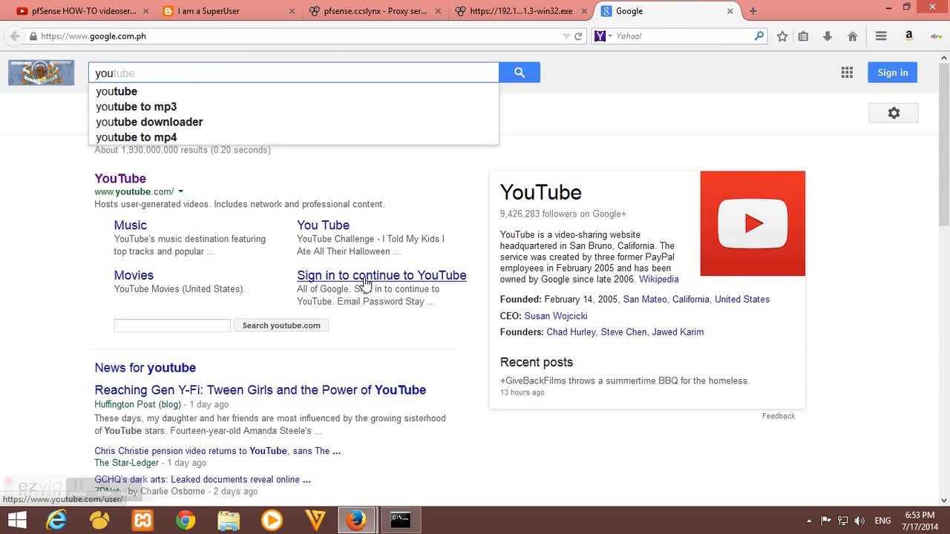